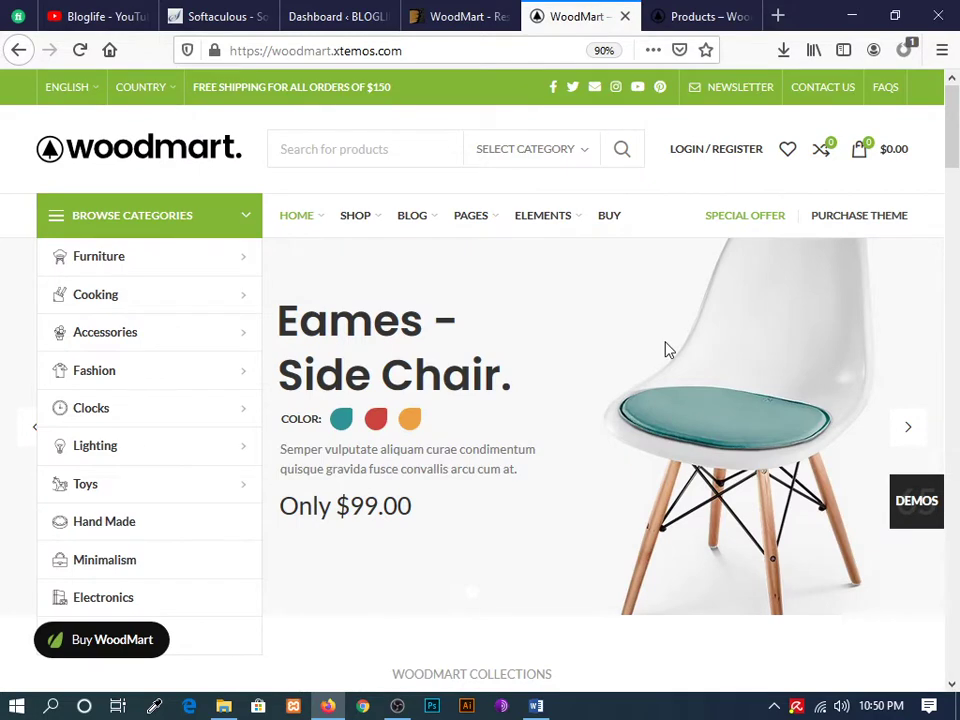
# - Look over the WoodMart demo homepage and the product grid and color filters on its shop page
pyautogui.scroll(-20, 578, 383)
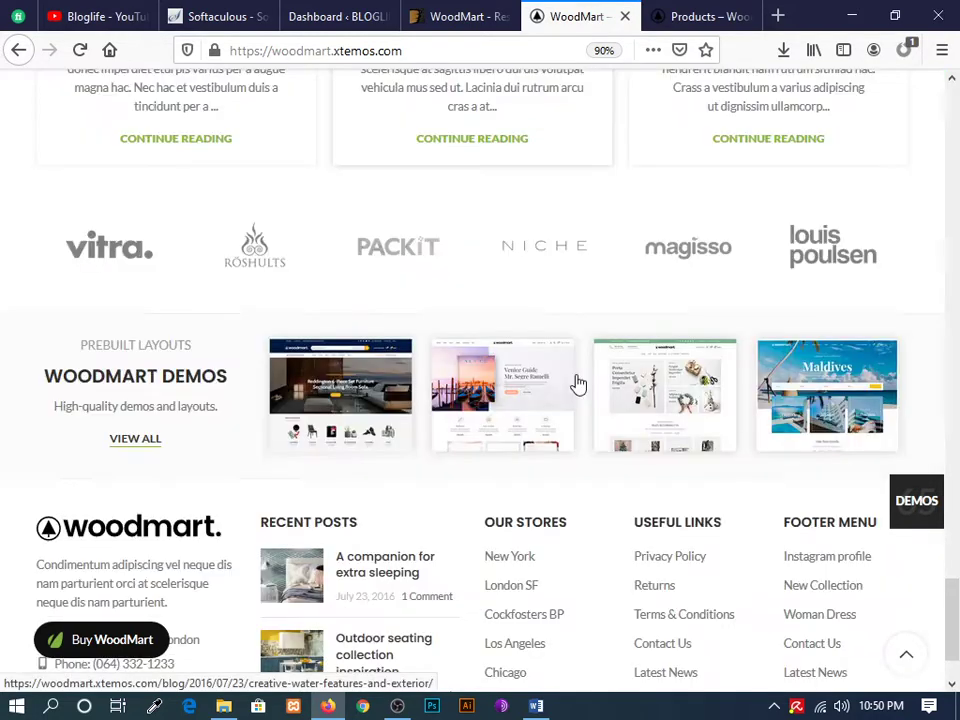
pyautogui.scroll(20, 578, 383)
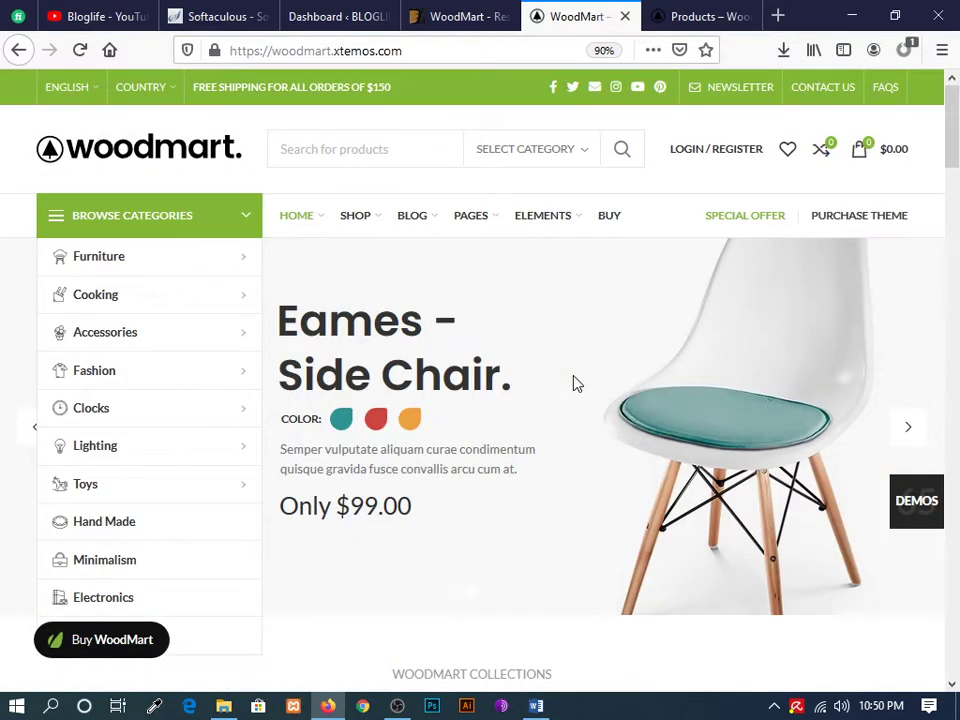
pyautogui.hotkey('ctrl', 'Tab')
pyautogui.scroll(-3, 429, 268)
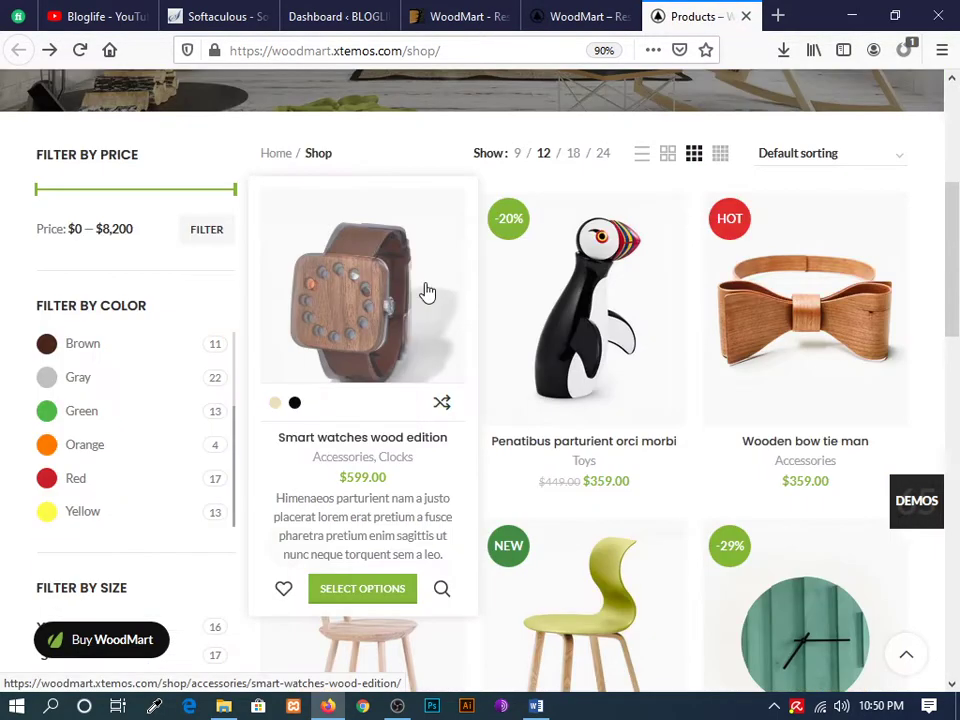
pyautogui.scroll(-2, 122, 300)
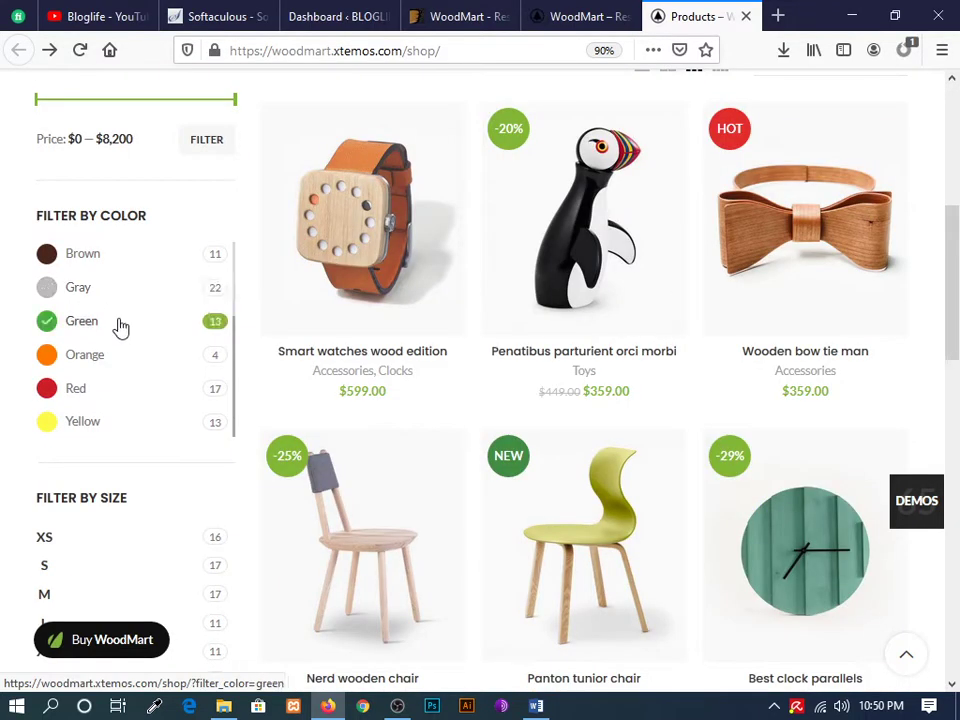
pyautogui.scroll(2, 130, 370)
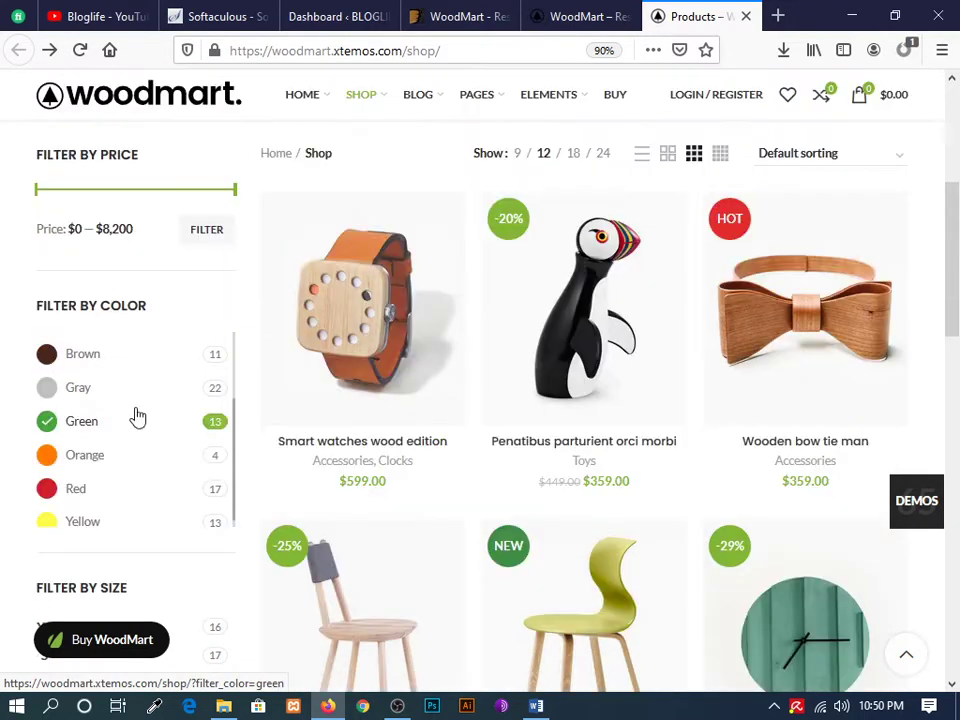
pyautogui.scroll(-2, 140, 414)
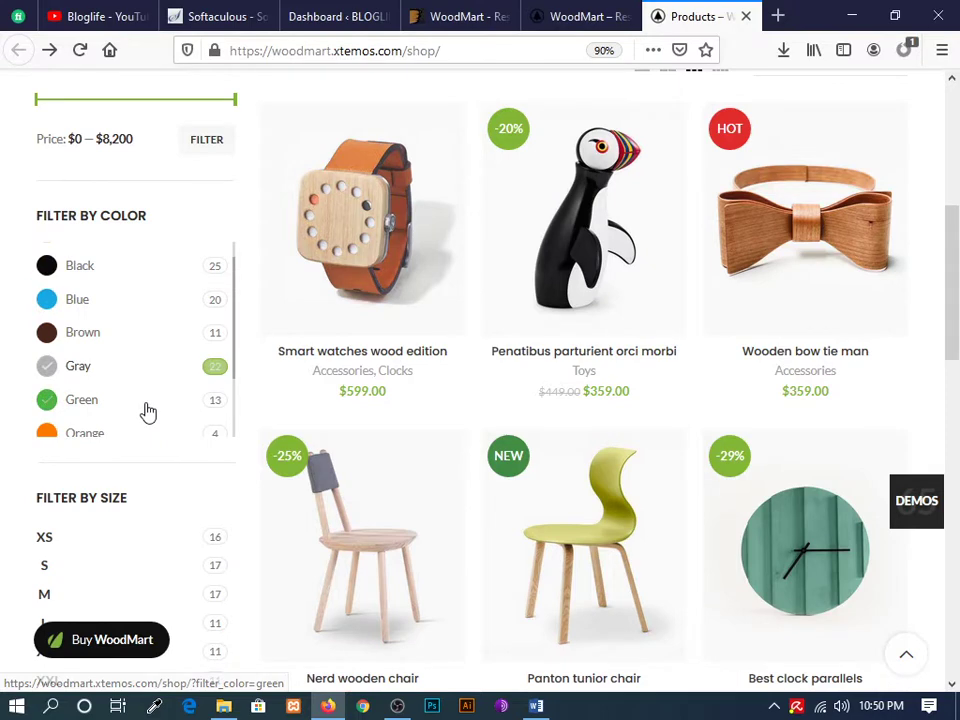
# - View the shopping cart and sign-in panels on the WoodMart demo homepage and close them again
pyautogui.hotkey('ctrl', 'pageup')
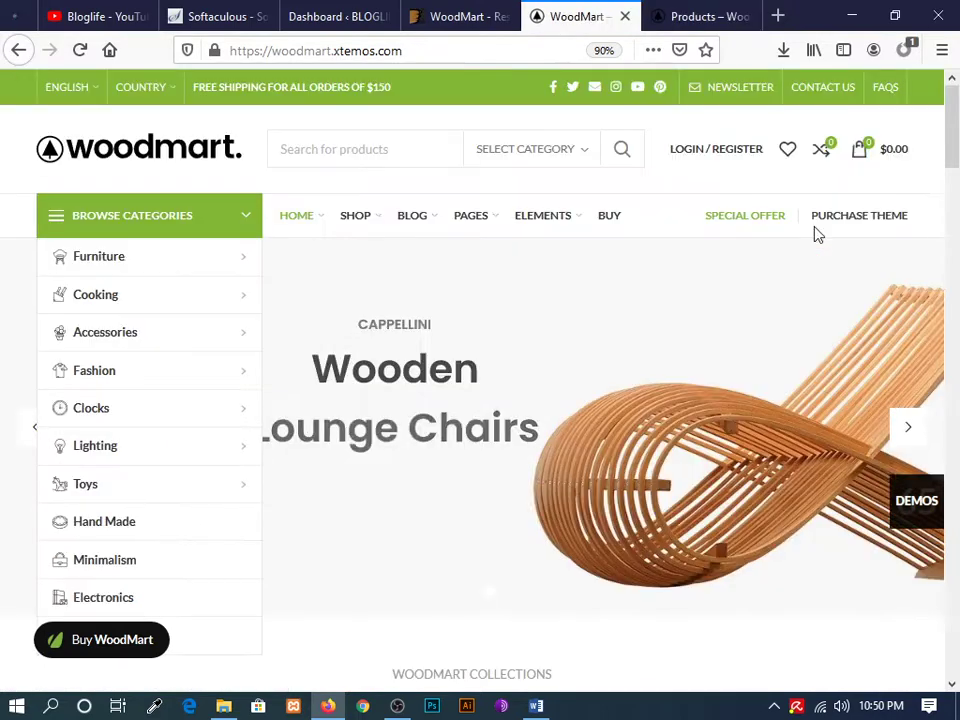
pyautogui.click(891, 165)
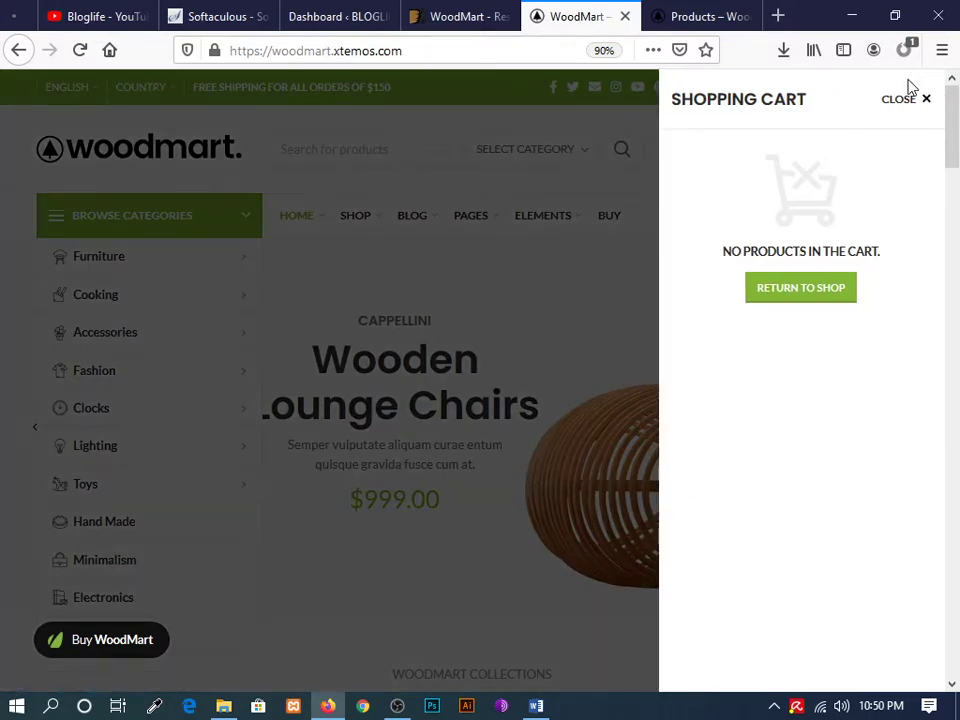
pyautogui.click(910, 101)
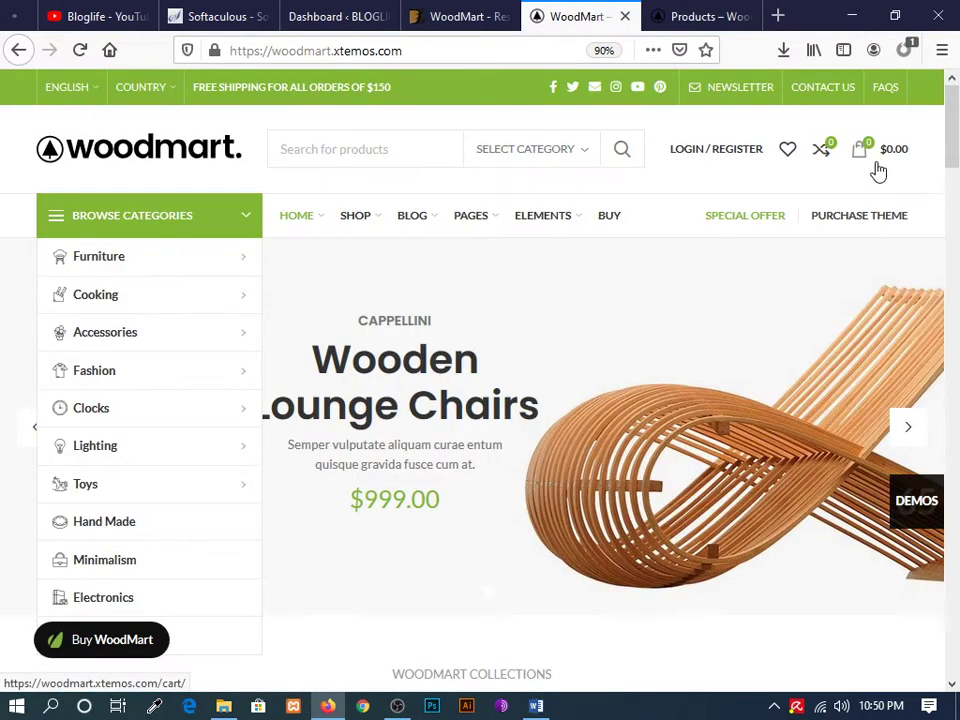
pyautogui.click(748, 160)
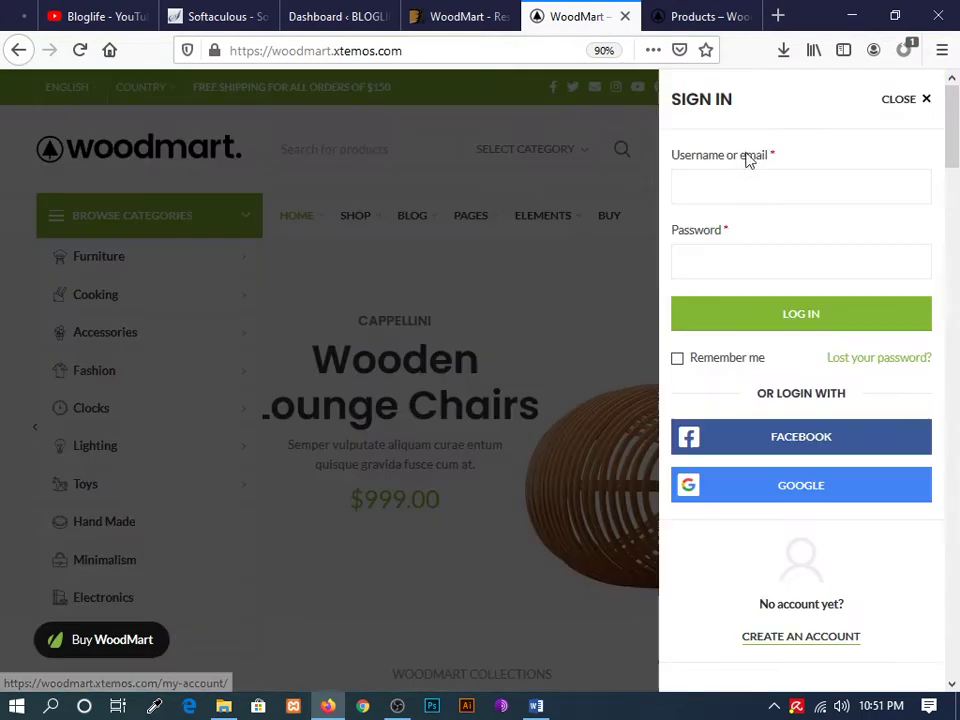
pyautogui.click(896, 102)
pyautogui.click(891, 150)
pyautogui.click(897, 101)
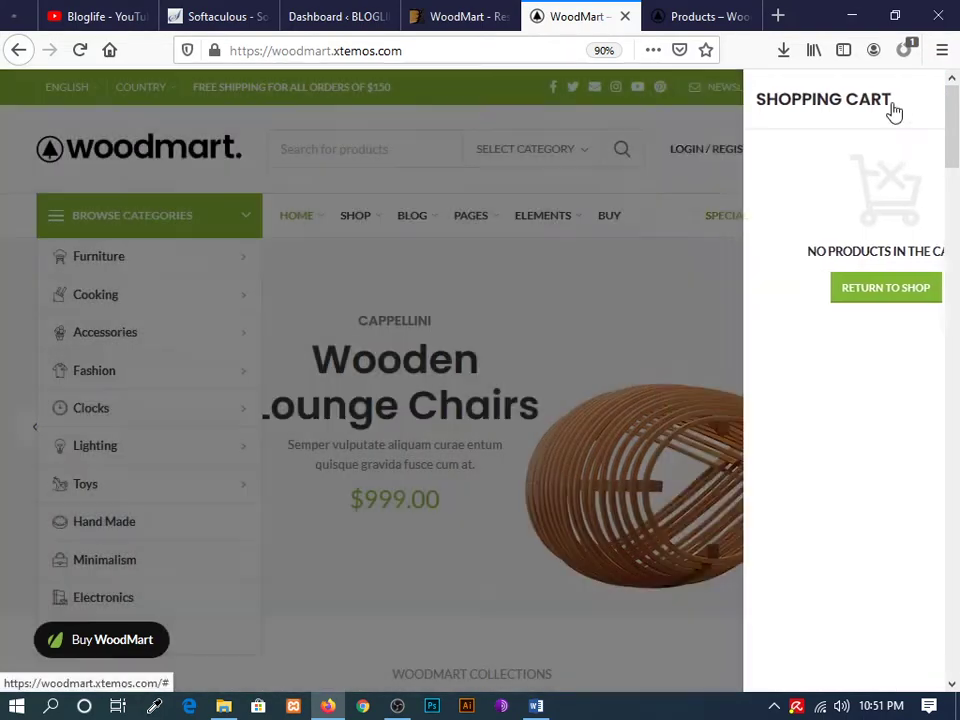
# - View the demo's featured categories and review the WoodMart theme's title and price on its ThemeForest page
pyautogui.scroll(-5, 516, 332)
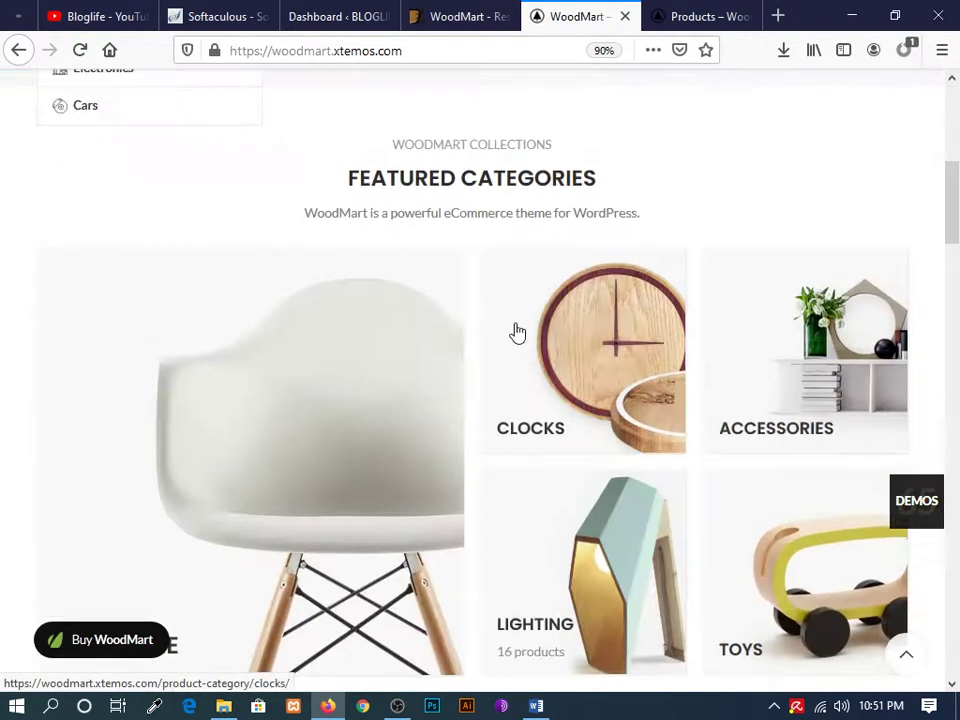
pyautogui.scroll(2, 518, 330)
pyautogui.hotkey('ctrl', 'shift', 'Tab')
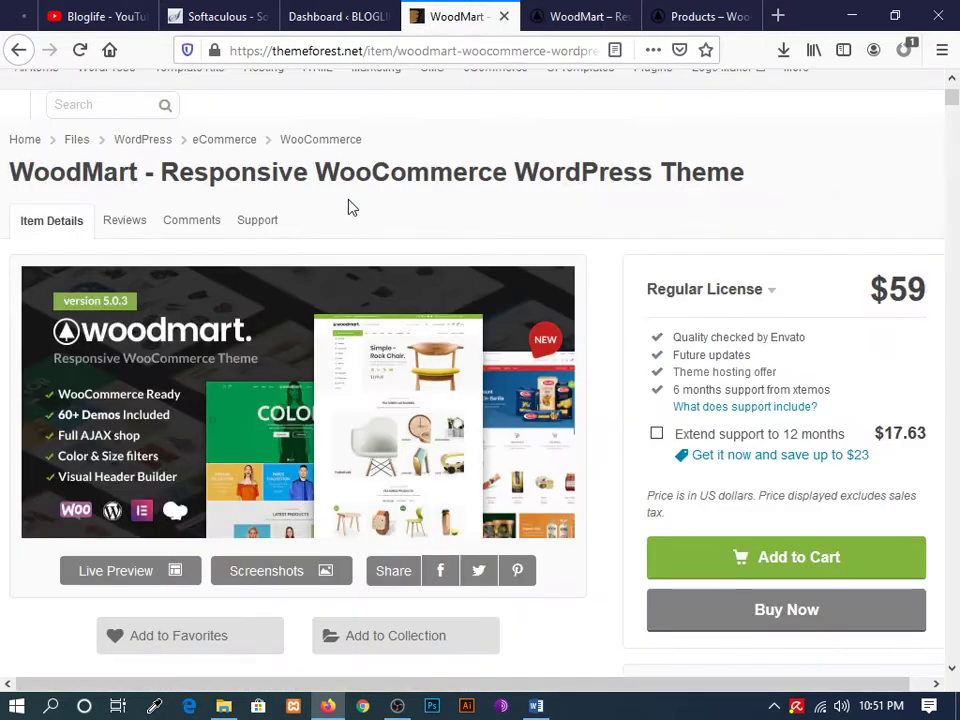
pyautogui.moveTo(10, 172); pyautogui.dragTo(68, 172)
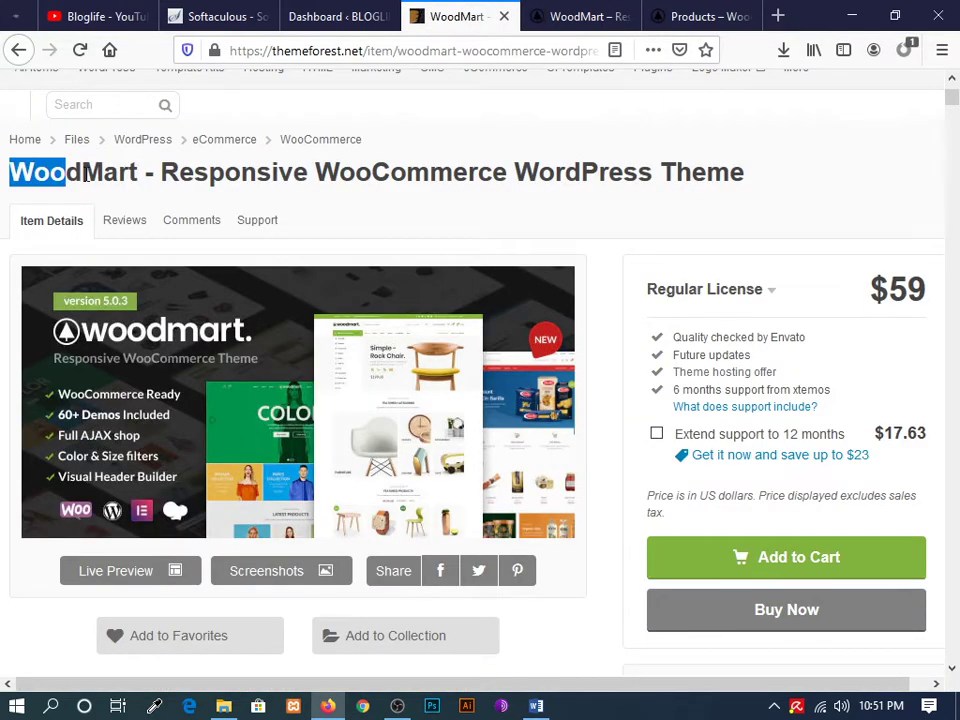
pyautogui.click(765, 184)
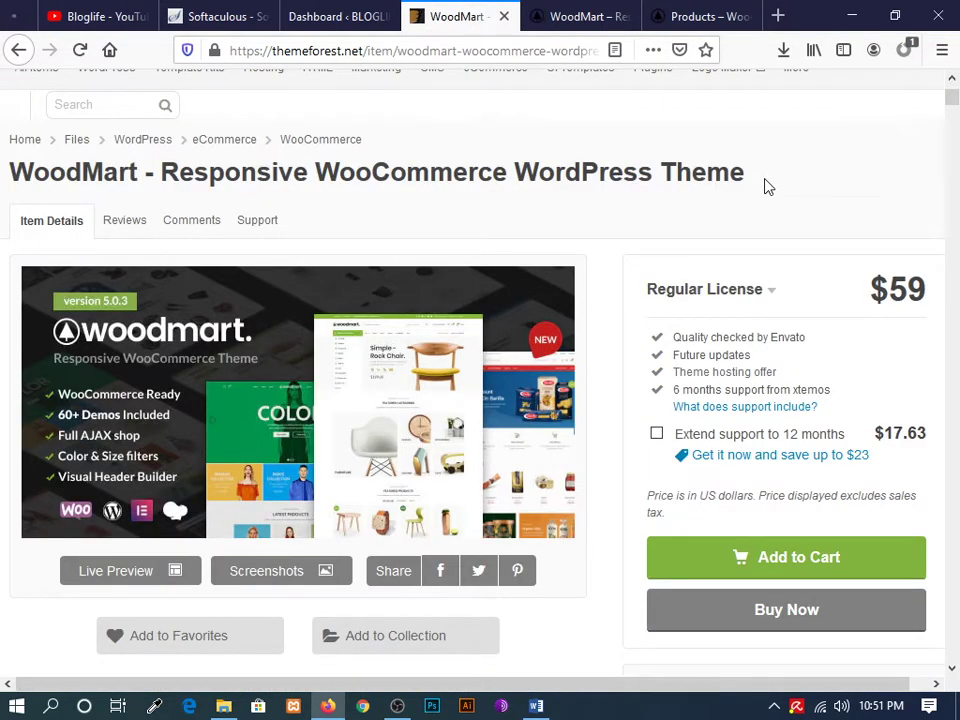
pyautogui.moveTo(868, 289); pyautogui.dragTo(943, 296)
pyautogui.click(884, 200)
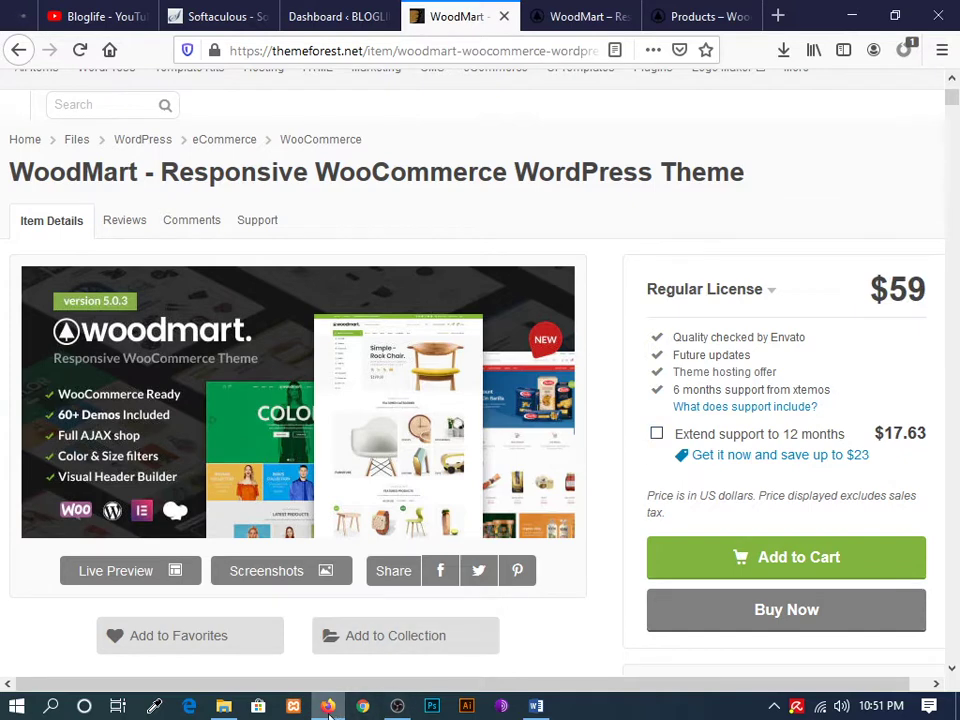
# - Switch to Word and delete the line "Thank you for watching" from the document
pyautogui.click(536, 706)
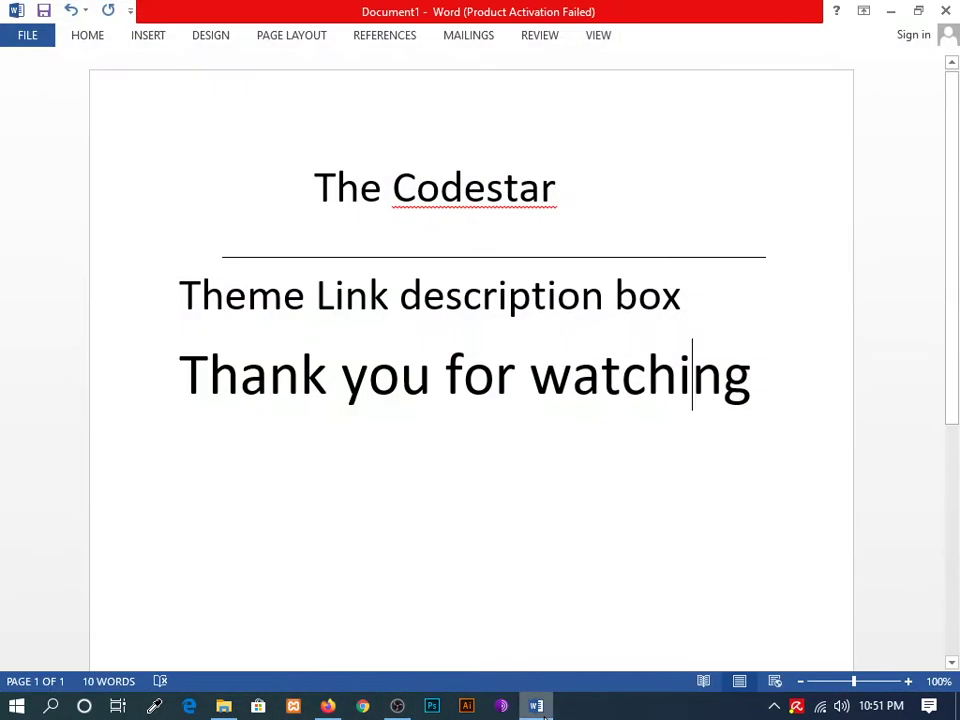
pyautogui.click(400, 375)
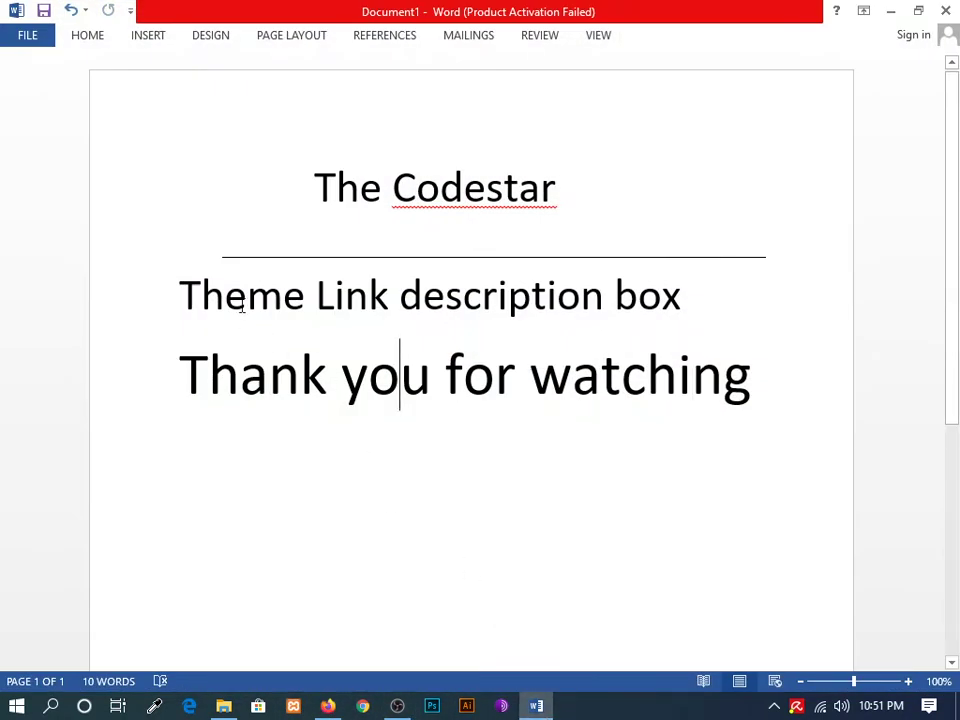
pyautogui.moveTo(765, 399); pyautogui.dragTo(180, 405)
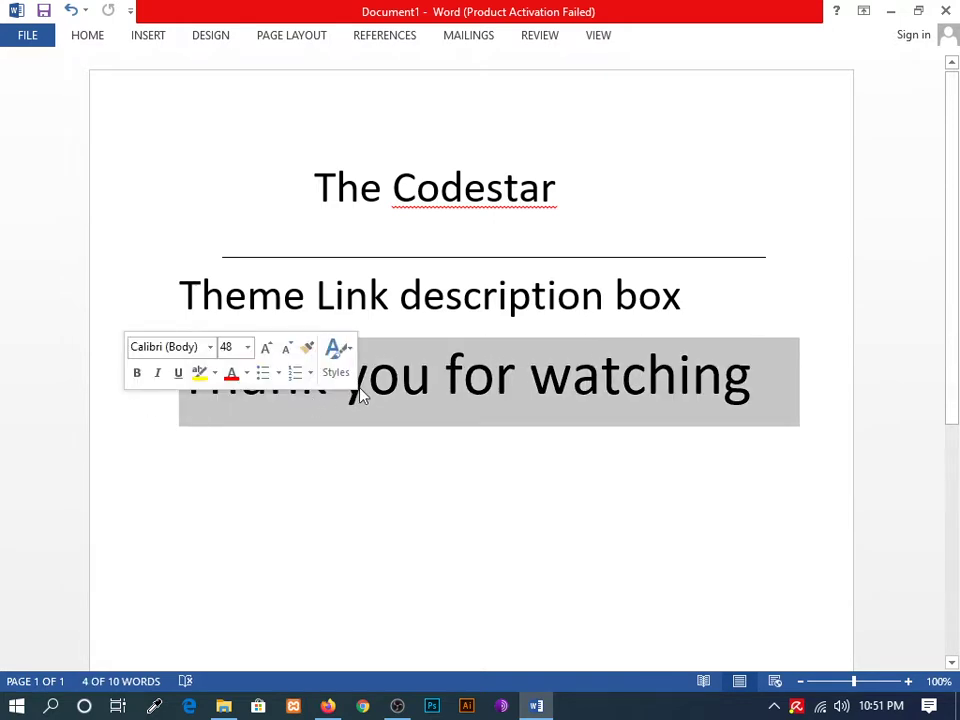
pyautogui.press('BackSpace')
pyautogui.press('BackSpace')
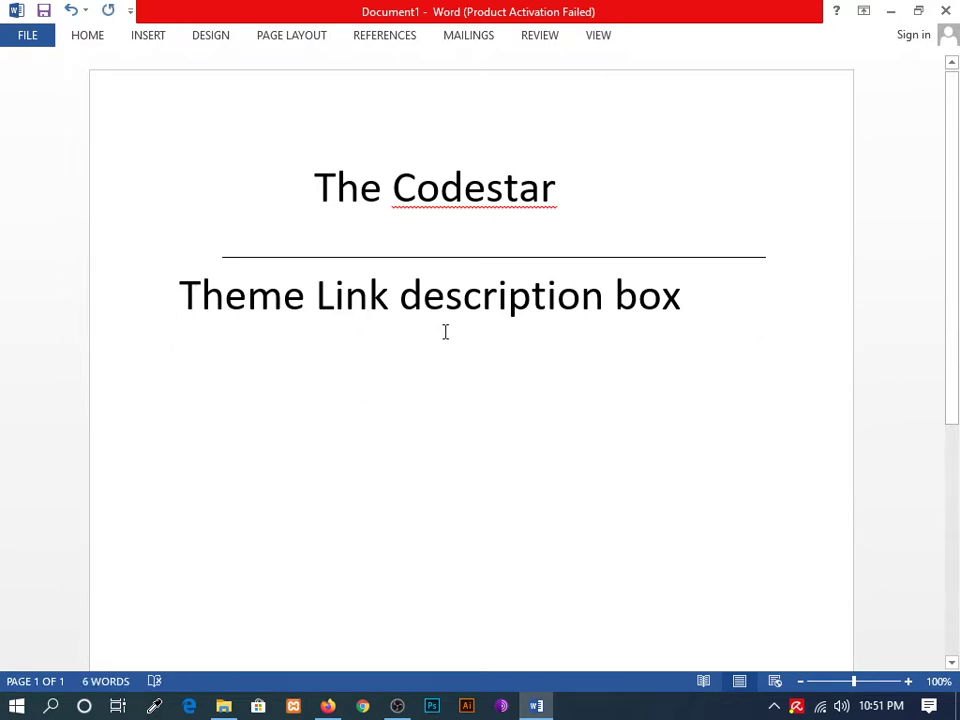
pyautogui.click(446, 330)
pyautogui.click(574, 469)
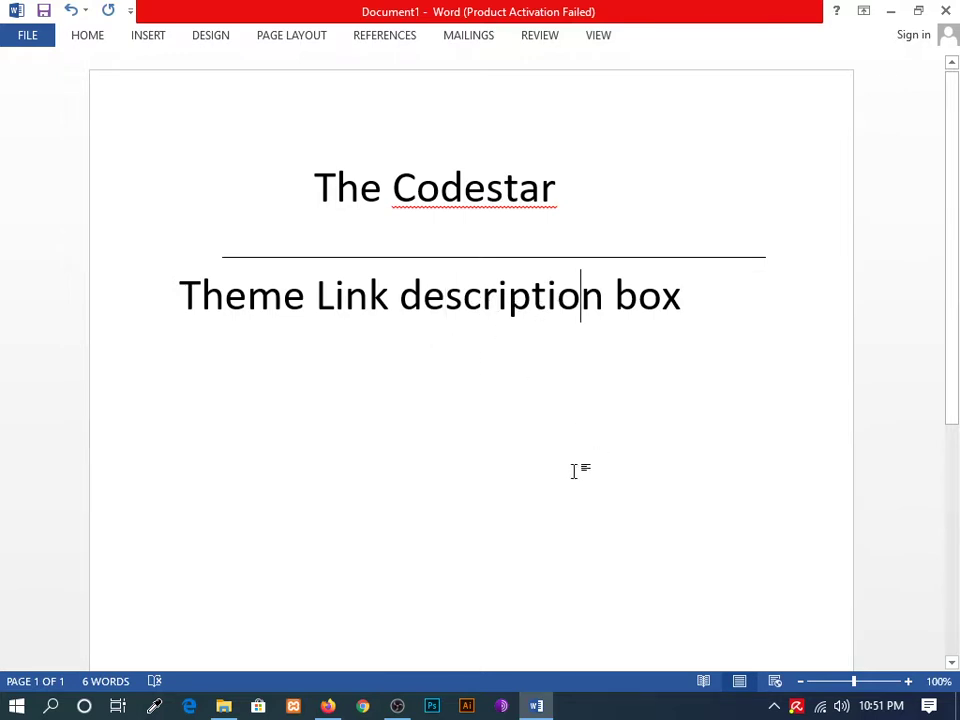
# - Switch back to Firefox and look over the WoodMart ThemeForest listing and the demo homepage
pyautogui.click(889, 14)
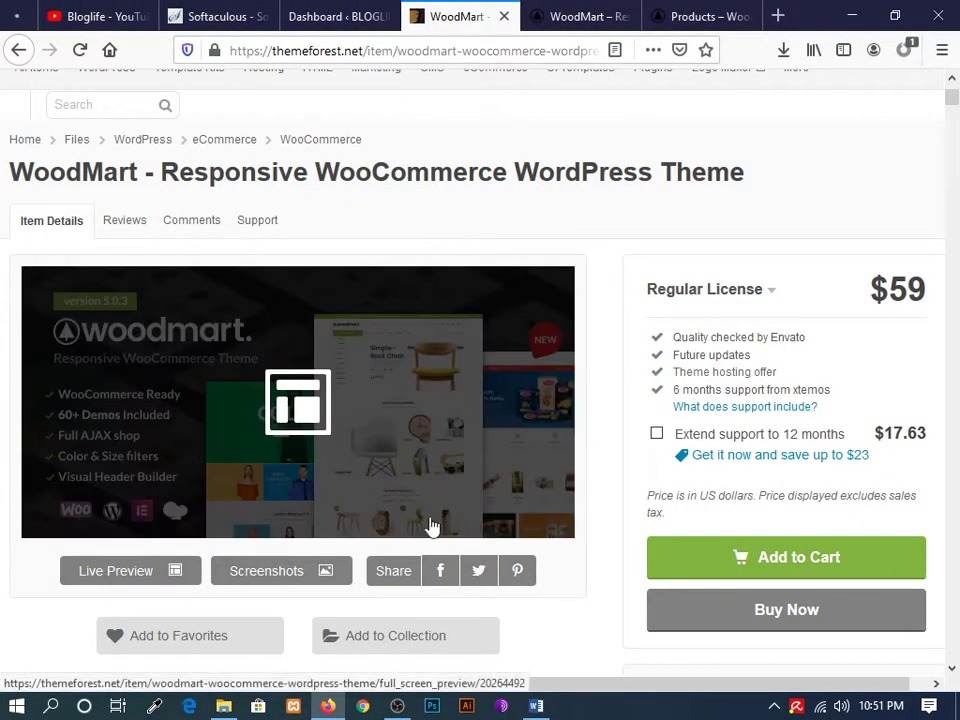
pyautogui.scroll(3, 600, 250)
pyautogui.scroll(-3, 604, 287)
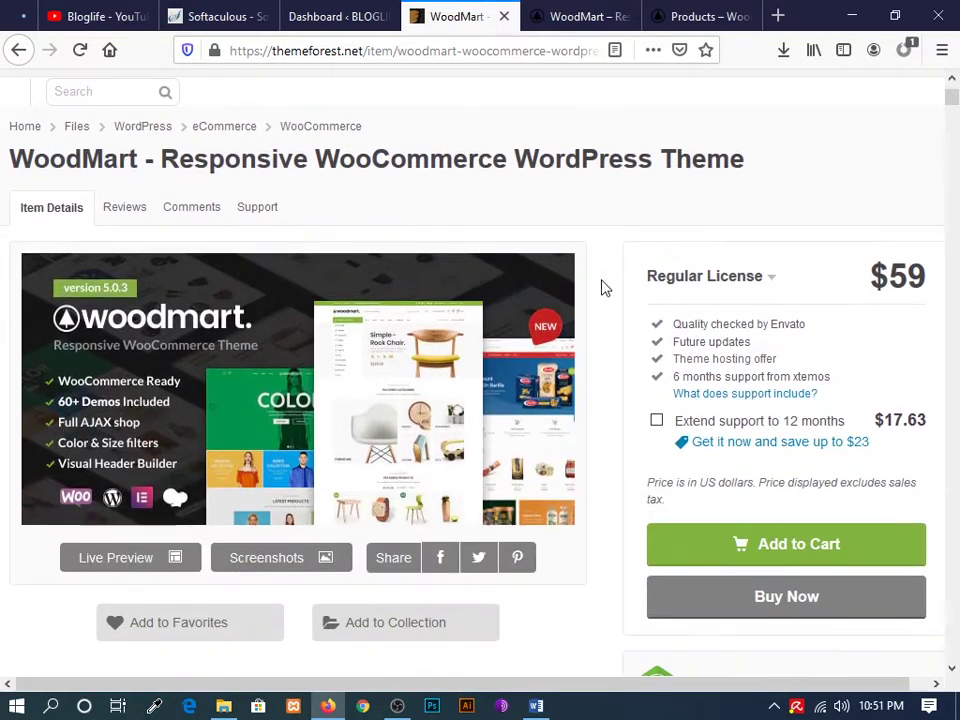
pyautogui.scroll(1, 568, 289)
pyautogui.click(575, 16)
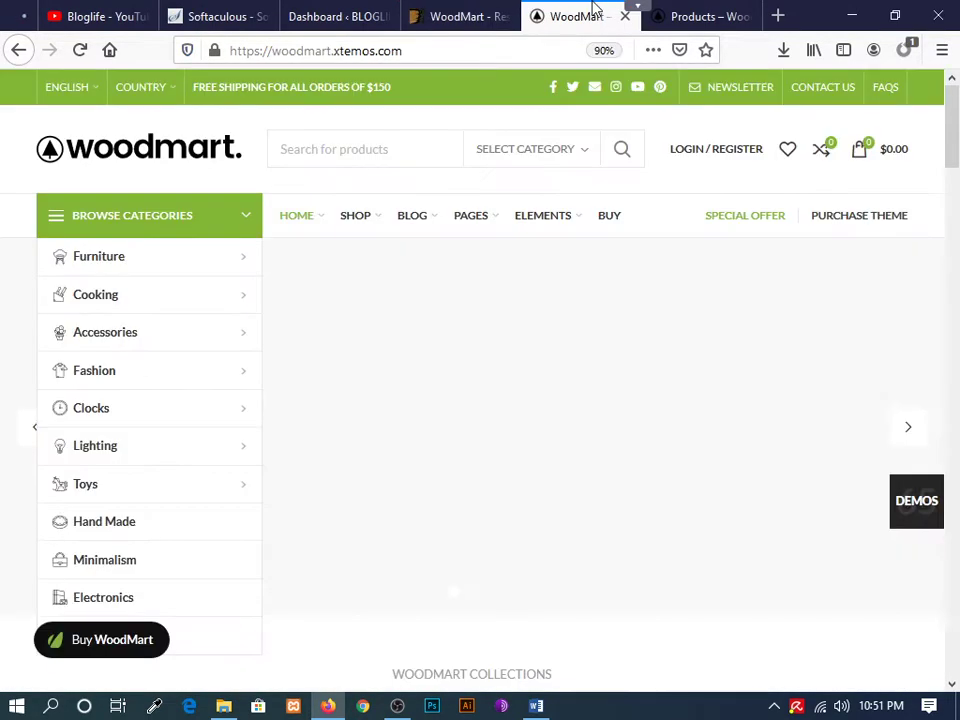
# - Go to the BLOGLIFE WordPress admin's Themes page and open the upload form for adding a new theme
pyautogui.click(335, 16)
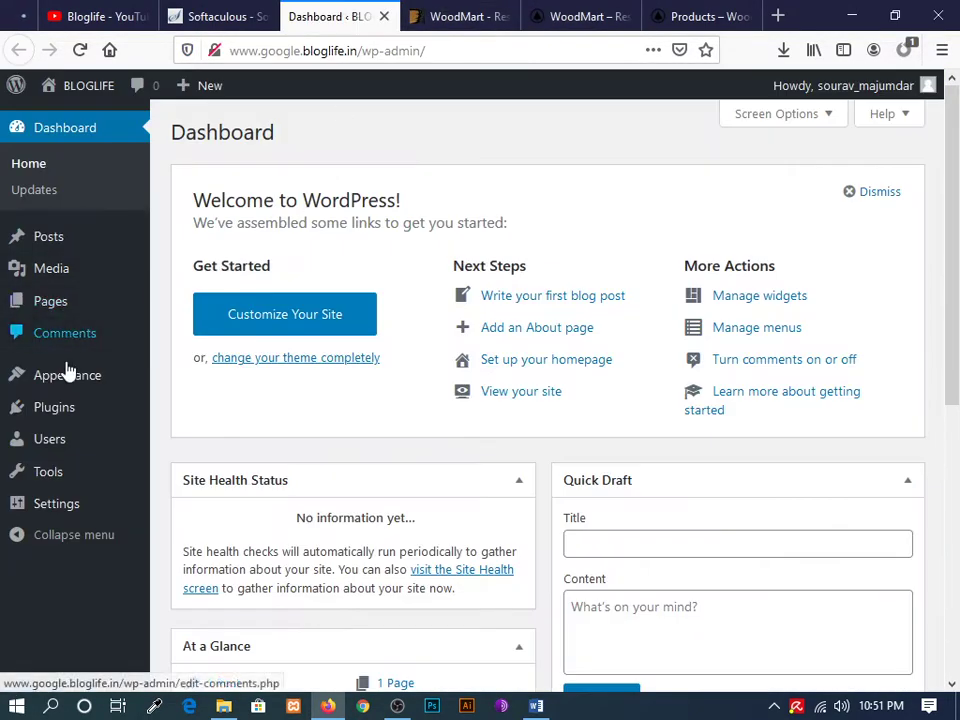
pyautogui.moveTo(67, 375)
pyautogui.click(199, 385)
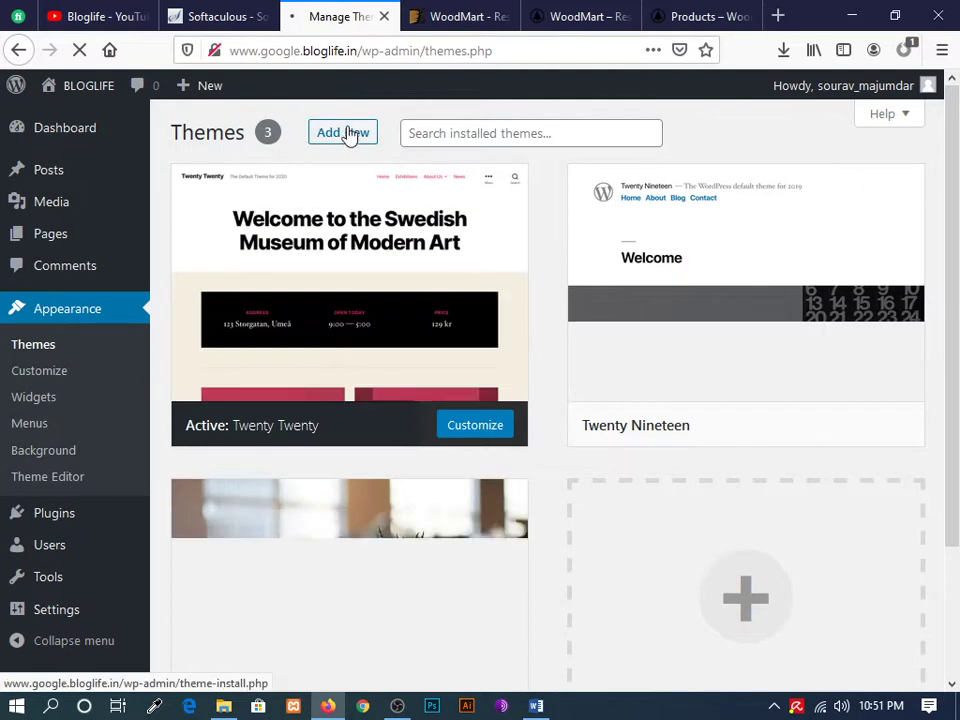
pyautogui.click(324, 134)
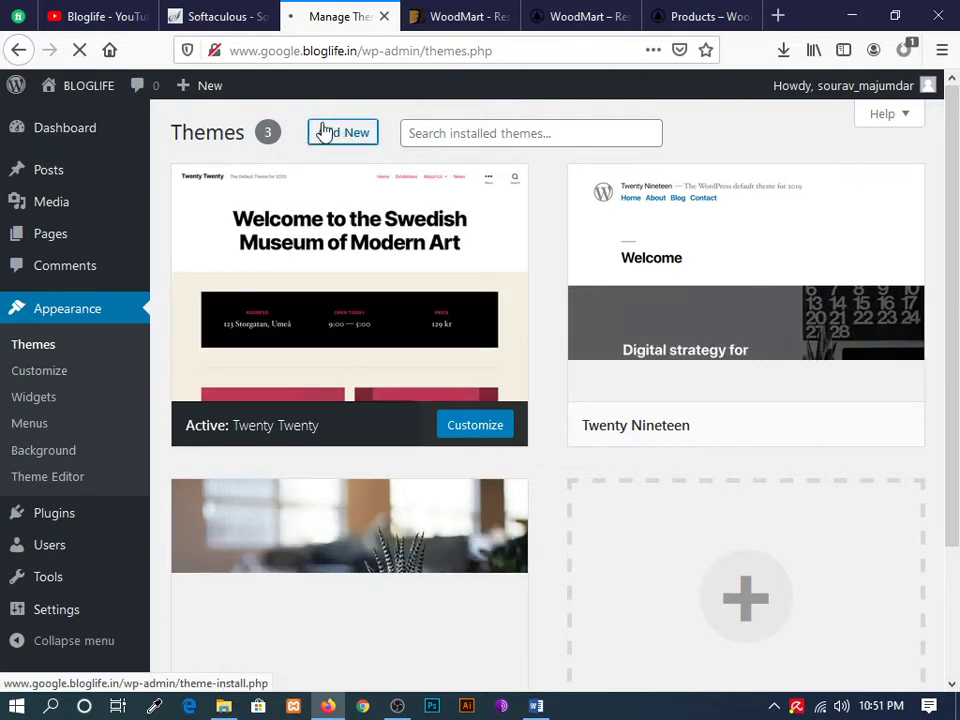
pyautogui.click(324, 134)
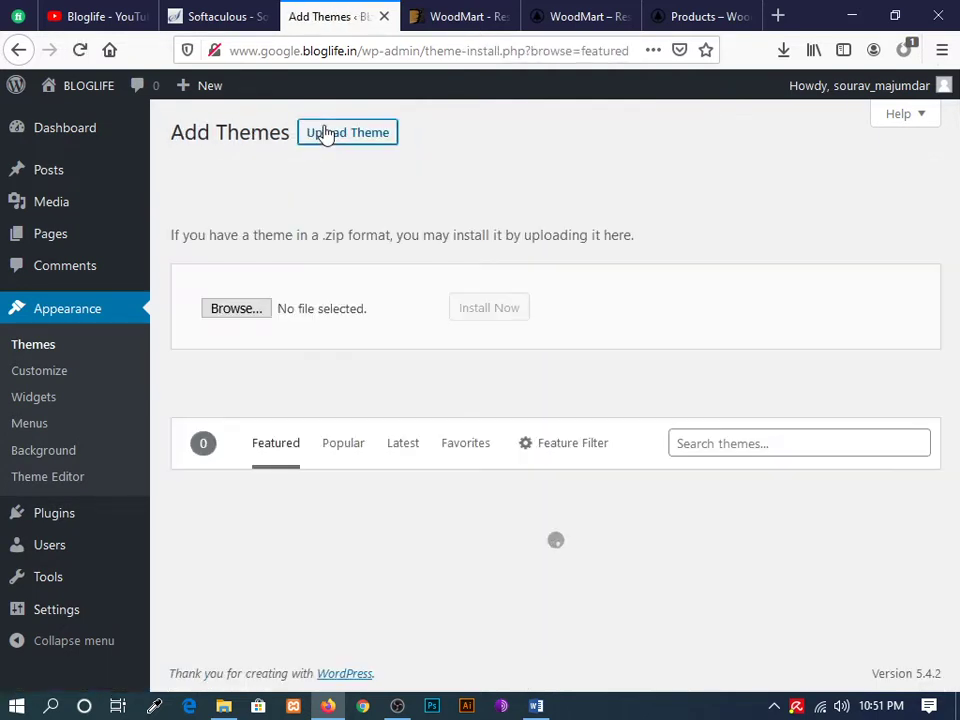
# - Choose woodmart.zip from the programing\4doller\WoodMart Theme folder on drive D and install it as a theme
pyautogui.click(237, 308)
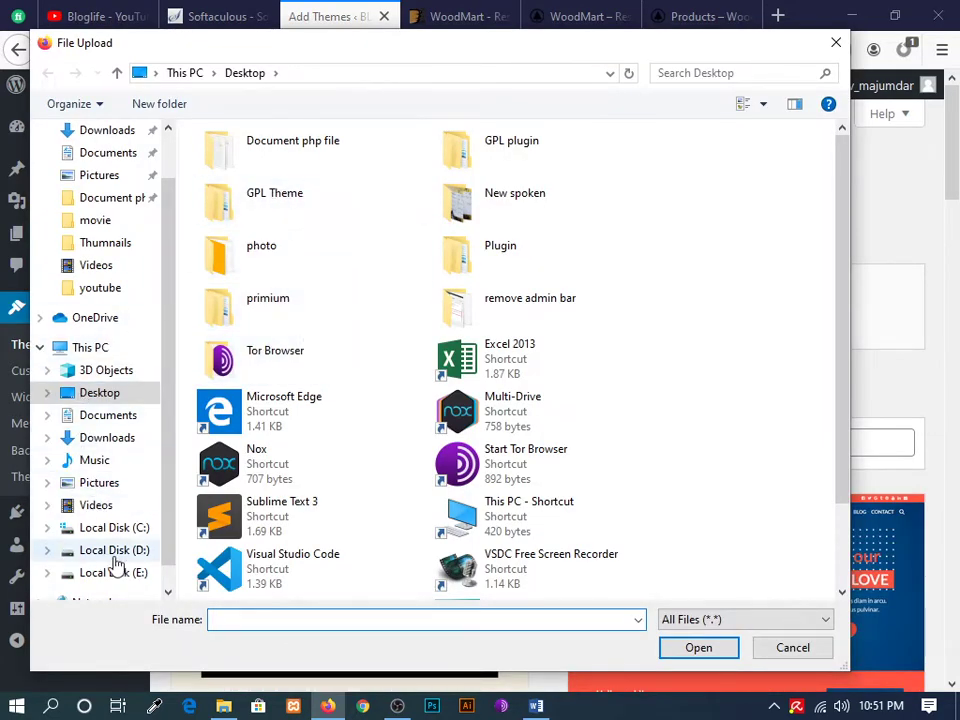
pyautogui.click(117, 552)
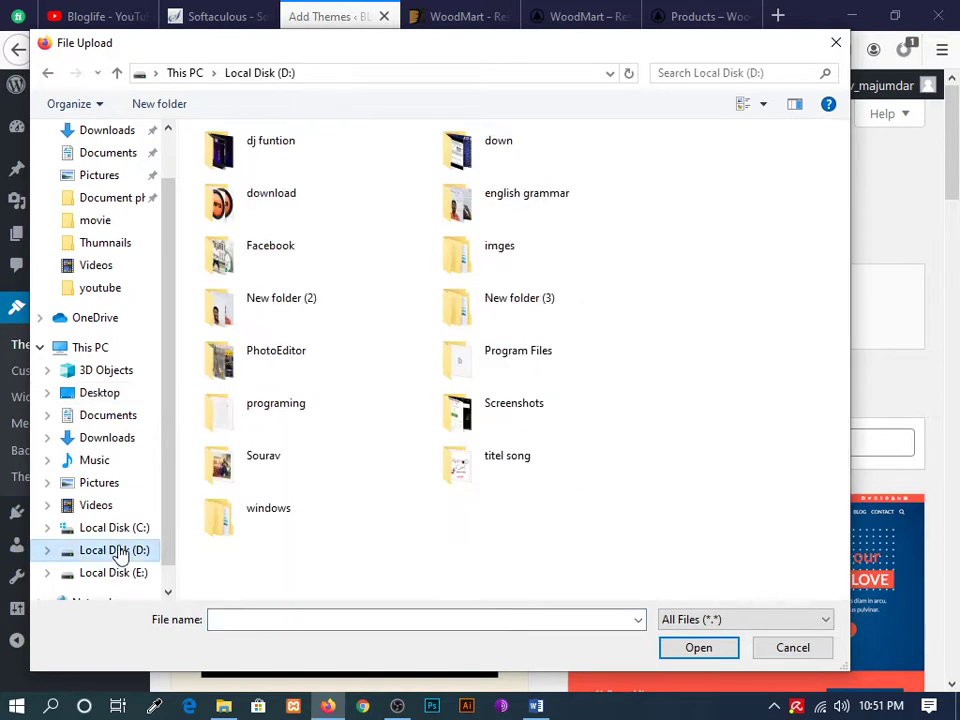
pyautogui.doubleClick(285, 422)
pyautogui.doubleClick(246, 221)
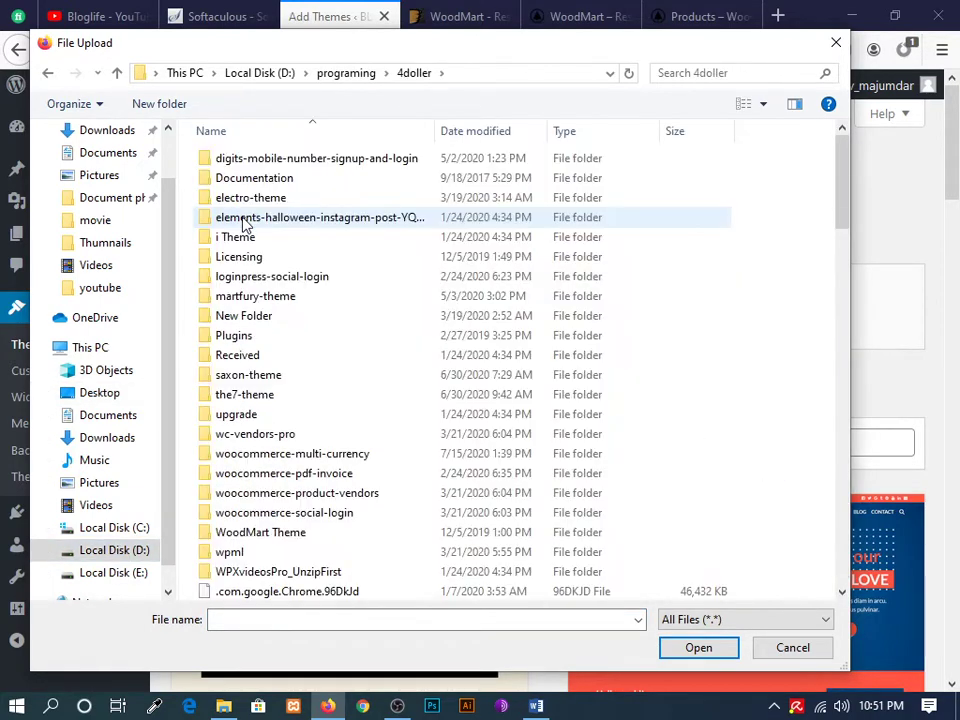
pyautogui.scroll(-5, 250, 300)
pyautogui.click(262, 236)
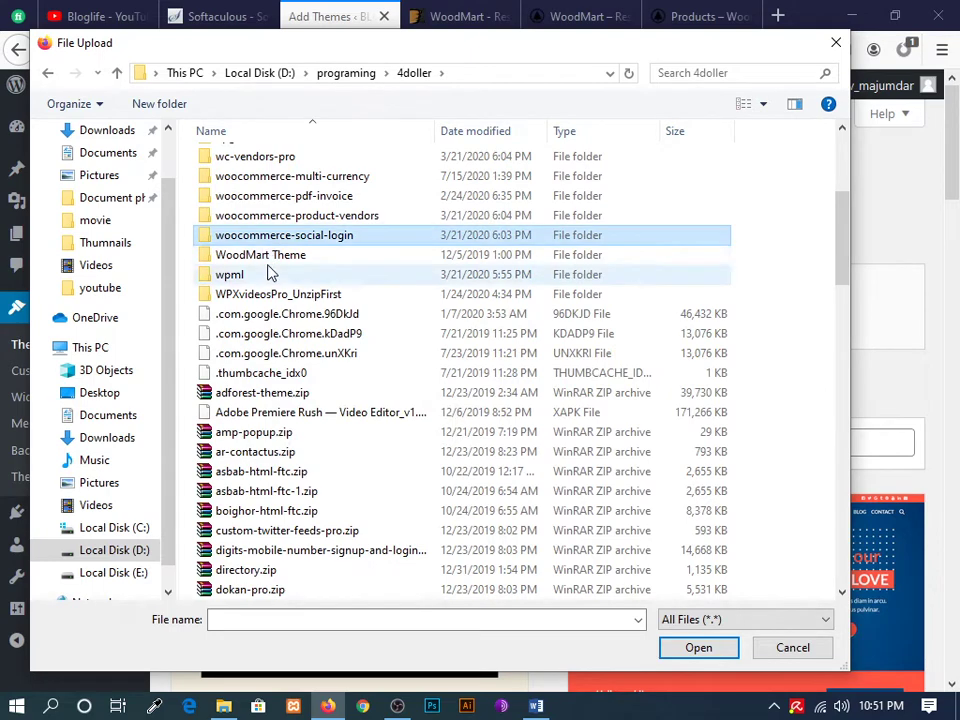
pyautogui.doubleClick(262, 256)
pyautogui.click(262, 180)
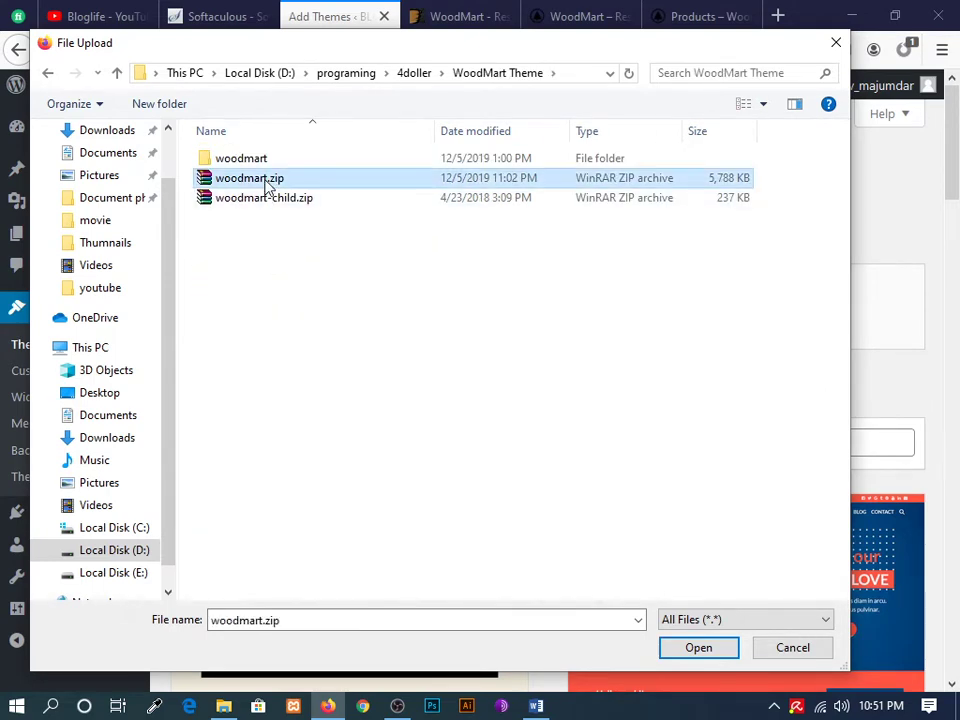
pyautogui.click(690, 651)
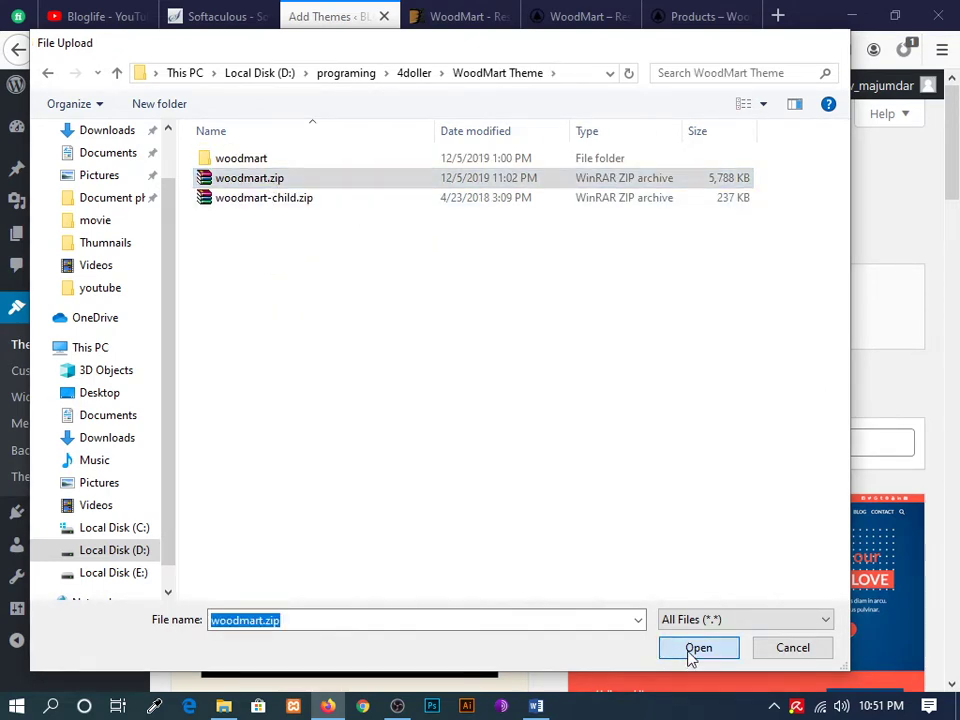
pyautogui.click(490, 310)
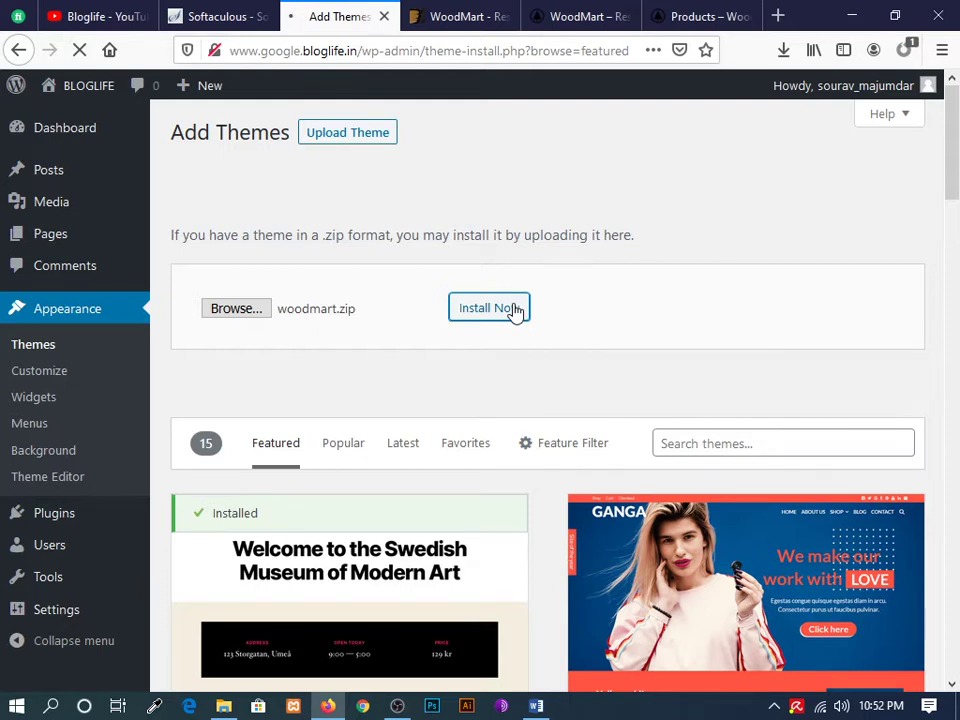
# - Open the BLOGLIFE site's homepage in a new tab, look it over and return to the theme installation page
pyautogui.rightClick(96, 87)
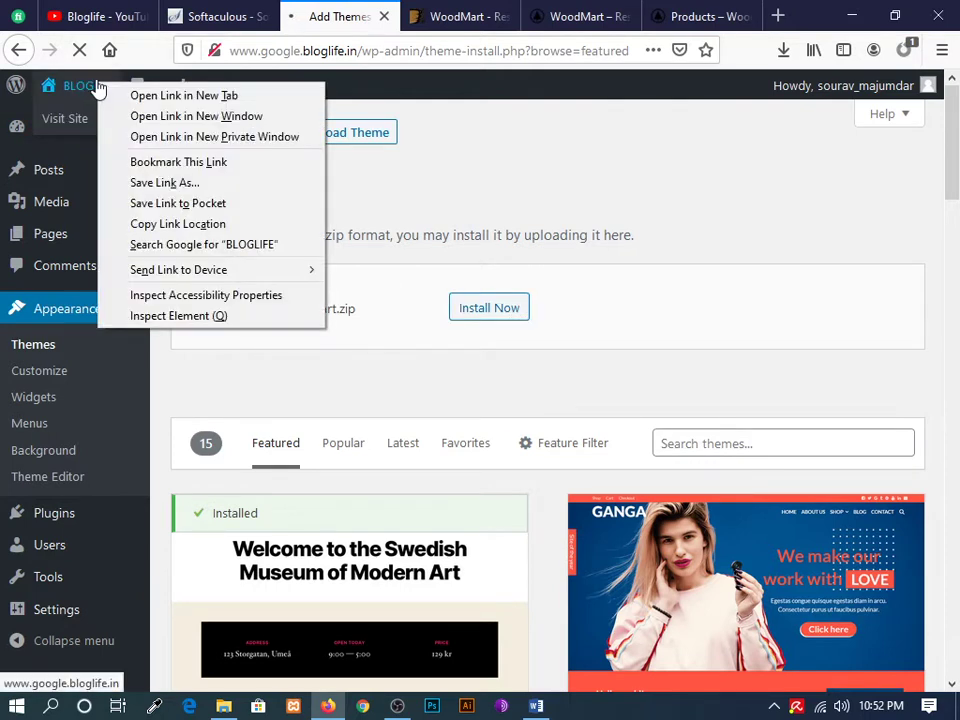
pyautogui.click(133, 95)
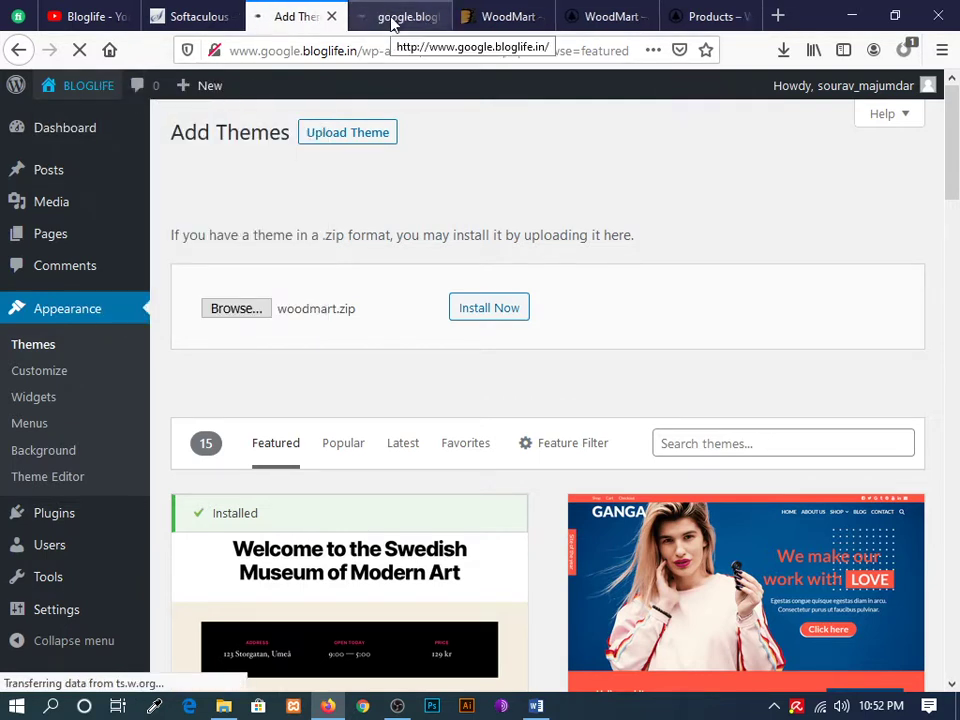
pyautogui.click(393, 18)
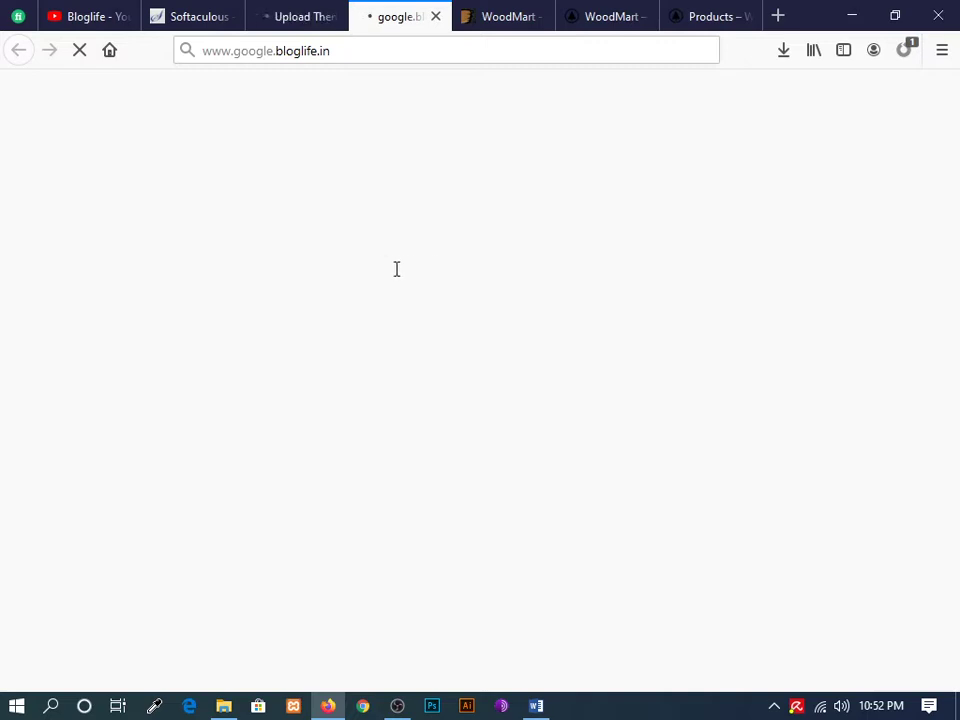
pyautogui.click(301, 20)
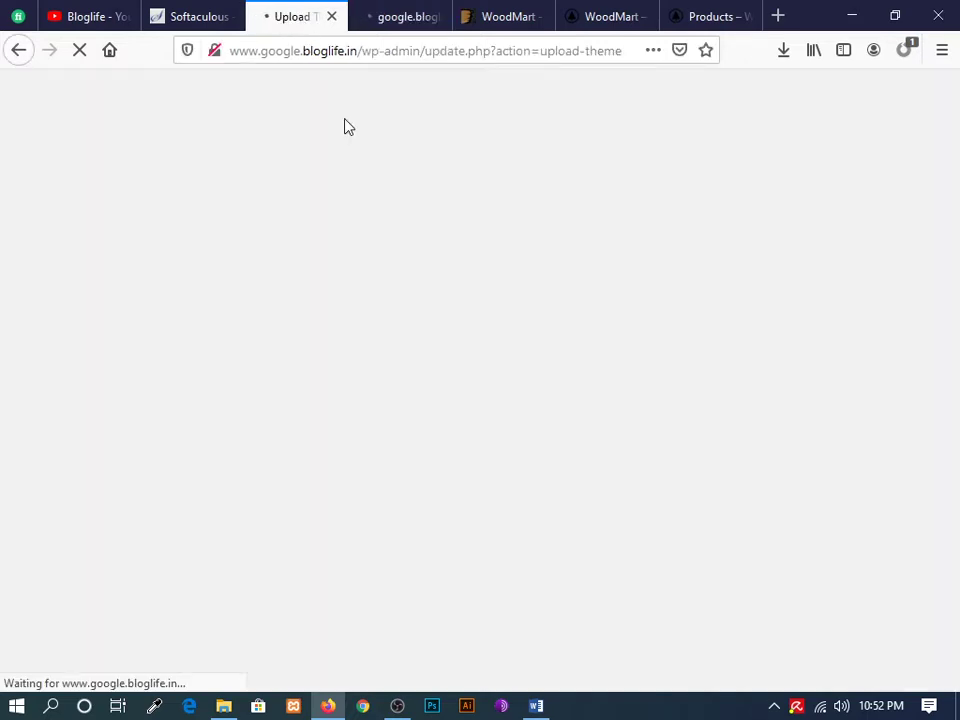
pyautogui.click(411, 6)
pyautogui.scroll(-8, 369, 261)
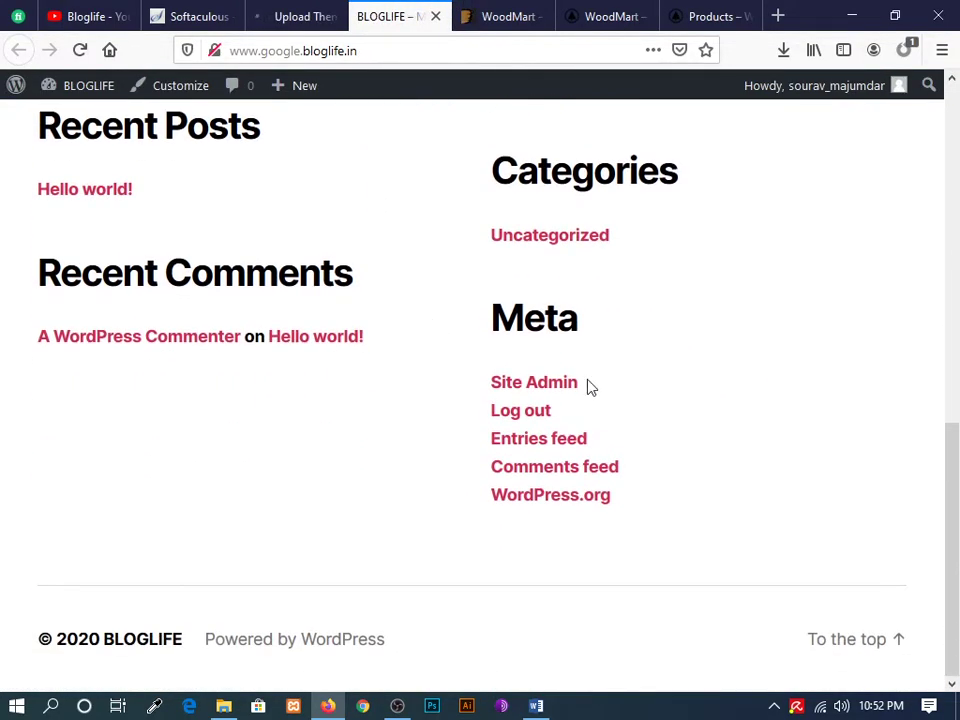
pyautogui.scroll(10, 587, 388)
pyautogui.click(302, 18)
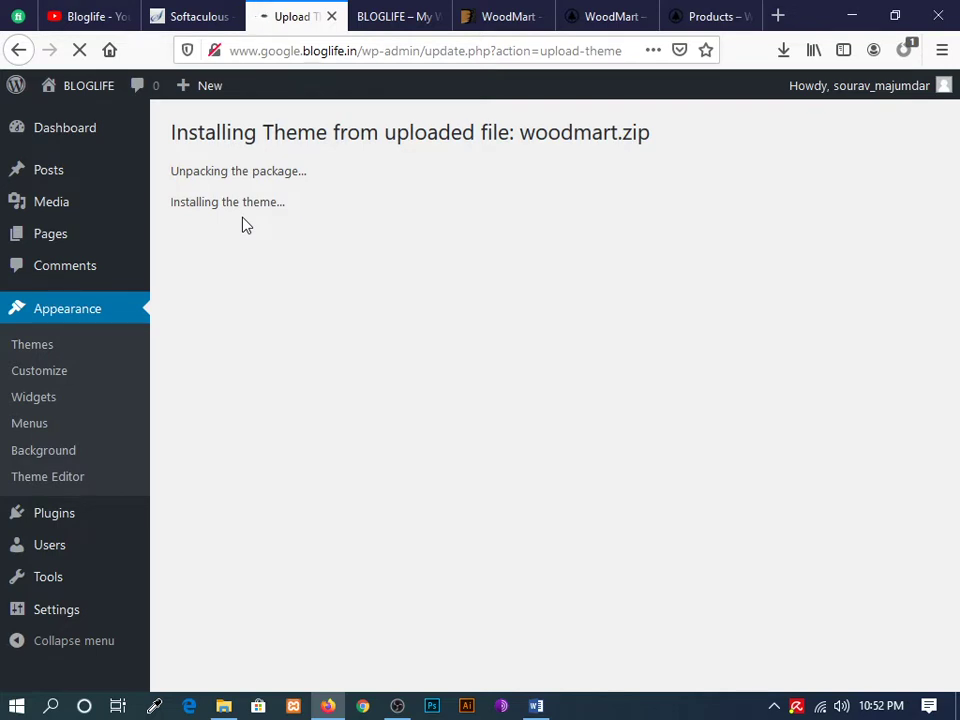
pyautogui.click(820, 706)
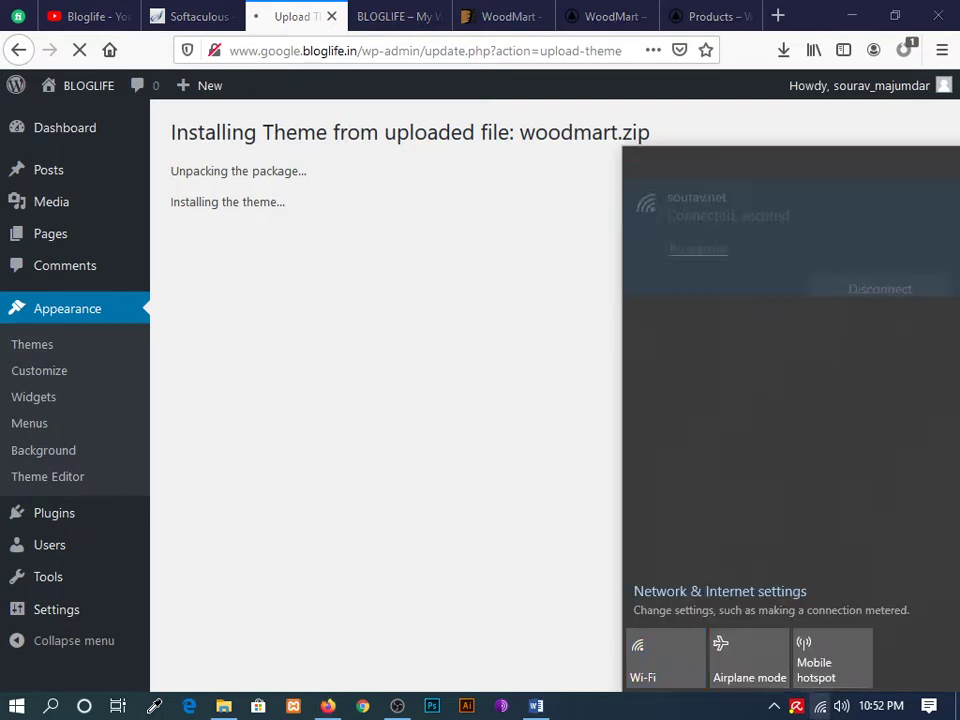
pyautogui.click(816, 707)
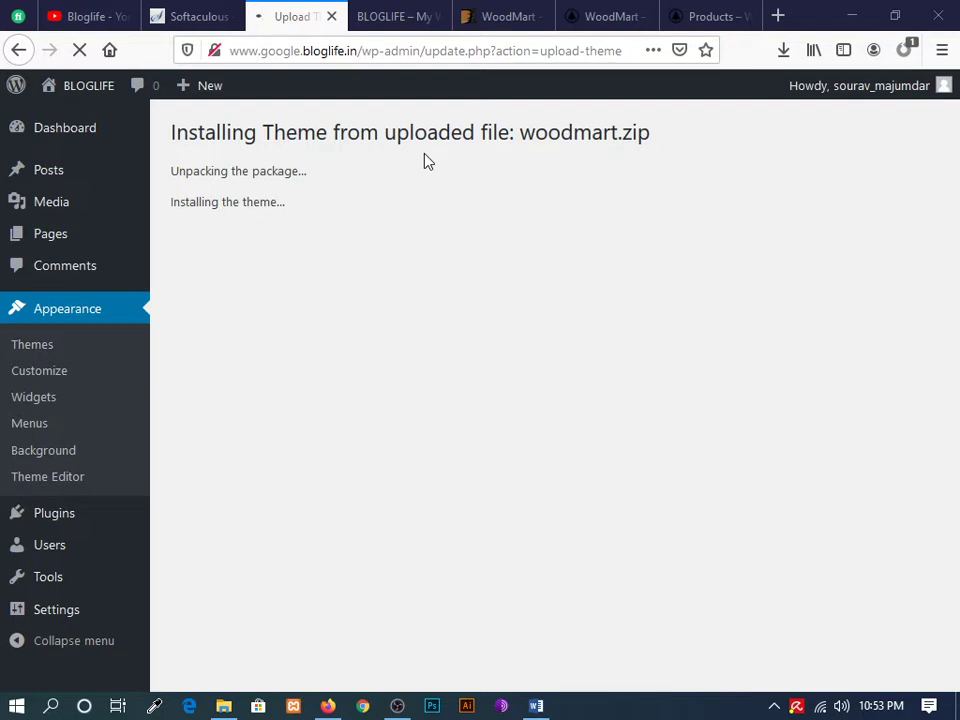
# - Install the child theme by uploading woodmart-child.zip from the WoodMart Theme folder, and activate it
pyautogui.click(330, 264)
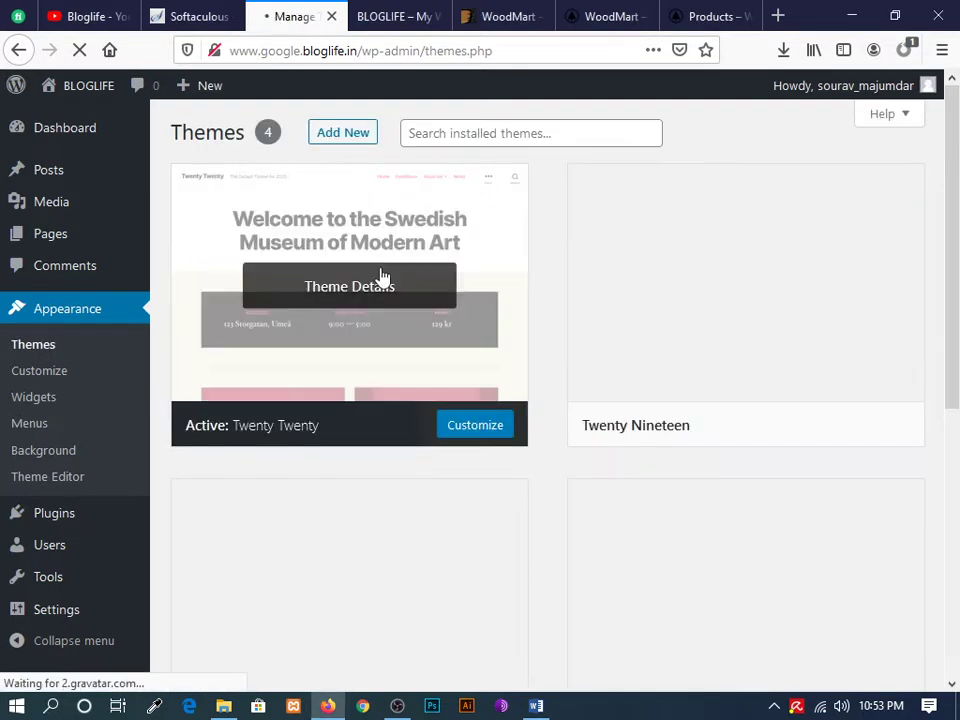
pyautogui.click(341, 140)
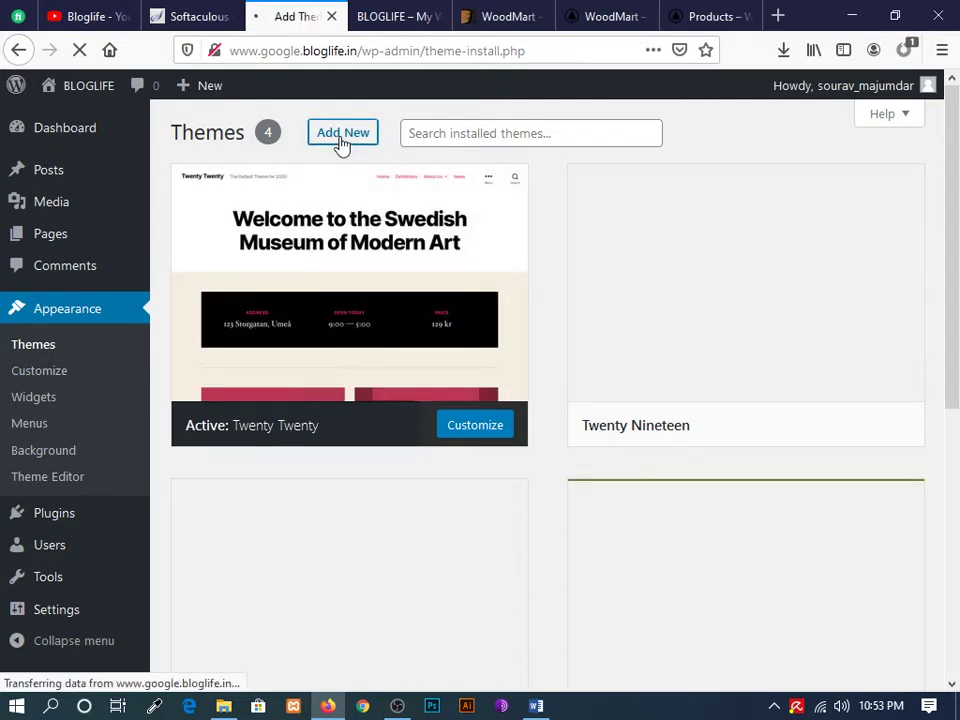
pyautogui.click(339, 139)
pyautogui.click(265, 308)
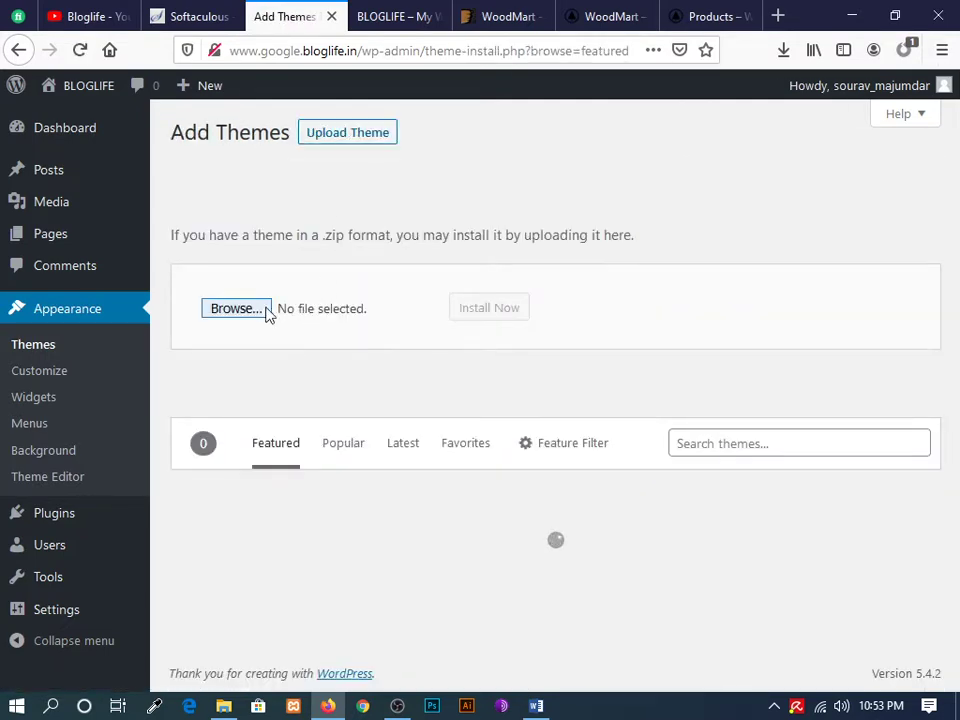
pyautogui.click(317, 206)
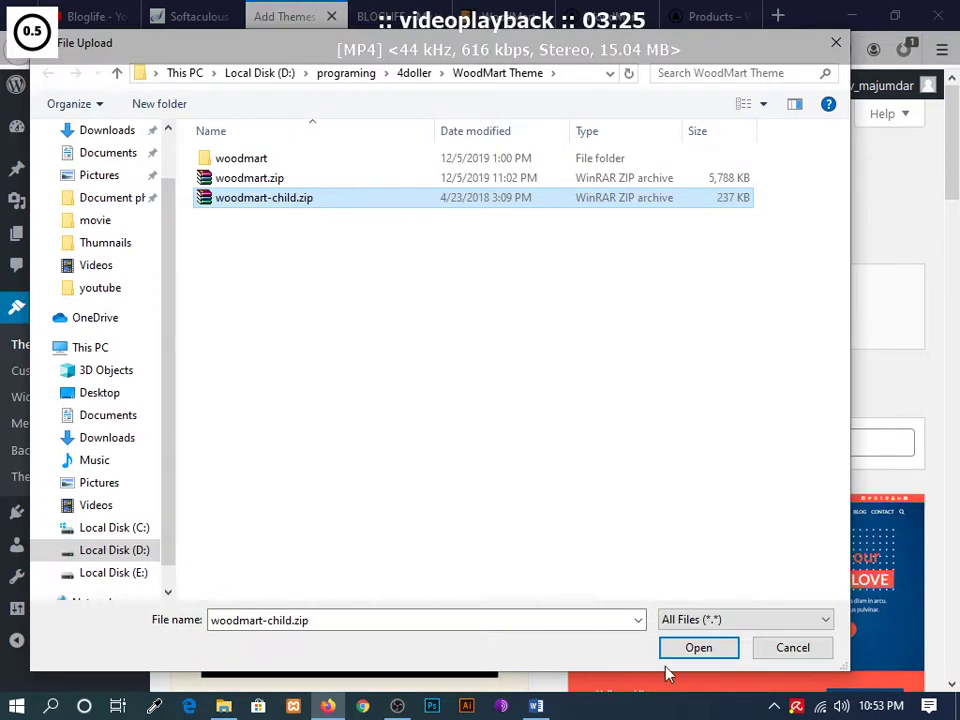
pyautogui.click(696, 649)
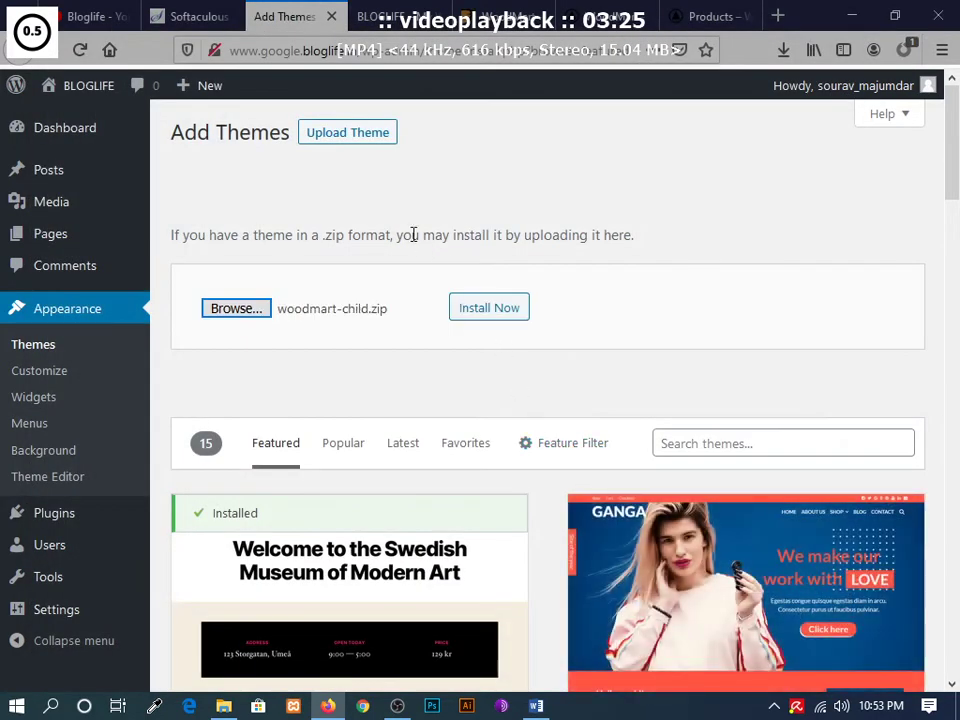
pyautogui.click(492, 310)
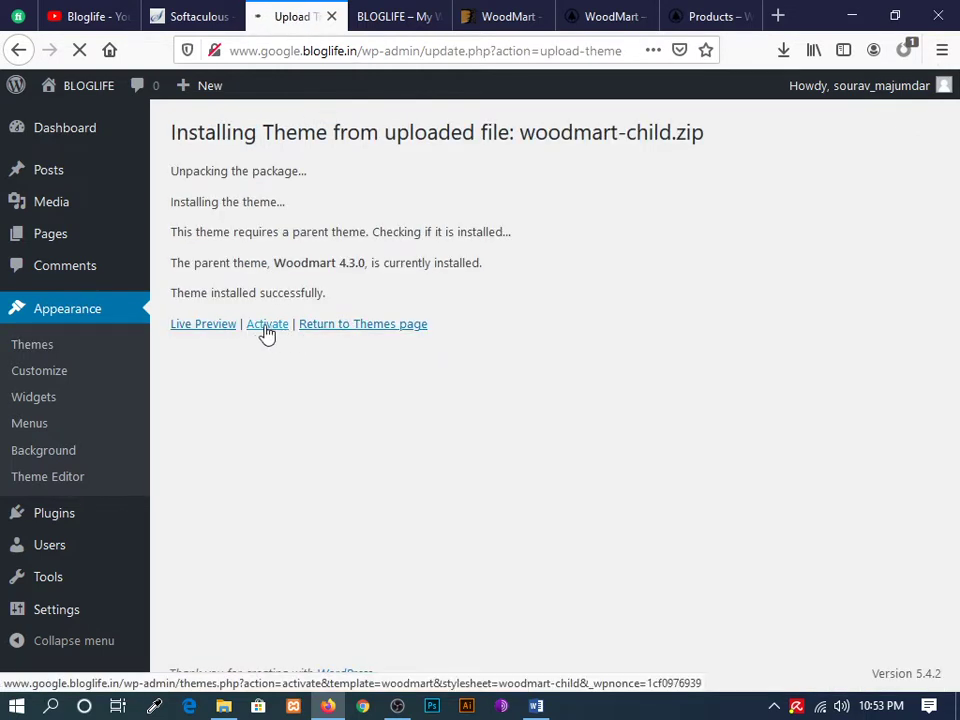
pyautogui.click(268, 331)
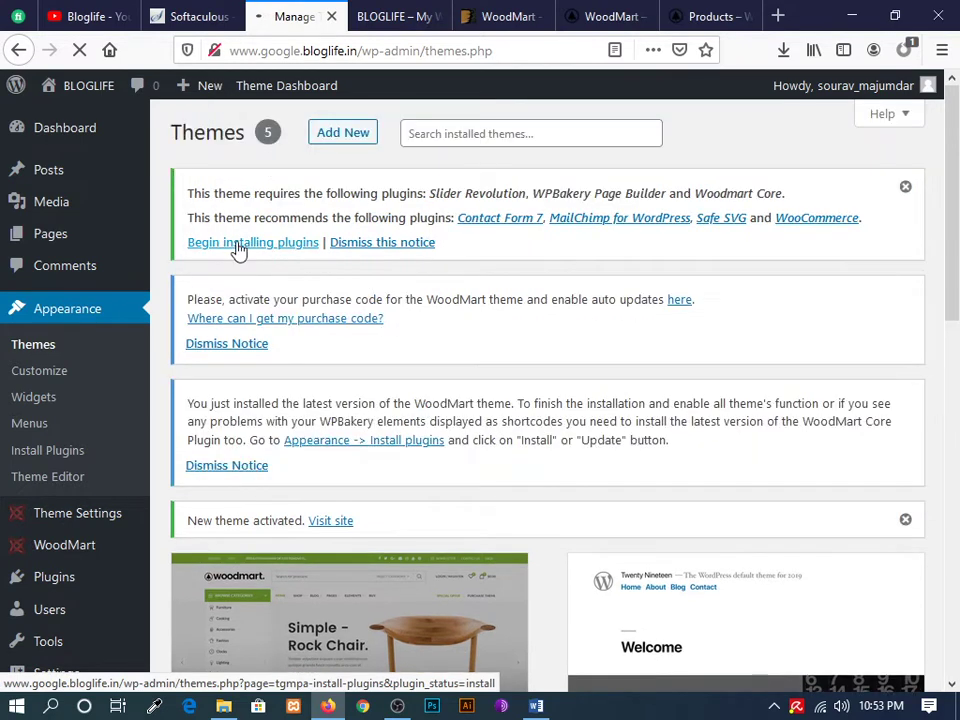
# - Open the list of plugins the theme requires and recommends, and bulk-install all of them
pyautogui.click(242, 246)
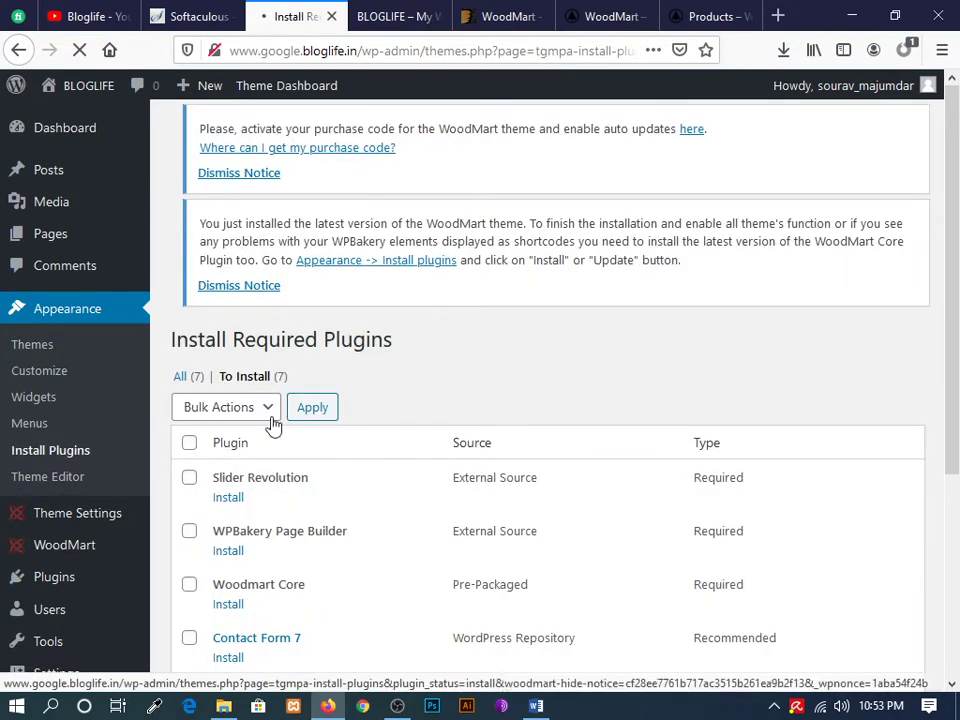
pyautogui.click(205, 431)
pyautogui.click(189, 456)
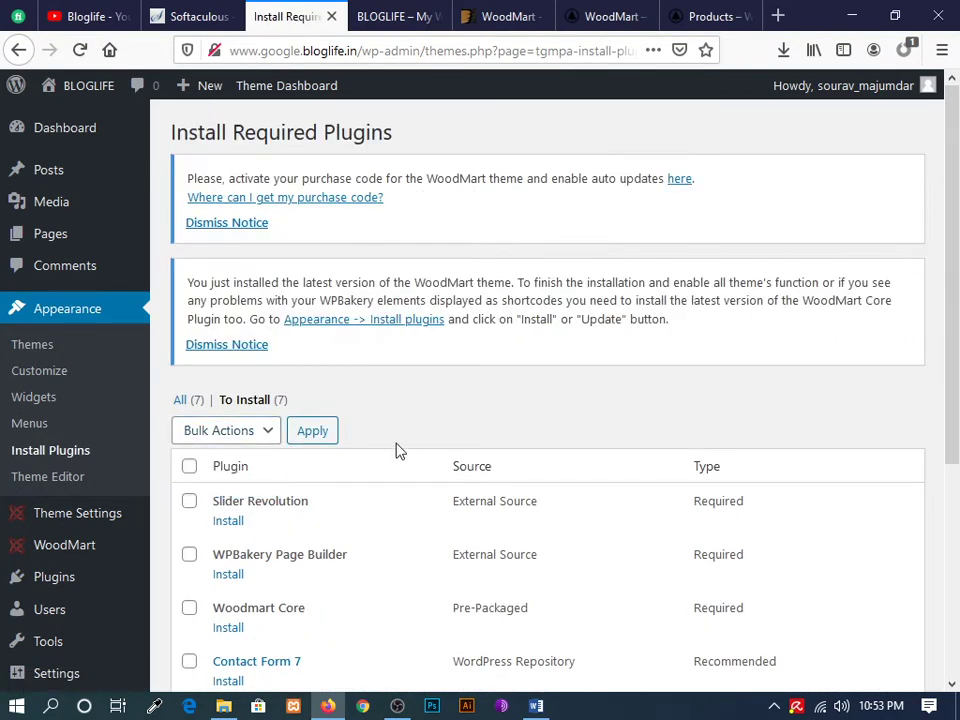
pyautogui.click(189, 466)
pyautogui.click(216, 432)
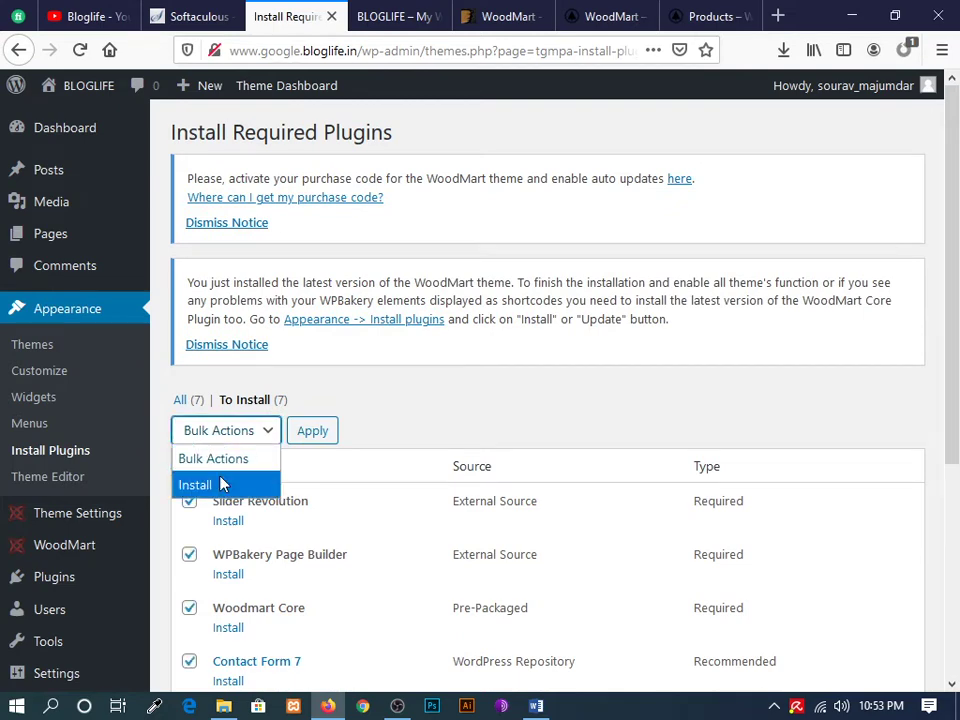
pyautogui.click(221, 484)
pyautogui.click(316, 434)
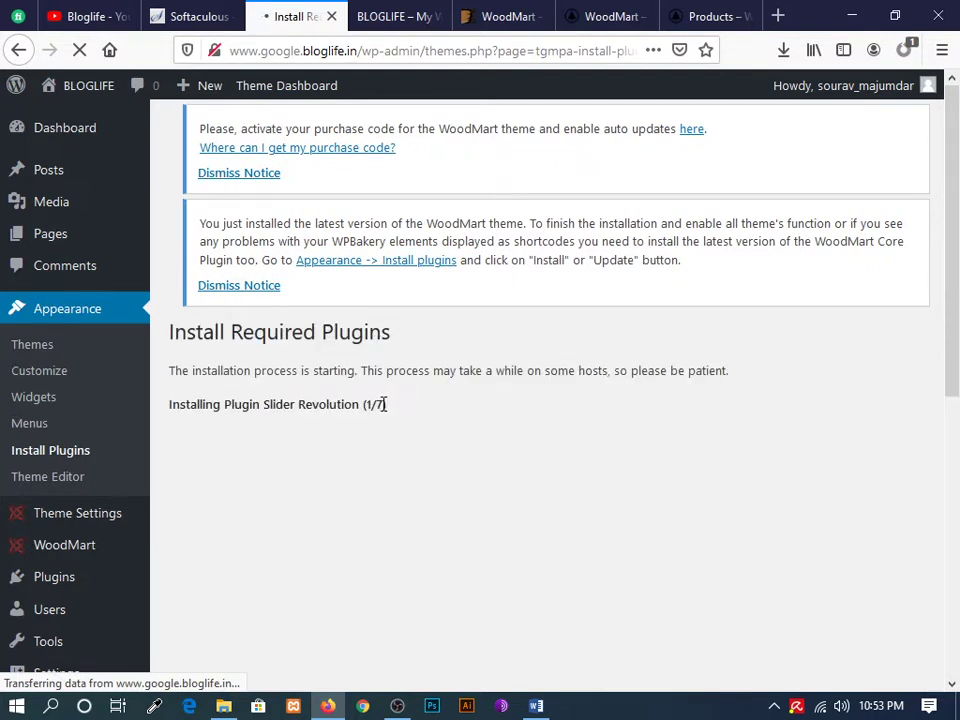
pyautogui.moveTo(386, 404); pyautogui.dragTo(187, 408)
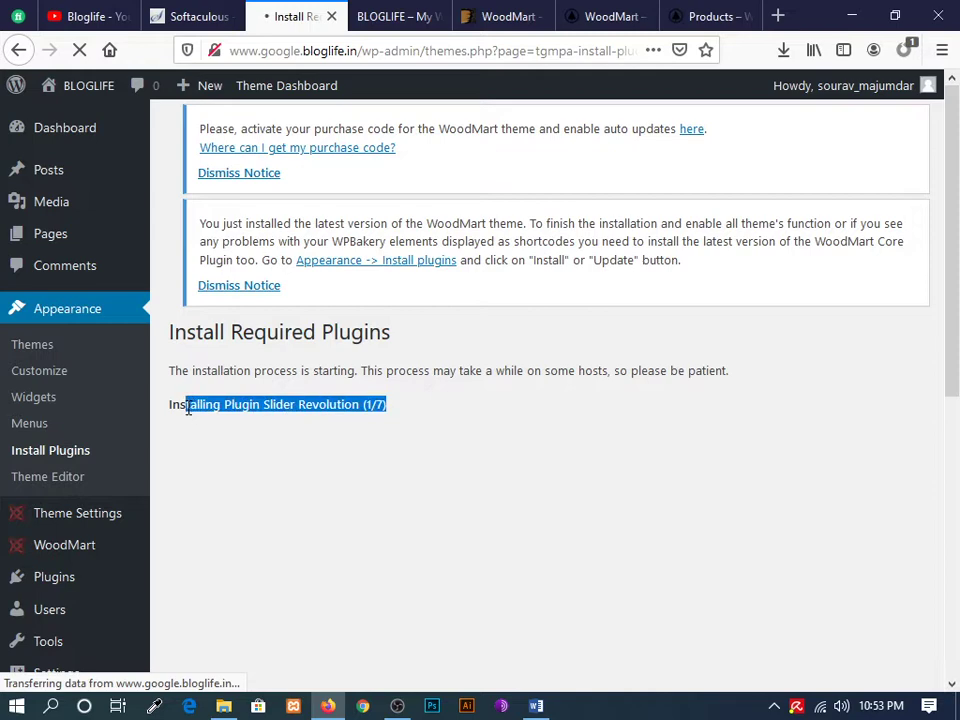
pyautogui.click(413, 397)
pyautogui.scroll(-4, 416, 405)
pyautogui.scroll(-5, 461, 394)
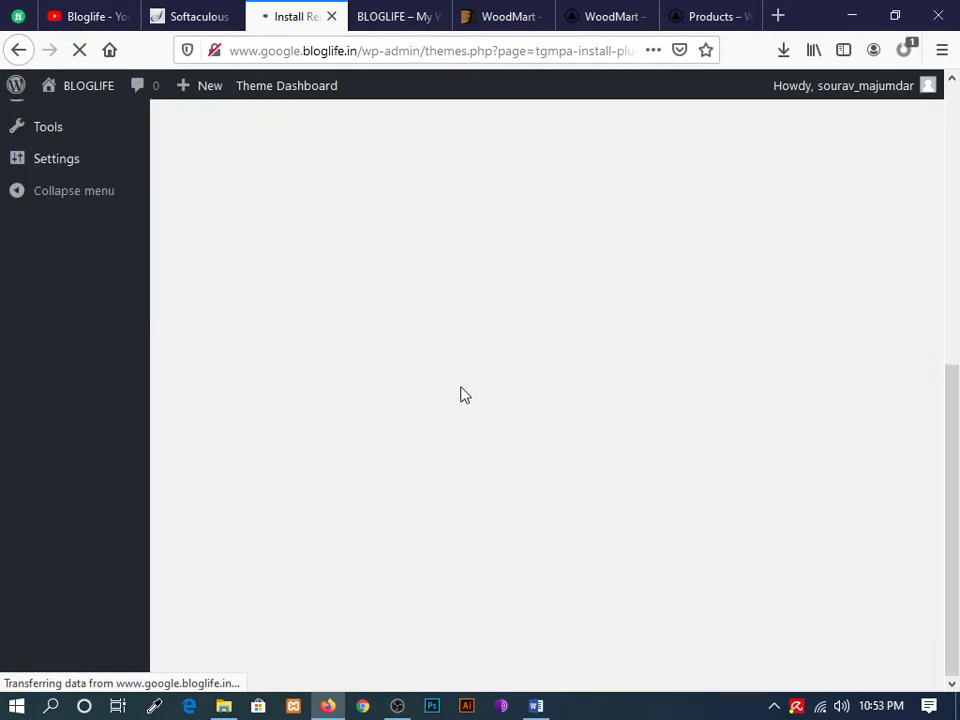
pyautogui.scroll(9, 465, 390)
pyautogui.scroll(-2, 478, 394)
pyautogui.scroll(-4, 476, 392)
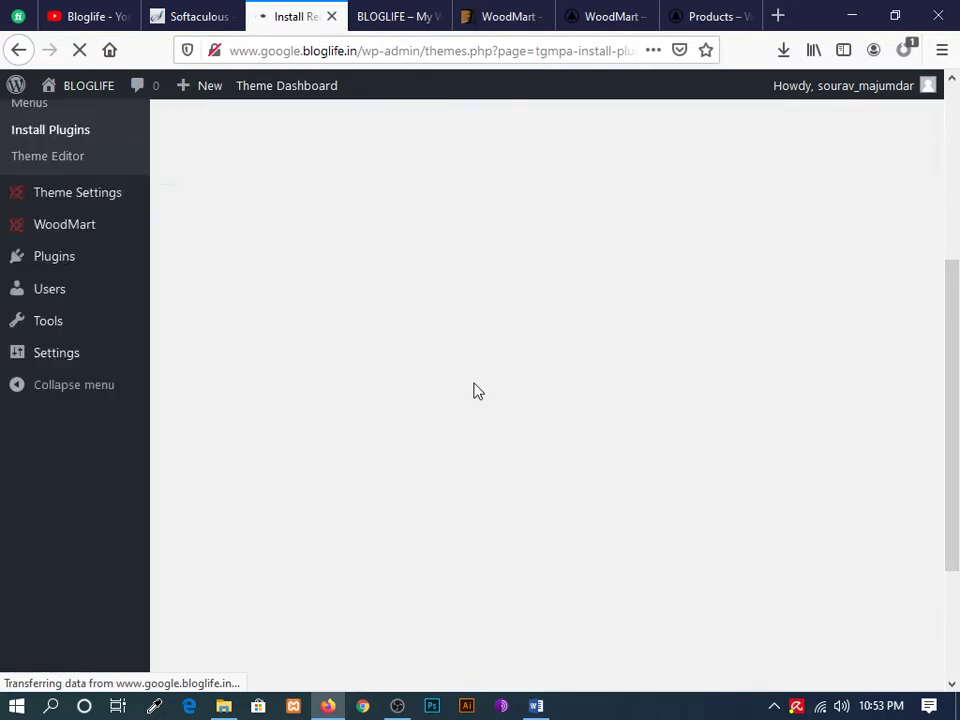
pyautogui.scroll(6, 474, 390)
# - Try to reload the BLOGLIFE site's homepage and return to the plugin installation page
pyautogui.click(397, 16)
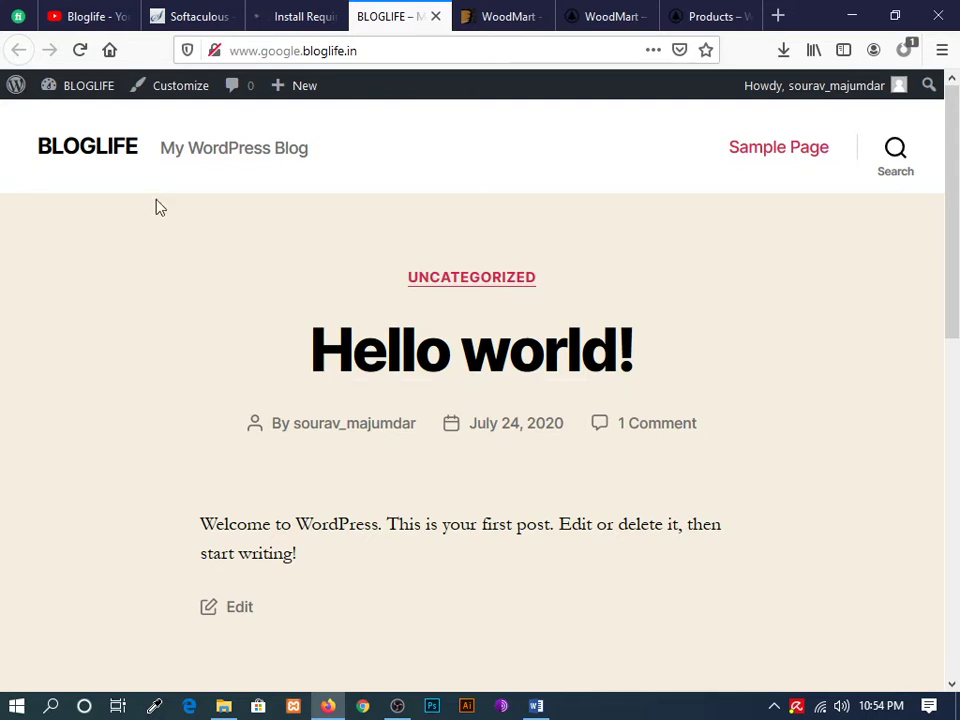
pyautogui.click(80, 50)
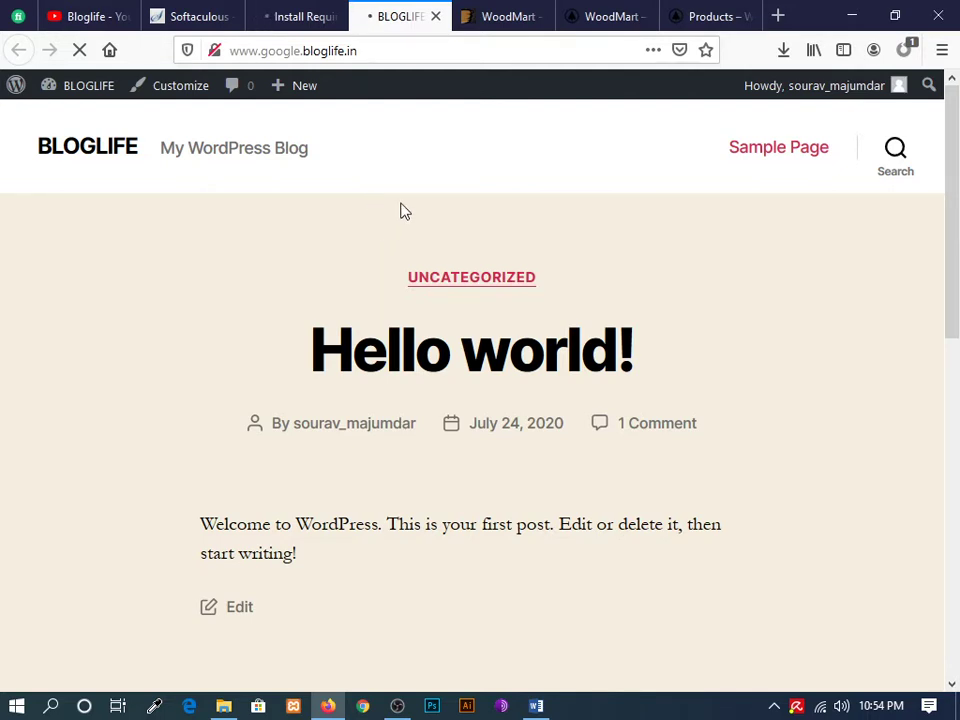
pyautogui.click(88, 56)
pyautogui.click(325, 26)
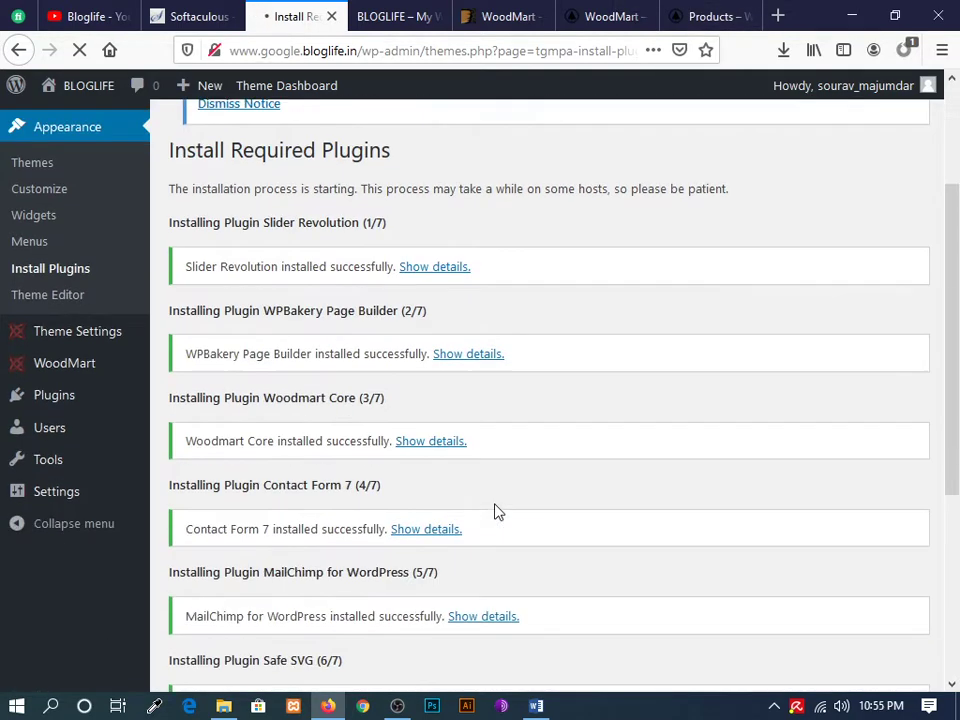
# - Review the plugin installation log, return to the Required Plugins Installer and bulk-activate all the listed plugins
pyautogui.scroll(-2, 531, 510)
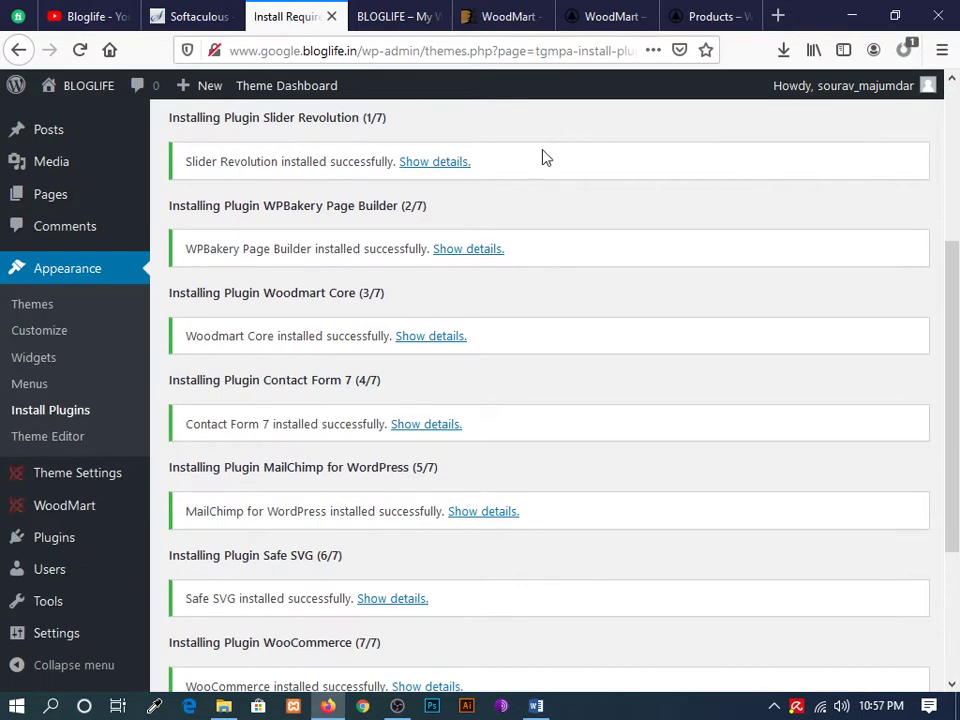
pyautogui.scroll(-3, 507, 248)
pyautogui.scroll(5, 507, 248)
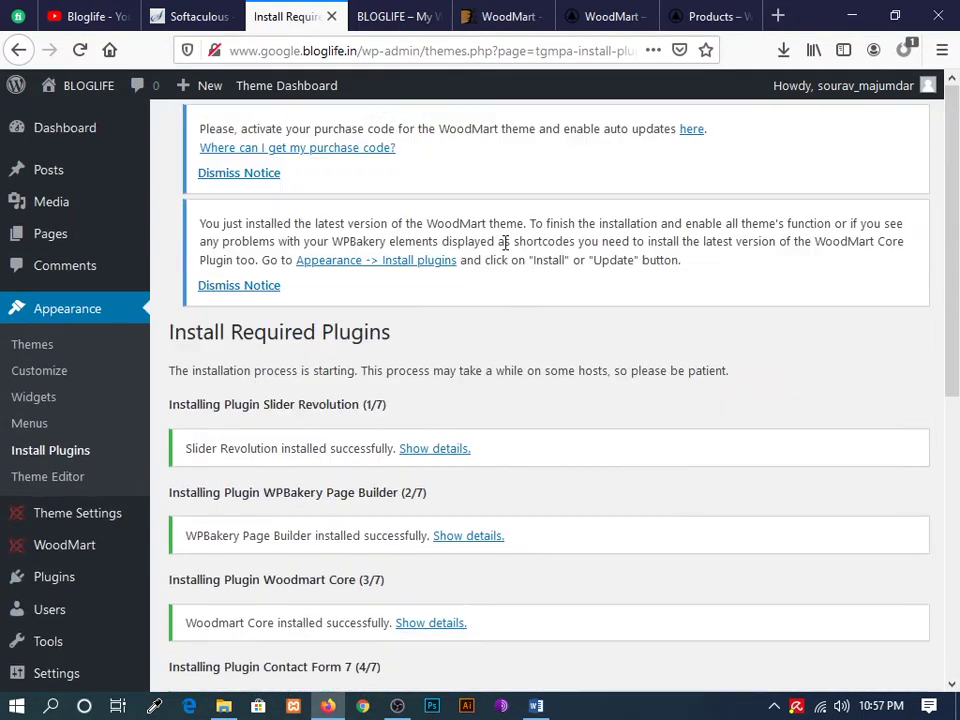
pyautogui.scroll(-5, 490, 278)
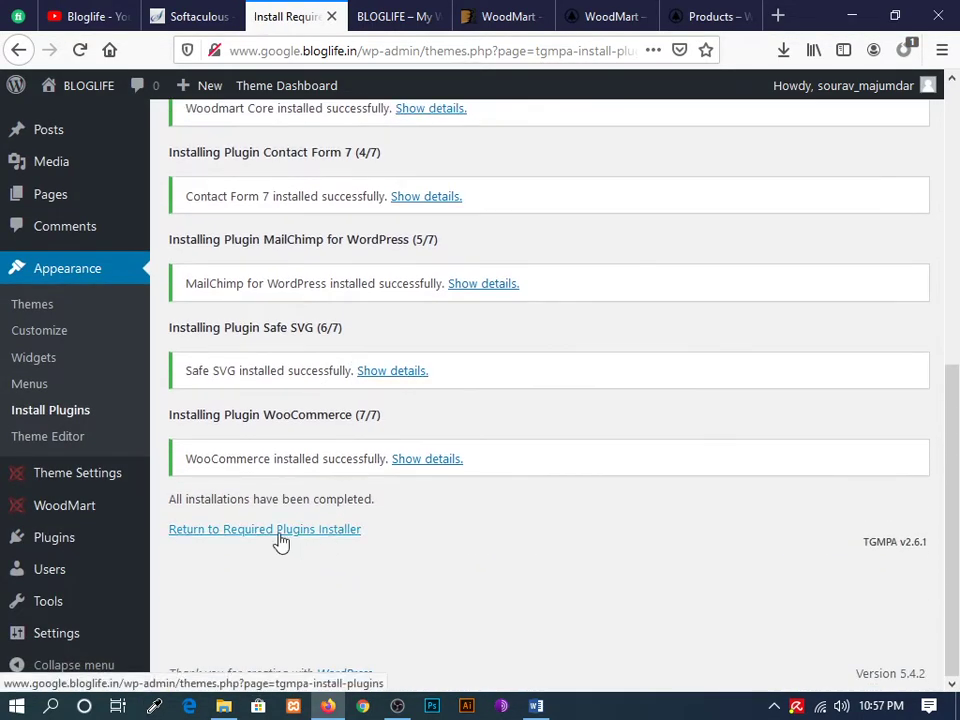
pyautogui.click(250, 540)
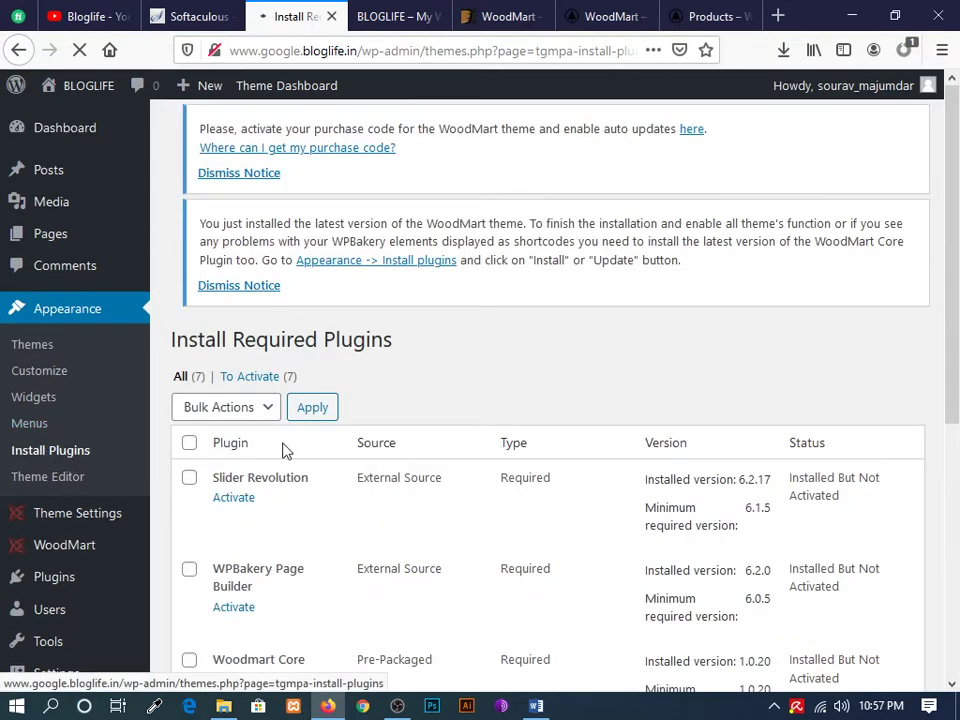
pyautogui.scroll(-5, 497, 401)
pyautogui.scroll(5, 754, 414)
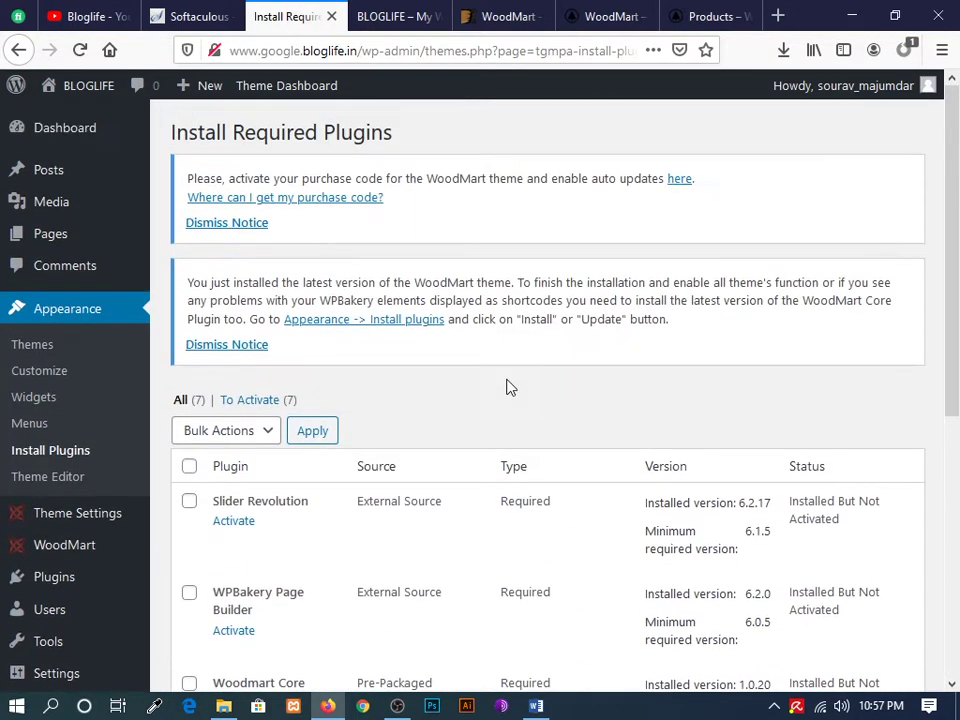
pyautogui.click(190, 466)
pyautogui.click(208, 432)
pyautogui.click(201, 539)
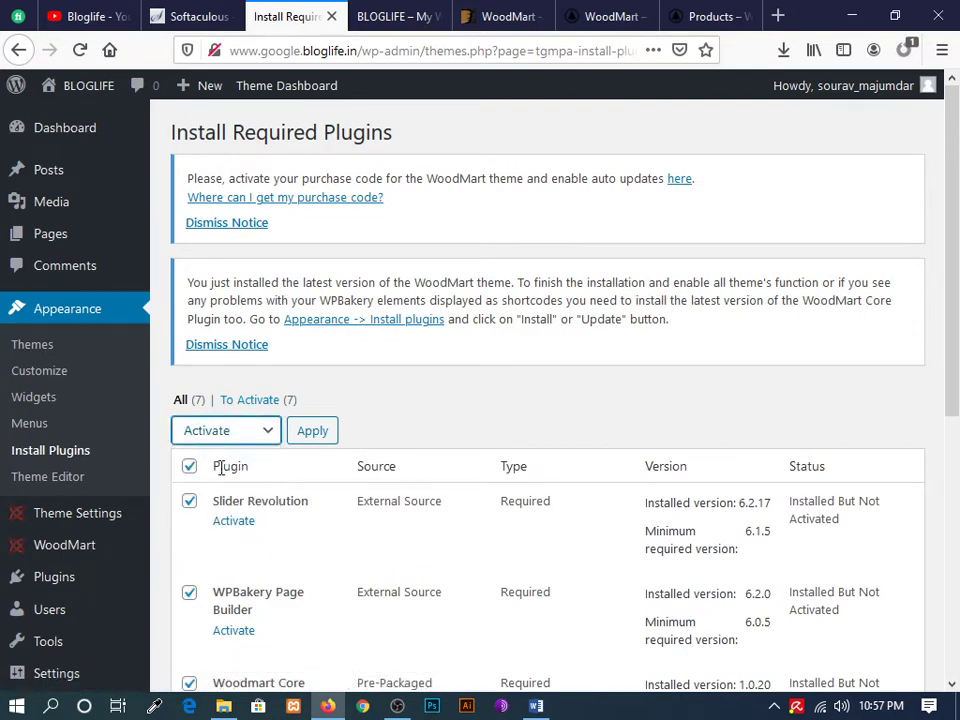
pyautogui.click(315, 434)
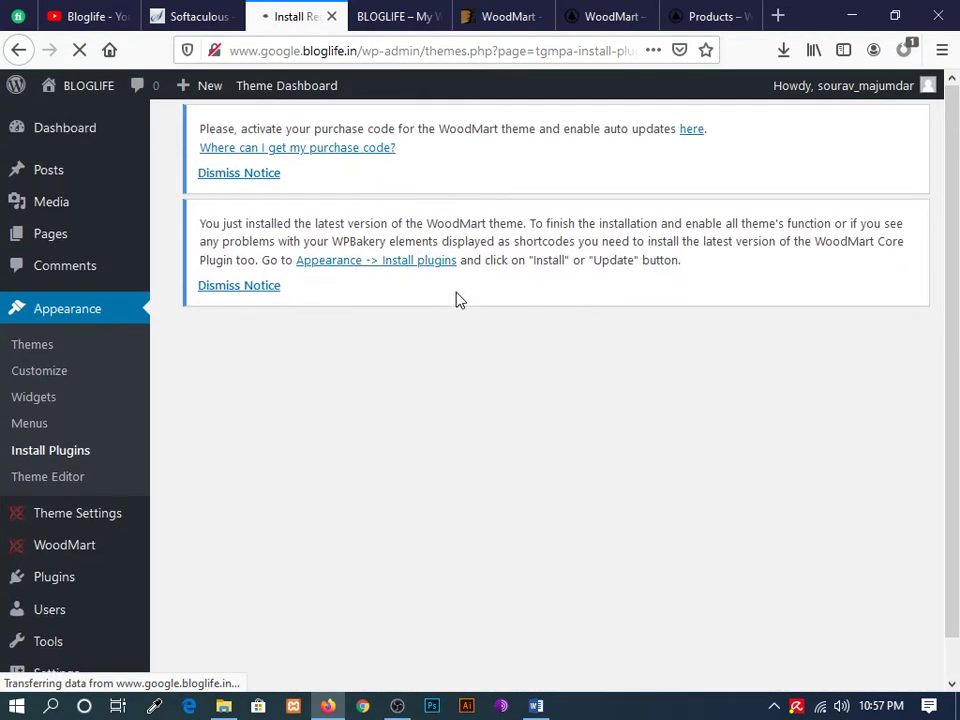
# - Check the BLOGLIFE homepage, return to the plugin activation page and go to the WordPress Dashboard
pyautogui.click(391, 12)
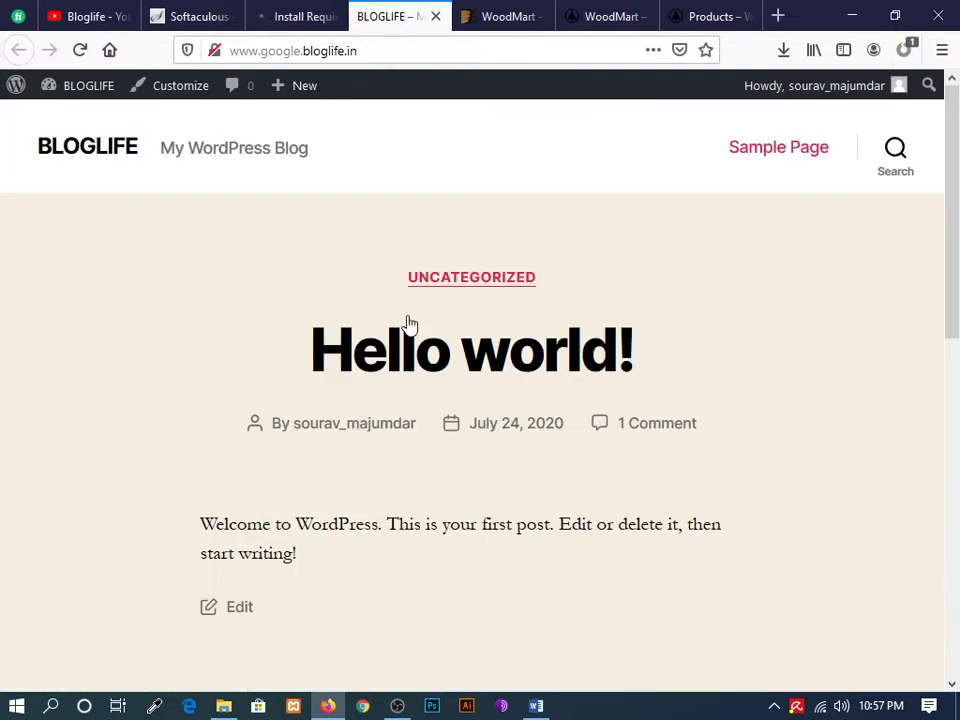
pyautogui.click(290, 18)
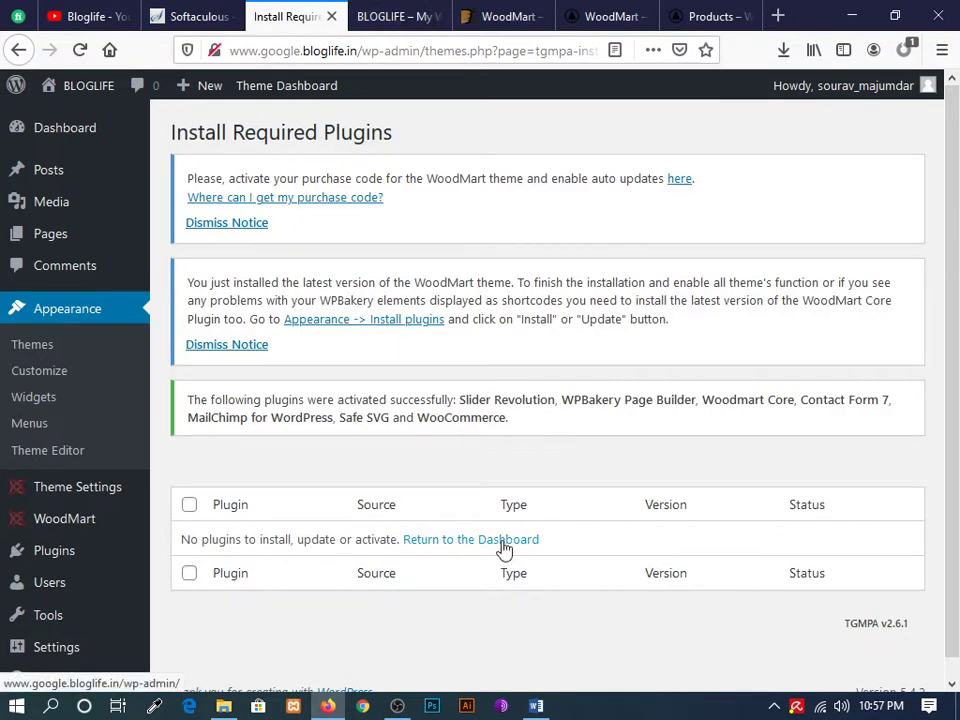
pyautogui.click(68, 127)
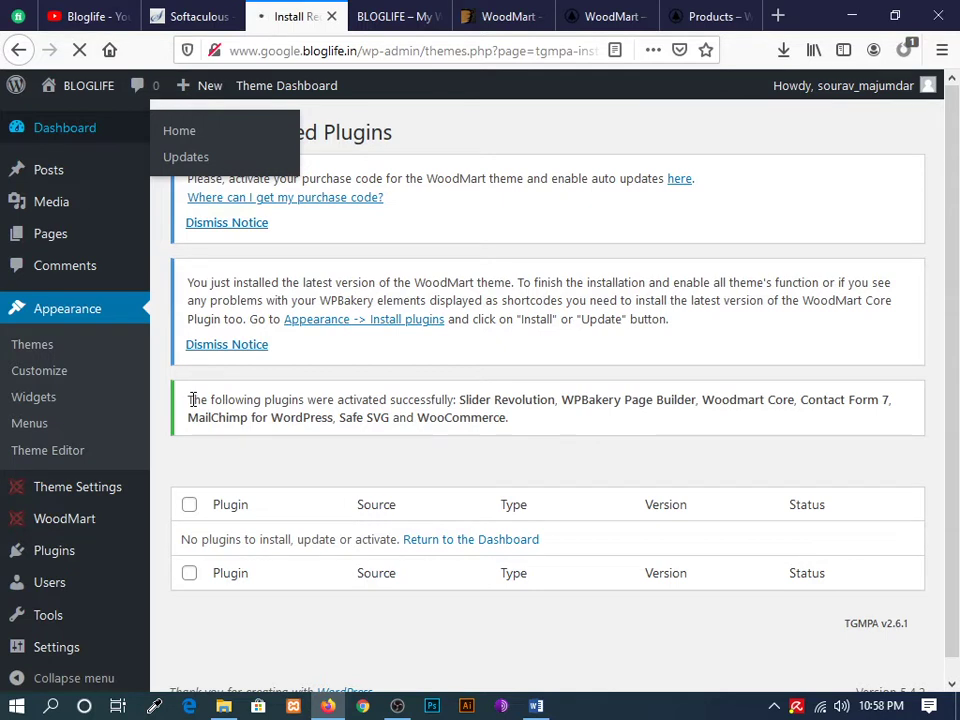
# - Review the list of activated plugins, then reload the BLOGLIFE homepage and look it over at 90% zoom
pyautogui.moveTo(190, 399); pyautogui.dragTo(553, 433)
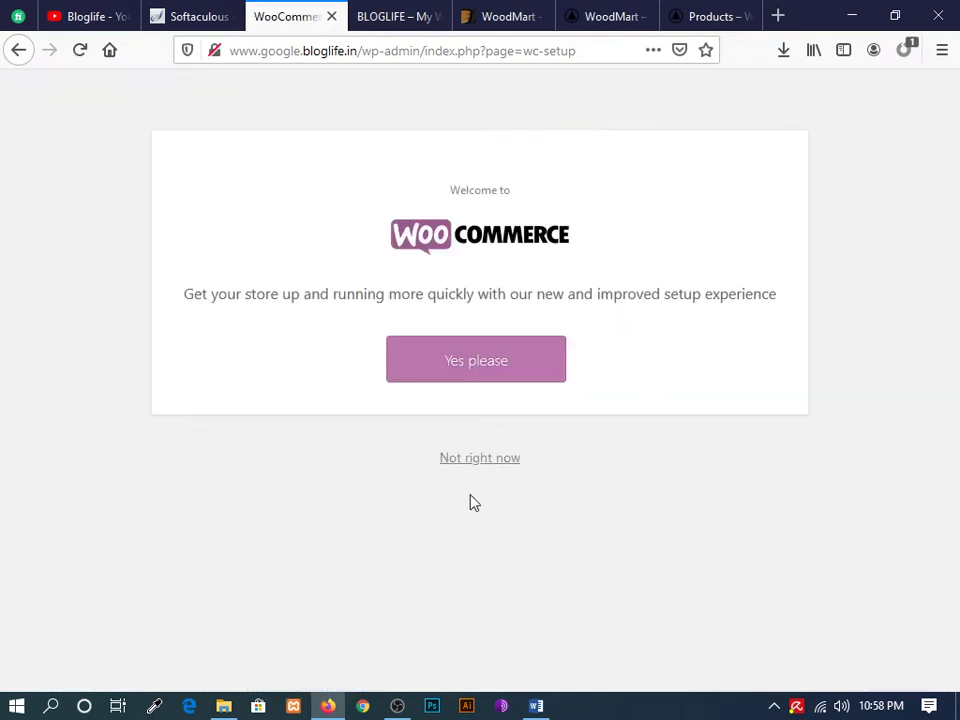
pyautogui.click(380, 18)
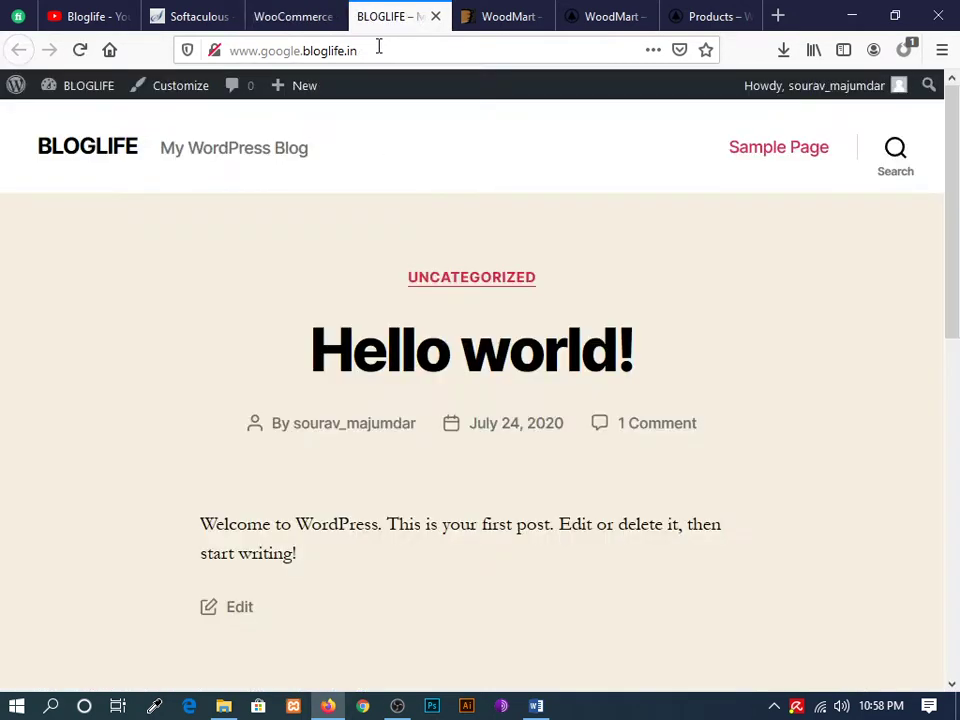
pyautogui.click(79, 49)
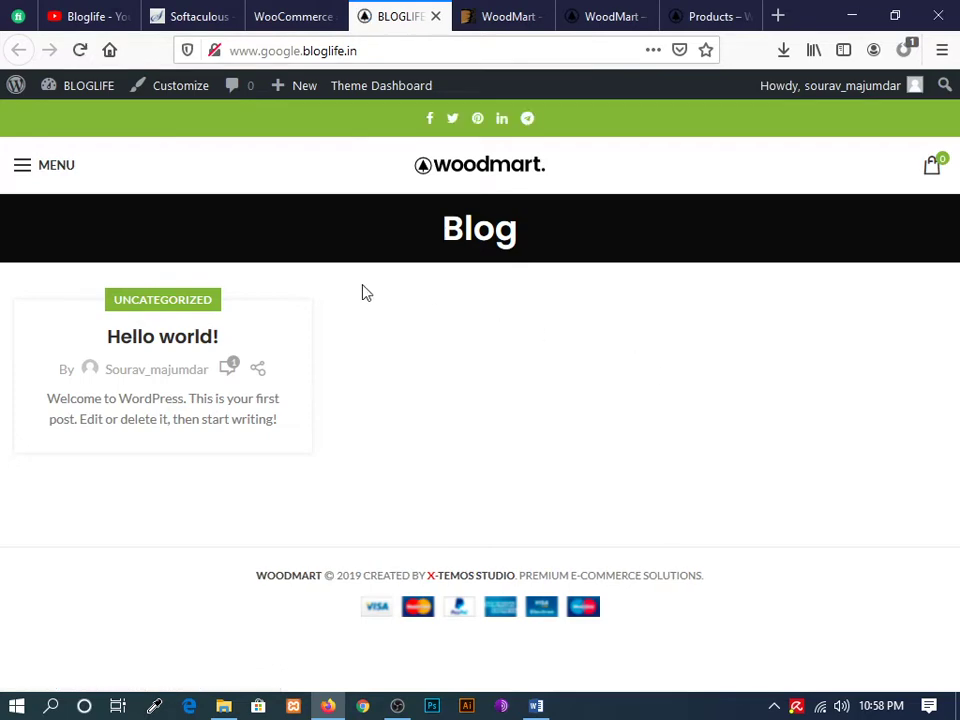
pyautogui.hotkey('ctrl', '-')
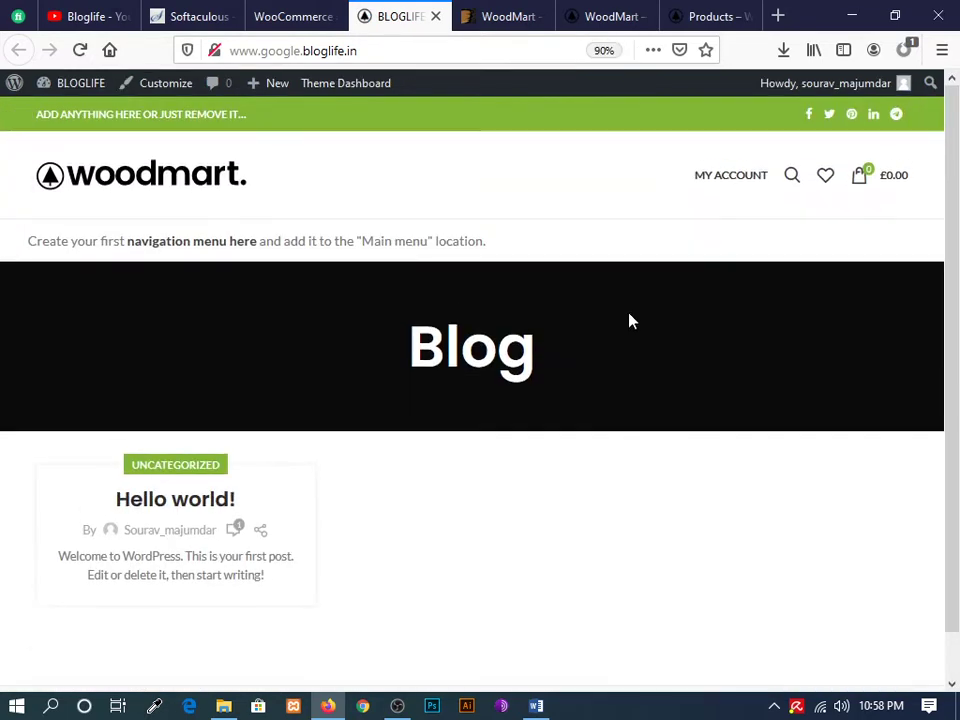
pyautogui.scroll(-2, 628, 290)
pyautogui.scroll(2, 658, 319)
# - Return to the WooCommerce welcome page, start the setup wizard and fill in both address lines of the store
pyautogui.click(296, 24)
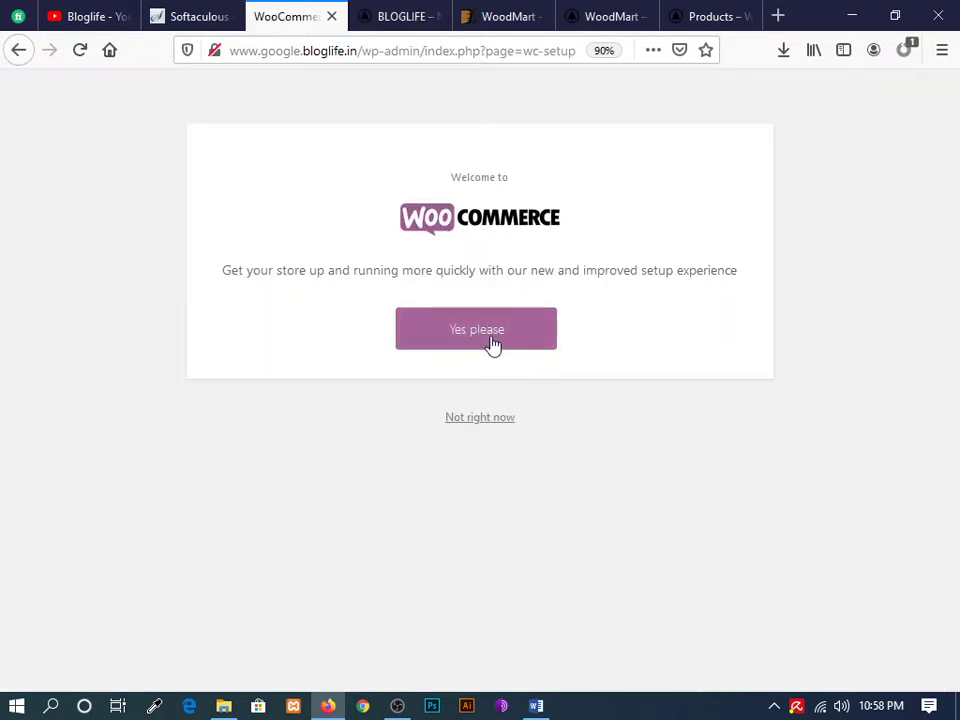
pyautogui.click(490, 333)
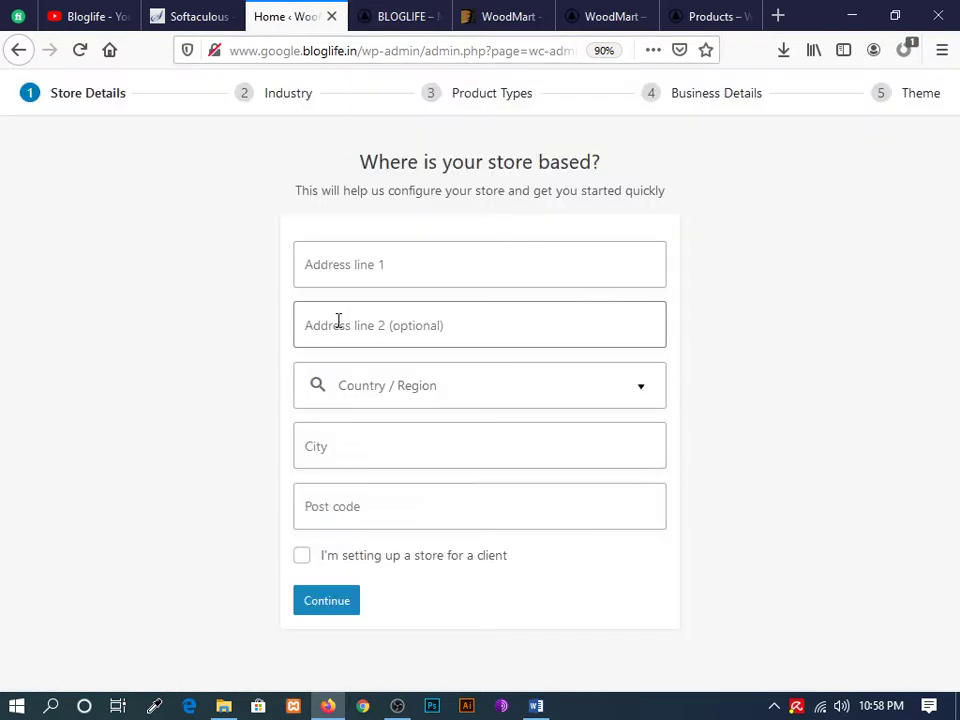
pyautogui.click(379, 266)
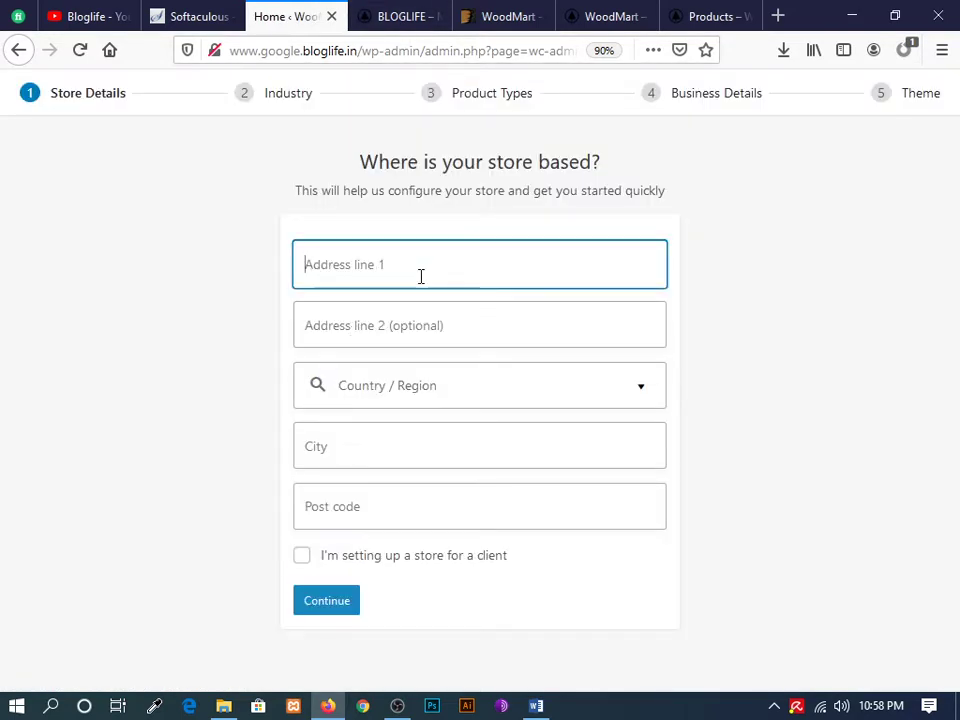
pyautogui.write('ka')
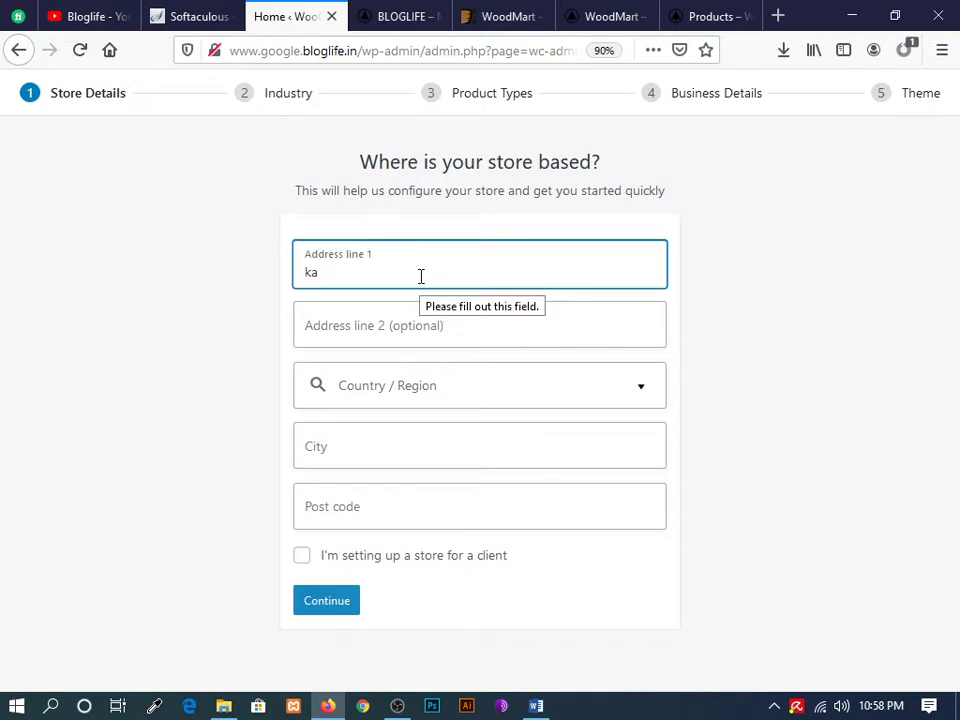
pyautogui.write('lyani')
pyautogui.press('Tab')
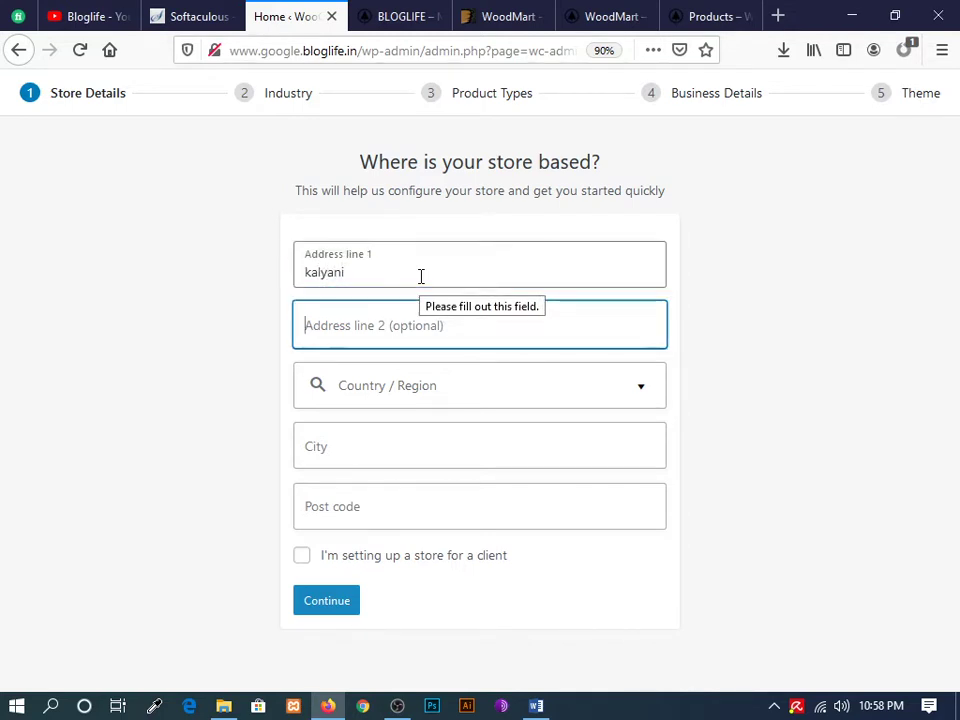
pyautogui.write('kalyab')
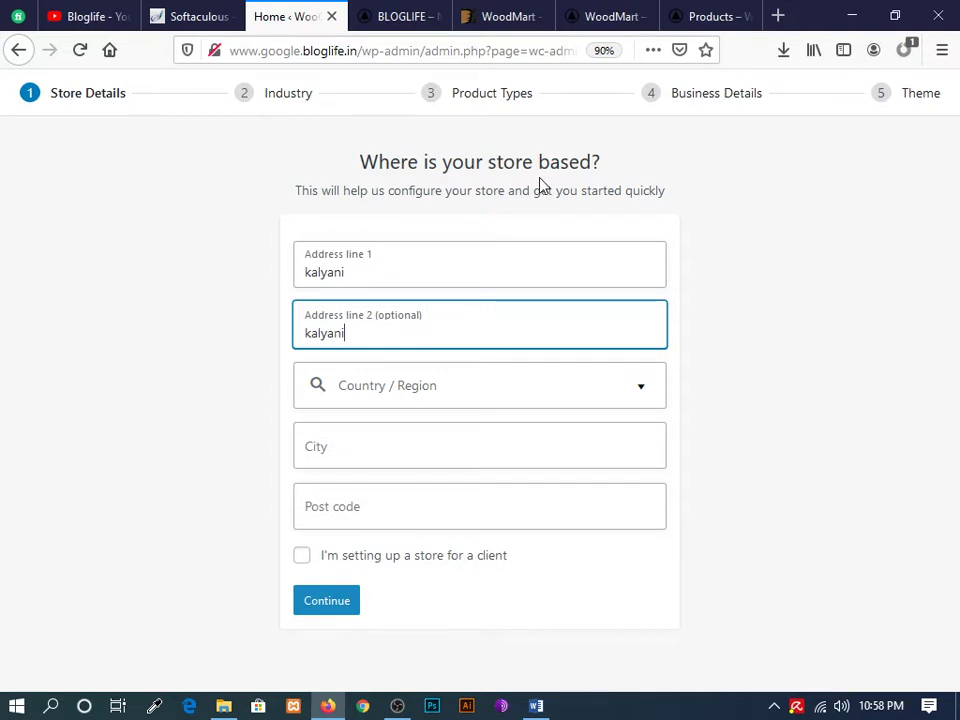
pyautogui.press('Tab')
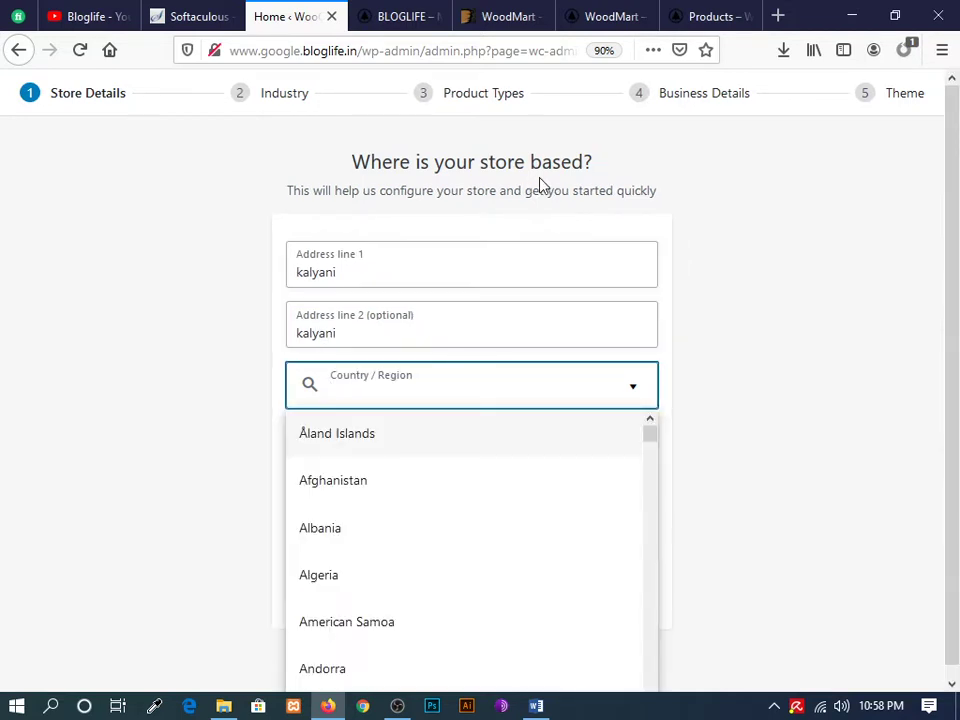
# - Set the store's country and region to India — West Bengal
pyautogui.write('idia')
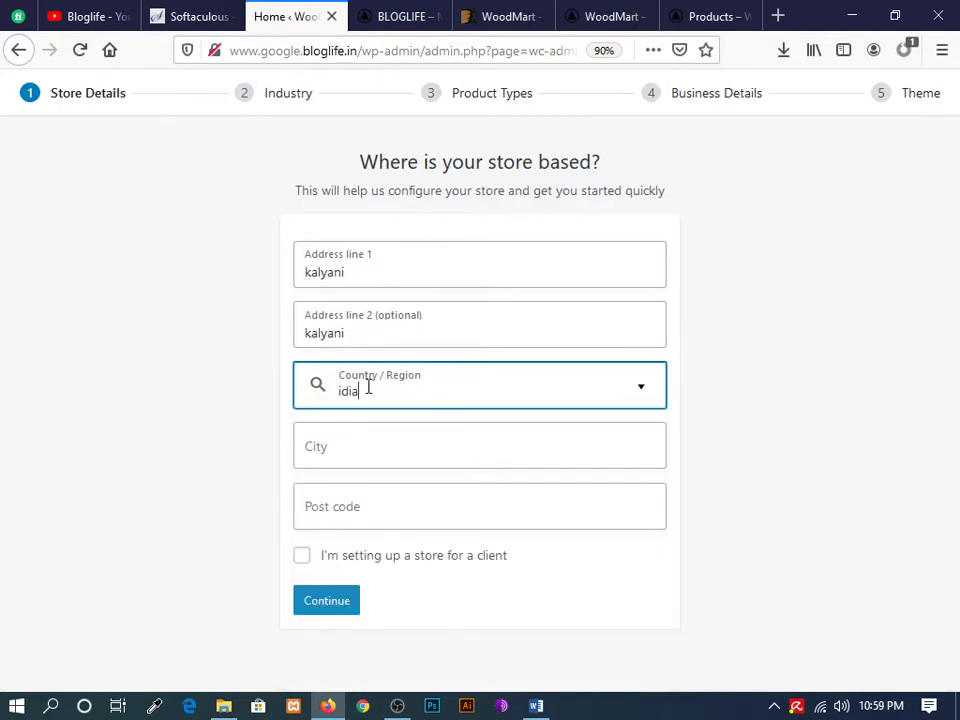
pyautogui.press('BackSpace')
pyautogui.press('BackSpace')
pyautogui.press('BackSpace')
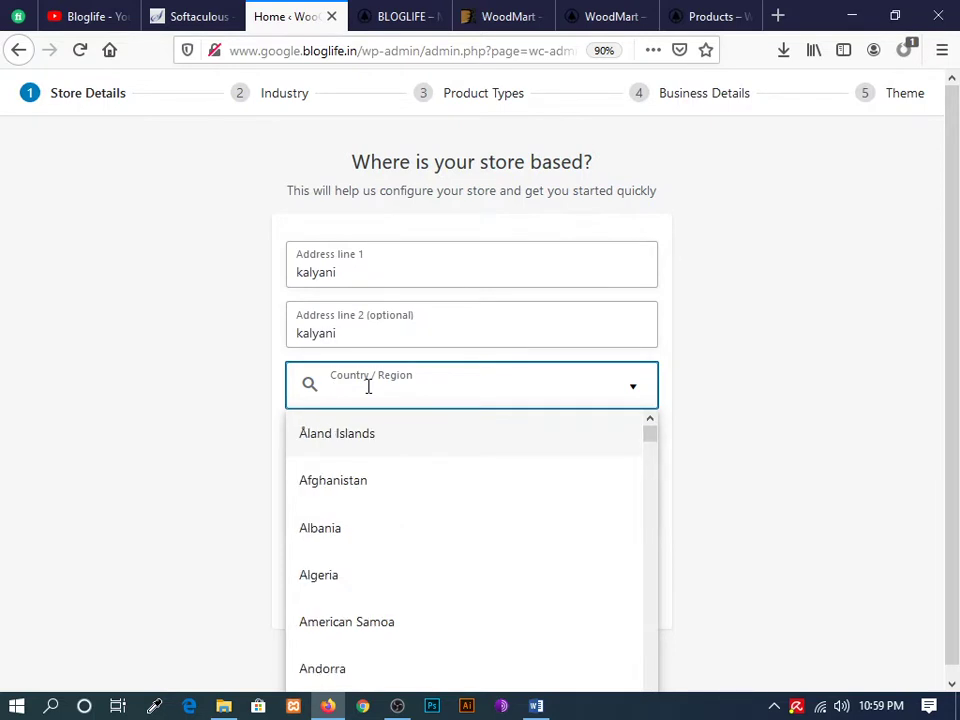
pyautogui.write('india')
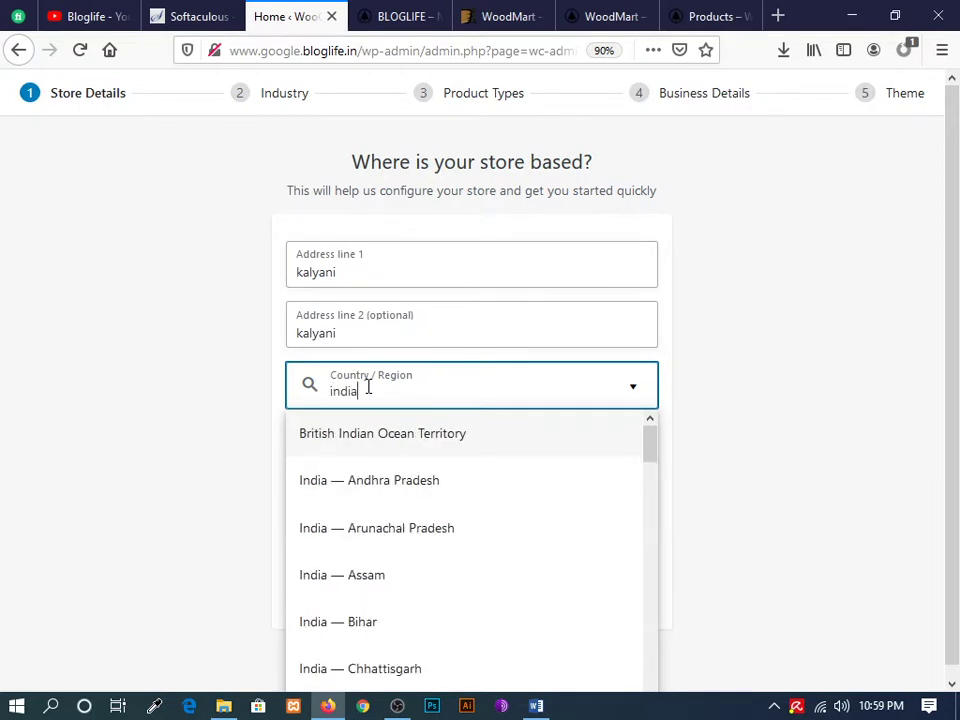
pyautogui.scroll(-10, 375, 583)
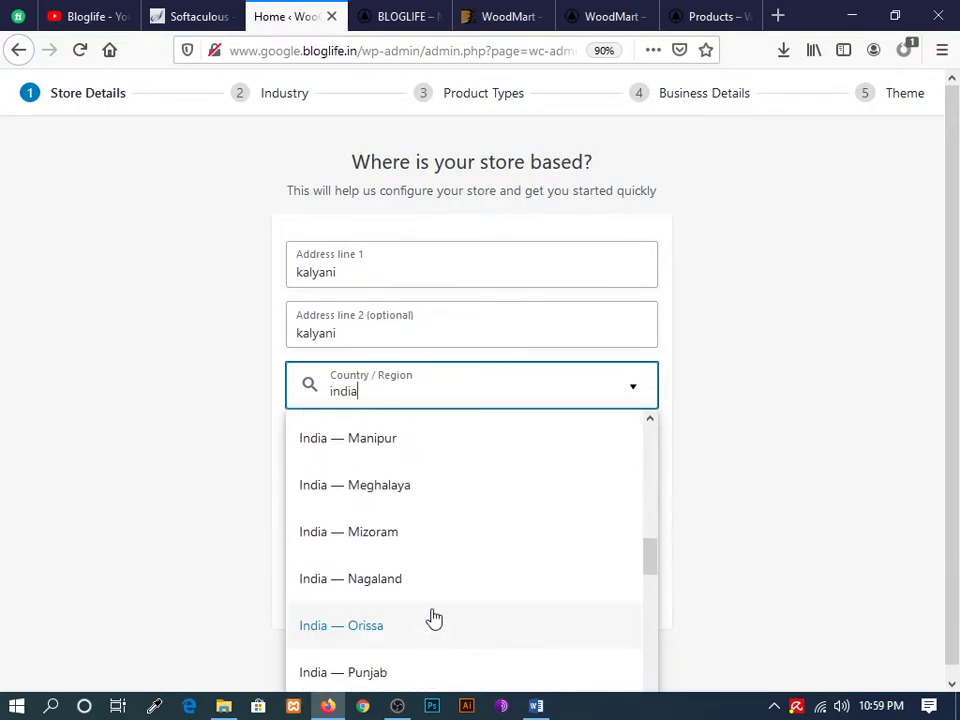
pyautogui.scroll(-5, 433, 620)
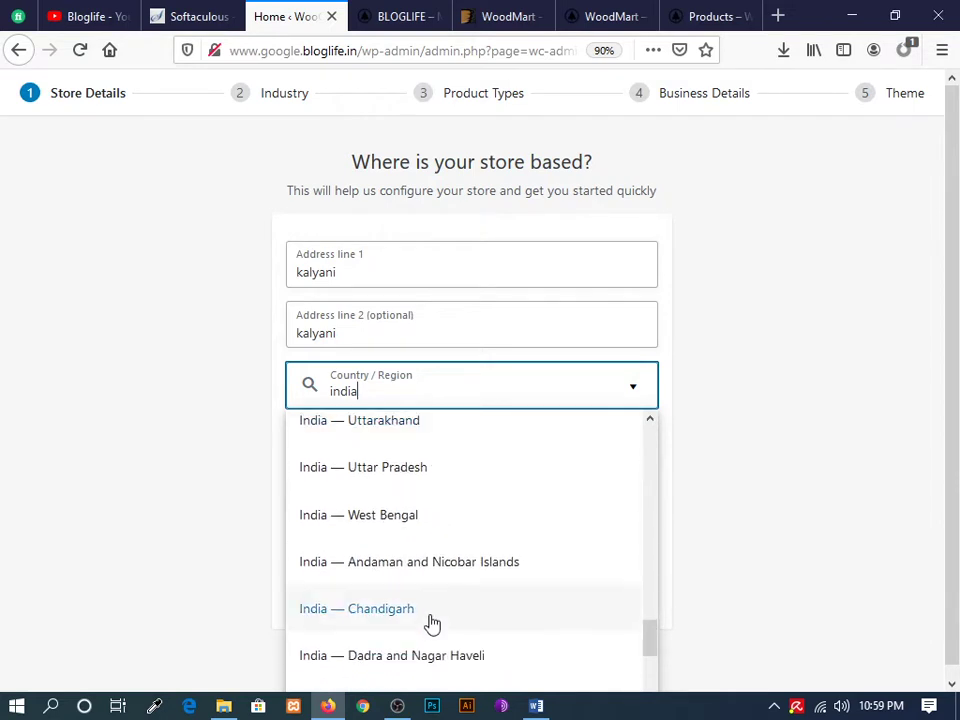
pyautogui.scroll(-3, 433, 620)
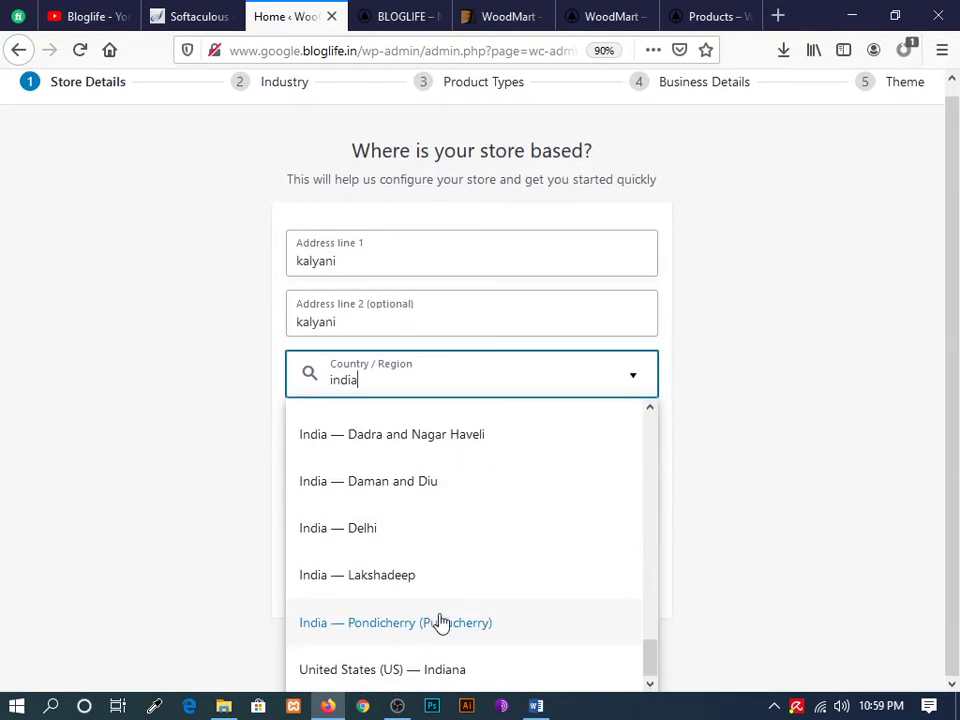
pyautogui.scroll(3, 459, 594)
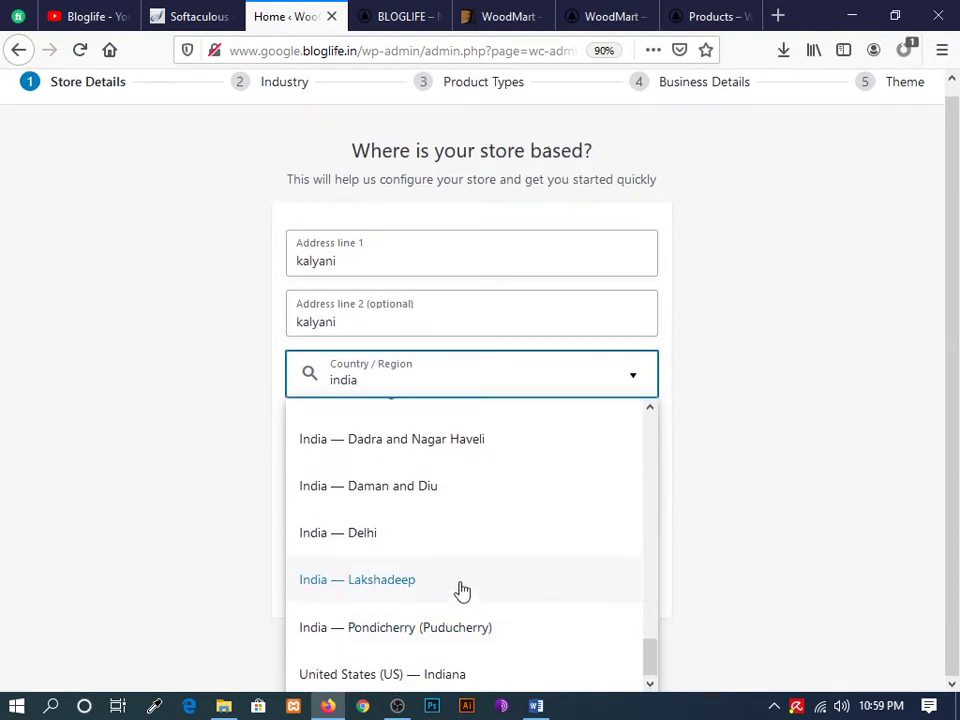
pyautogui.click(431, 614)
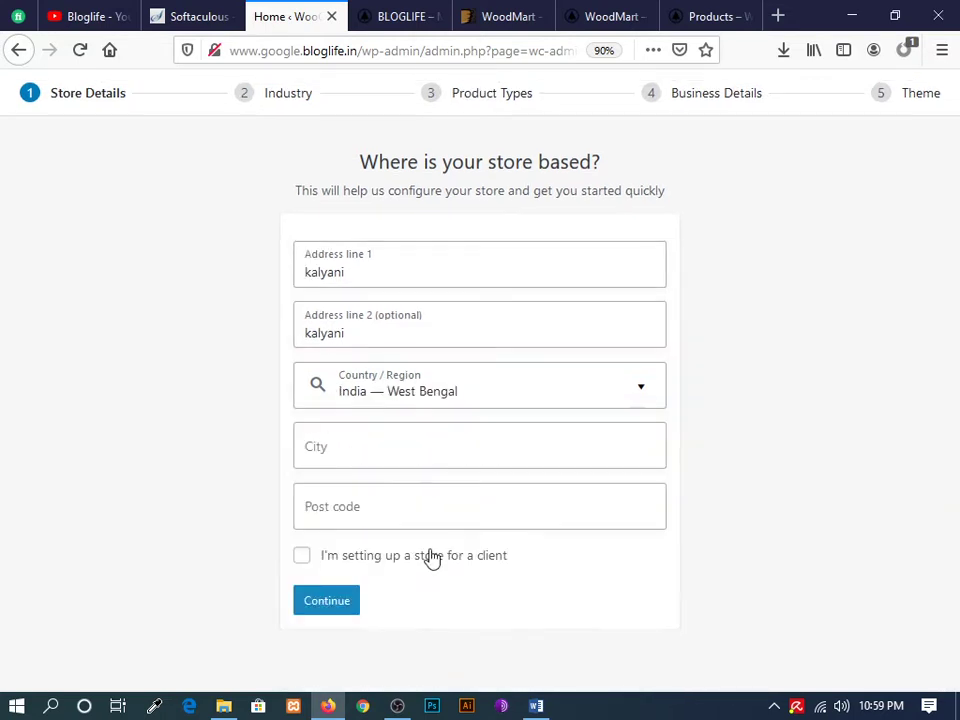
# - Enter the store's city and post code, and submit the store details without opting in to usage tracking
pyautogui.click(378, 447)
pyautogui.write('kla')
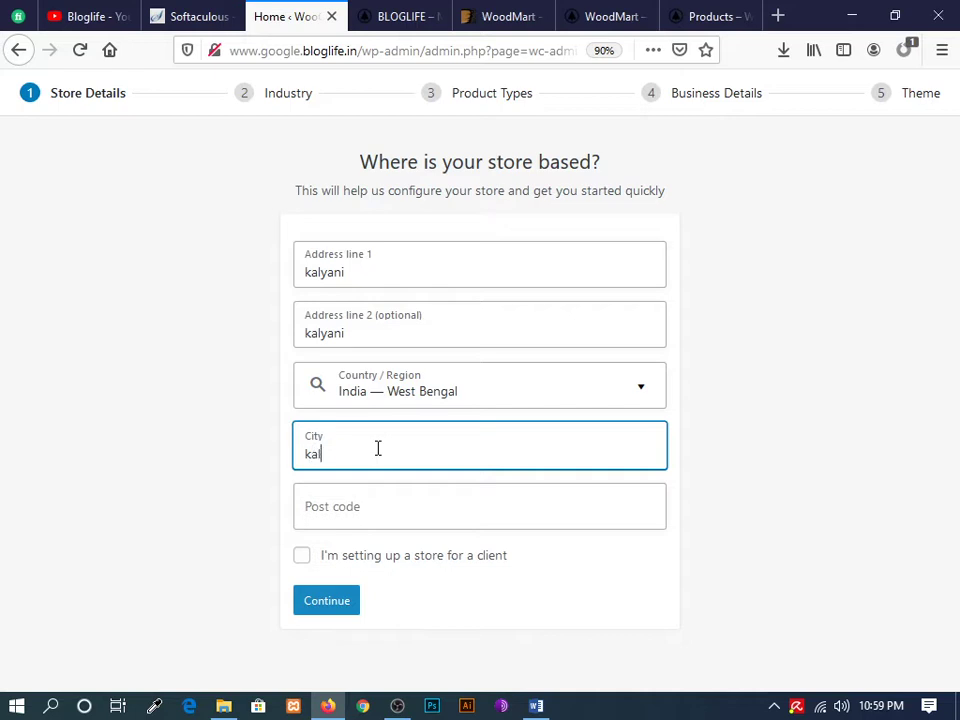
pyautogui.write('yani')
pyautogui.press('Tab')
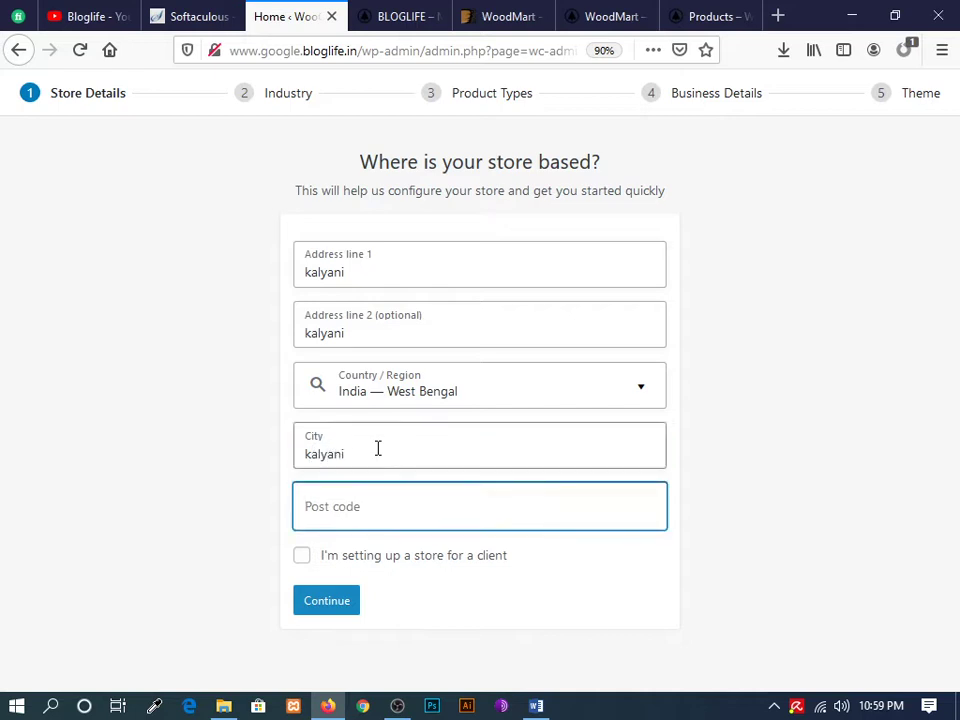
pyautogui.write('741235')
pyautogui.press('Tab')
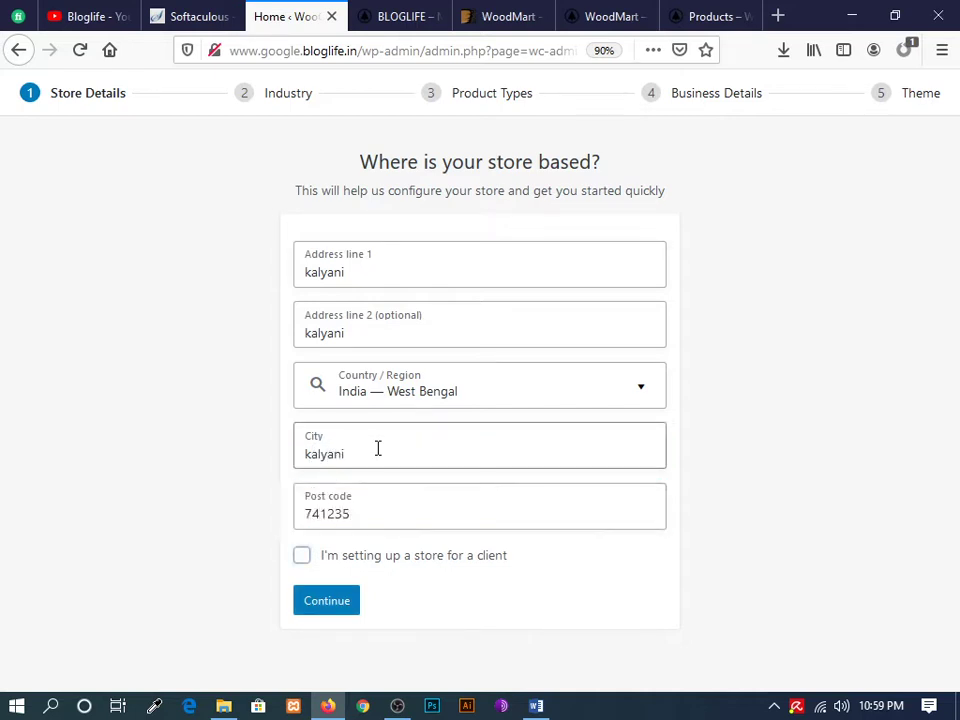
pyautogui.click(316, 606)
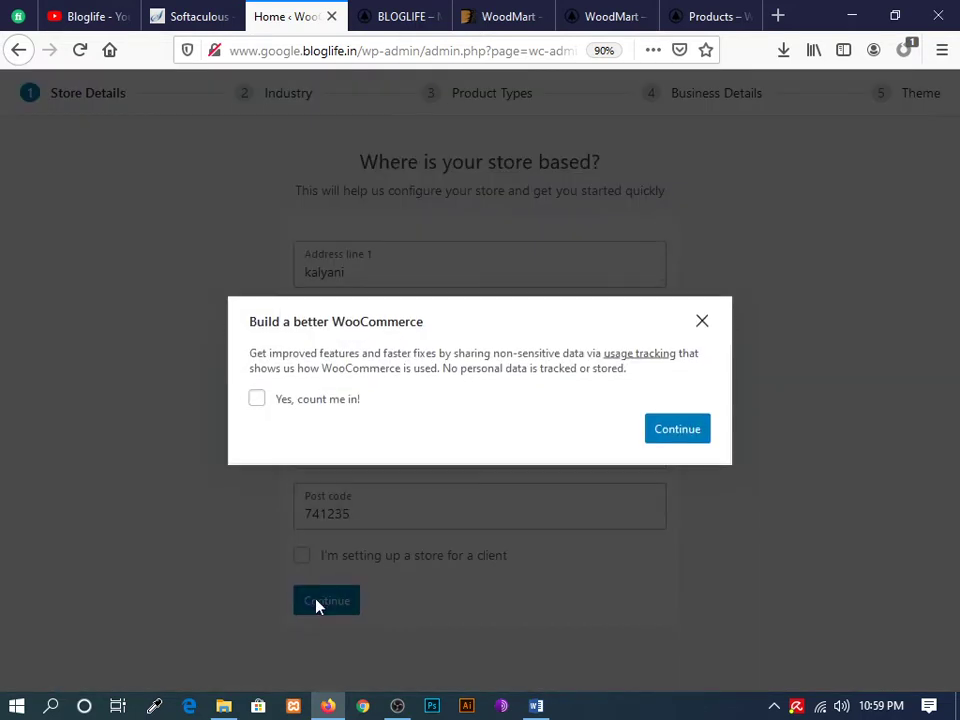
pyautogui.click(677, 436)
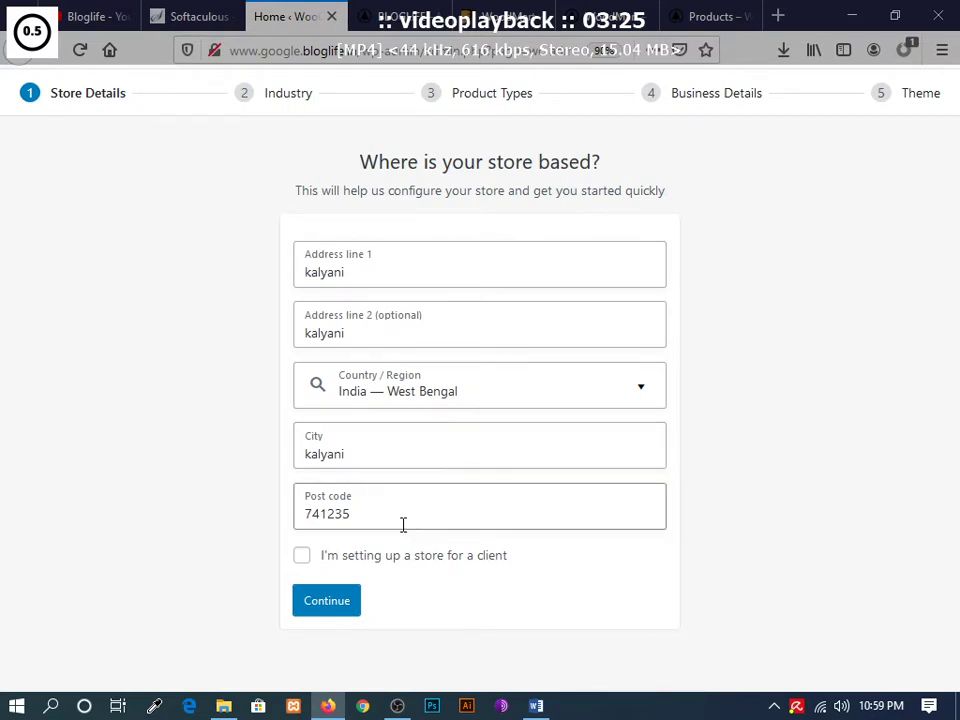
pyautogui.click(334, 604)
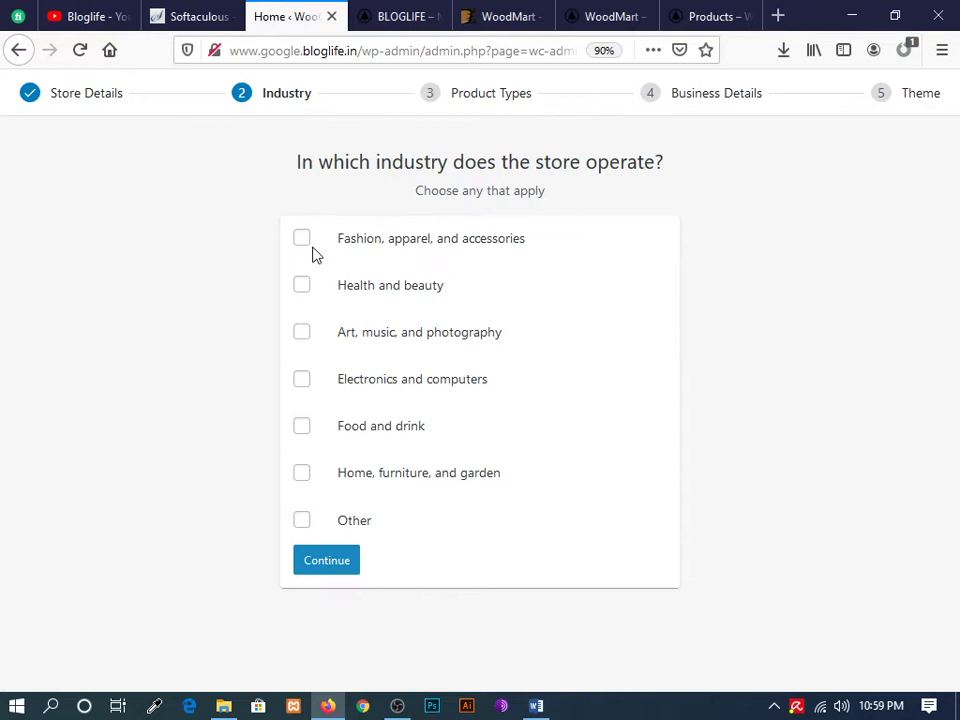
# - Choose Other as the store's industry and submit Physical products and Downloads as its product types
pyautogui.click(302, 520)
pyautogui.click(334, 617)
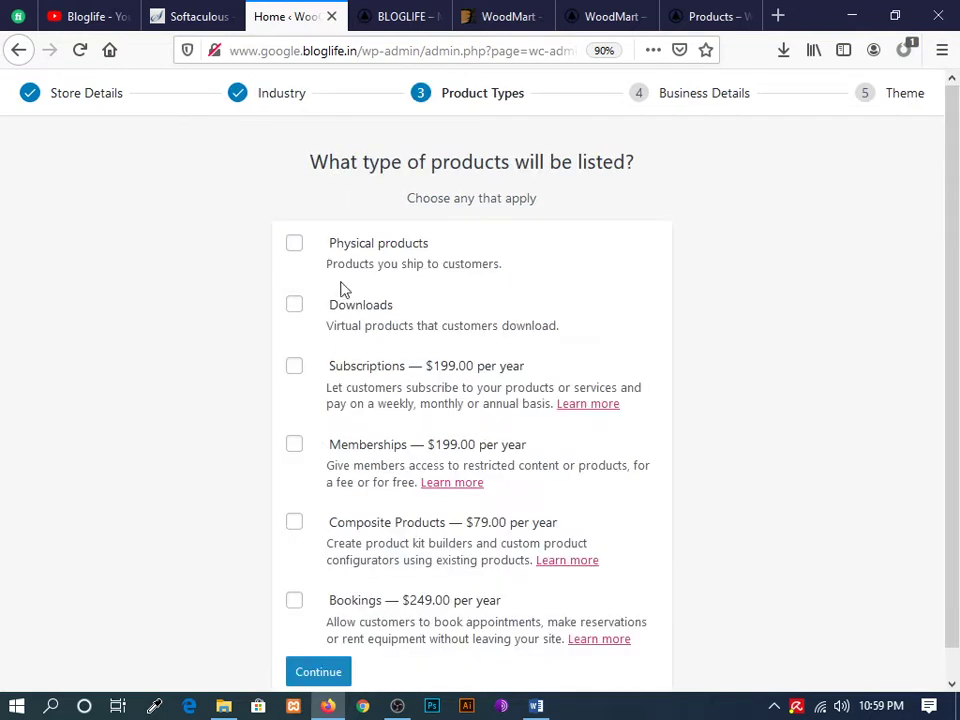
pyautogui.click(295, 245)
pyautogui.click(295, 306)
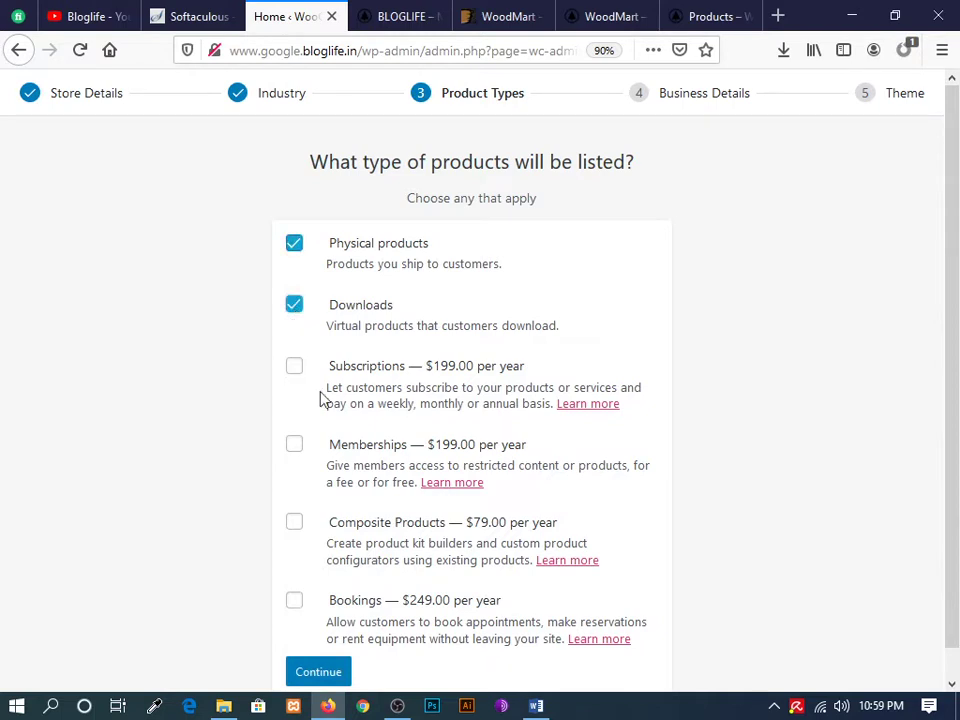
pyautogui.scroll(-1, 328, 612)
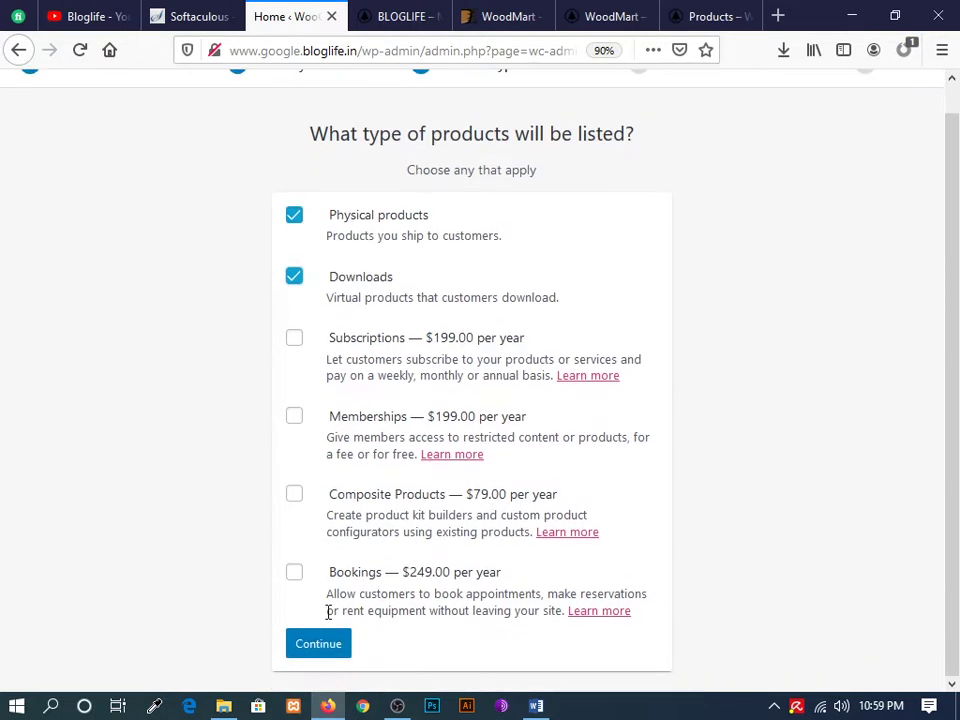
pyautogui.click(312, 655)
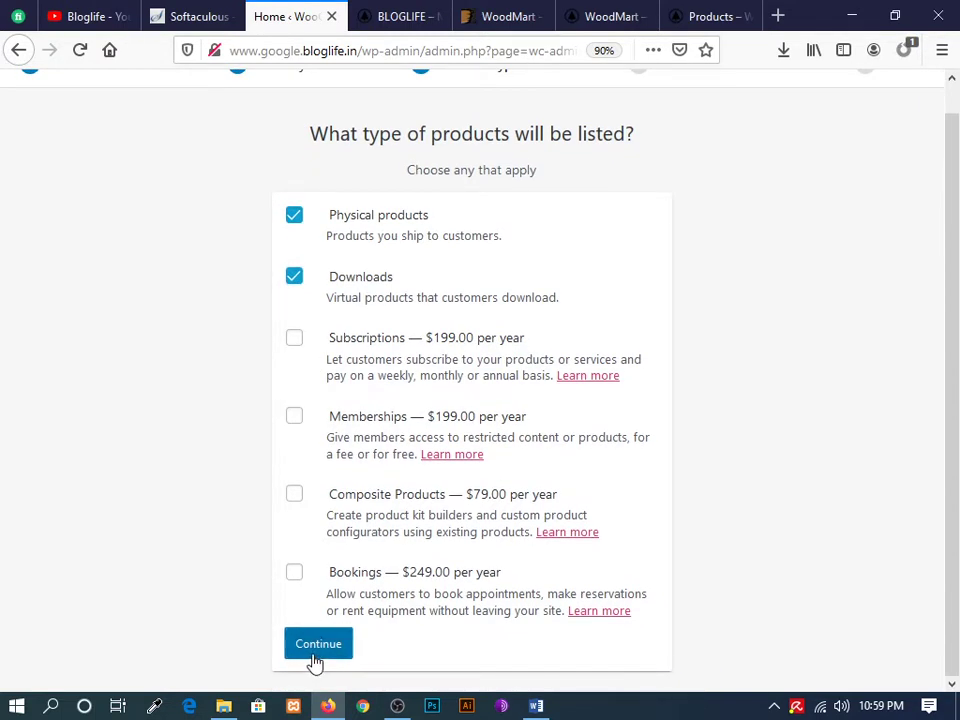
# - In the business details, state that there are no products yet and that nothing is currently sold elsewhere
pyautogui.click(454, 306)
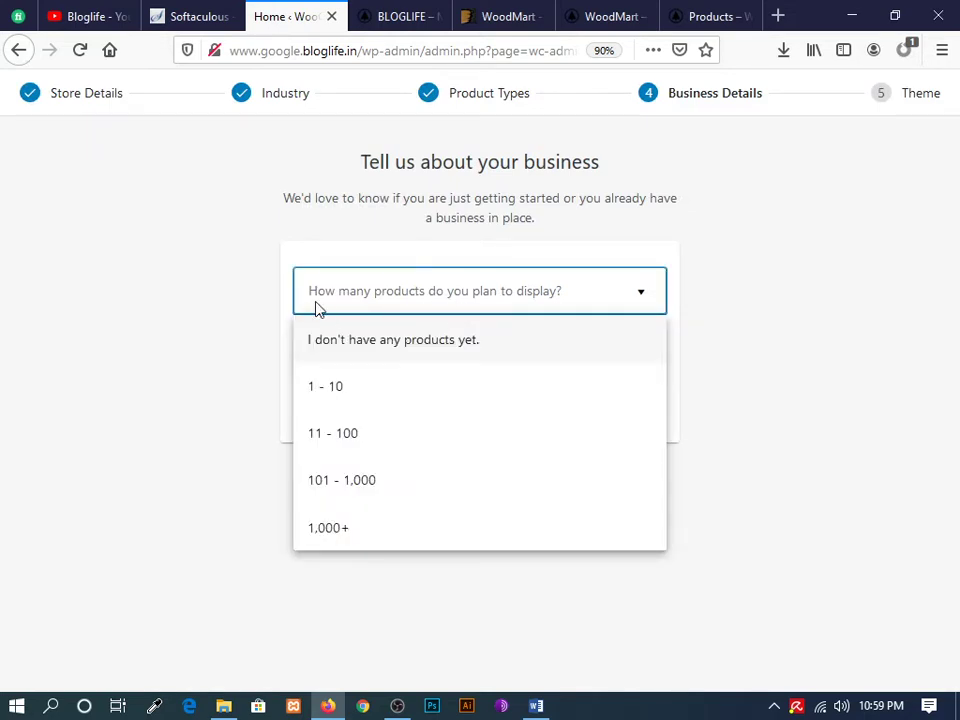
pyautogui.click(382, 341)
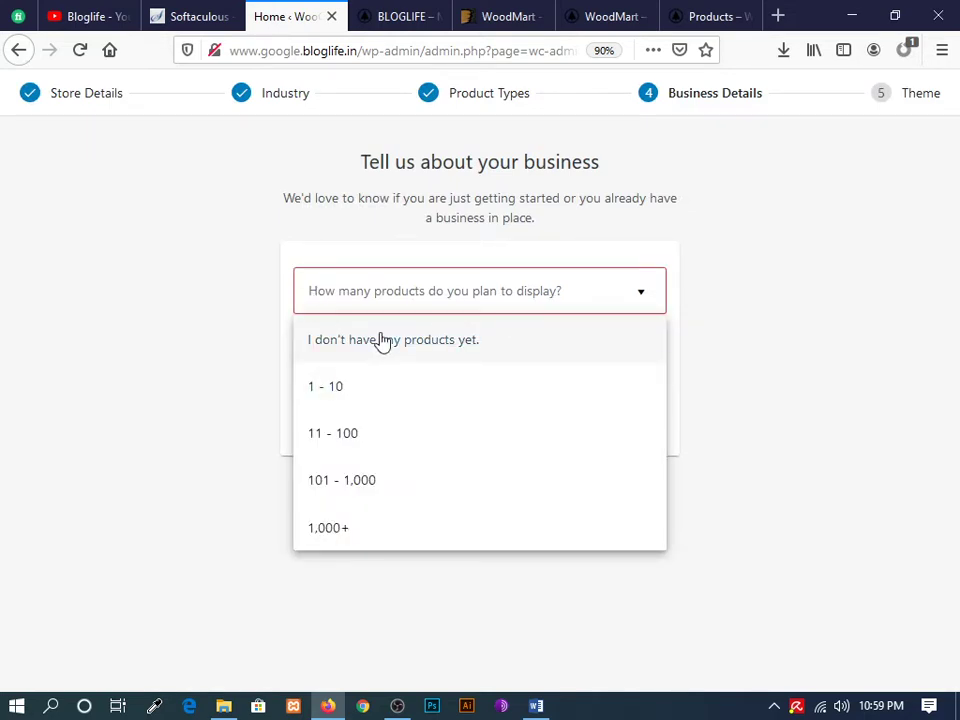
pyautogui.click(382, 341)
pyautogui.click(380, 374)
pyautogui.click(360, 397)
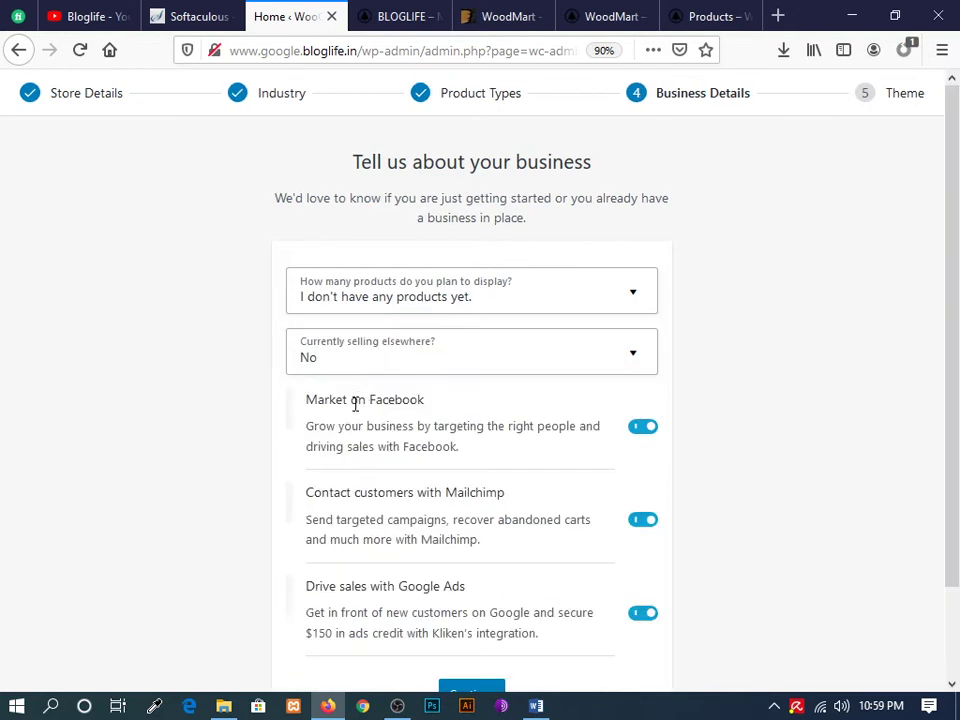
# - Turn off the Facebook, Mailchimp and Google Ads extensions and continue to the theme selection
pyautogui.scroll(-3, 820, 385)
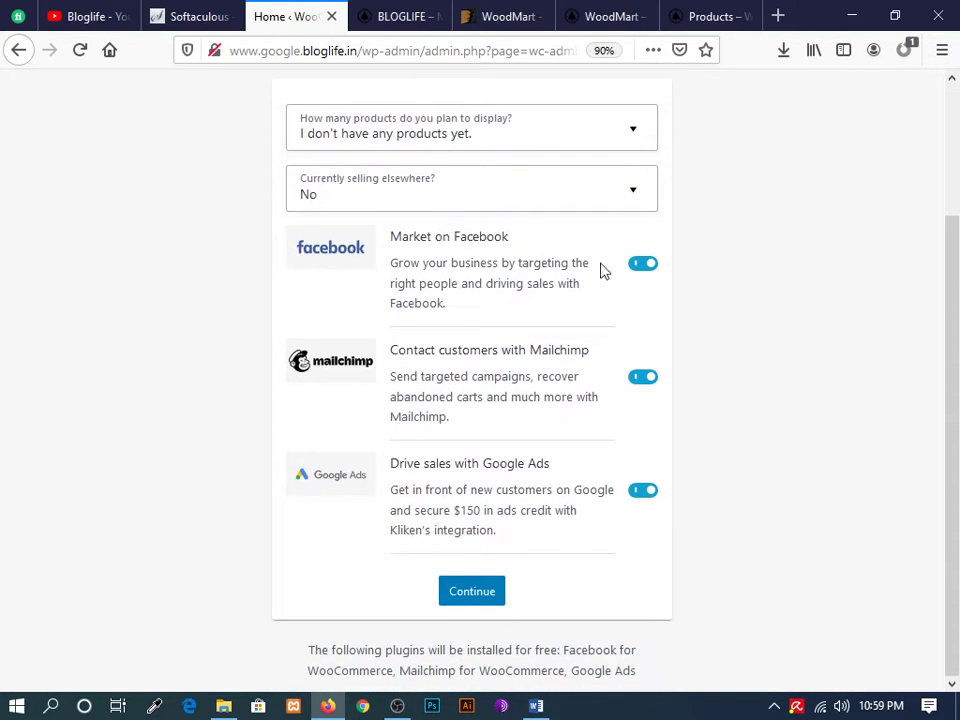
pyautogui.click(641, 264)
pyautogui.click(642, 395)
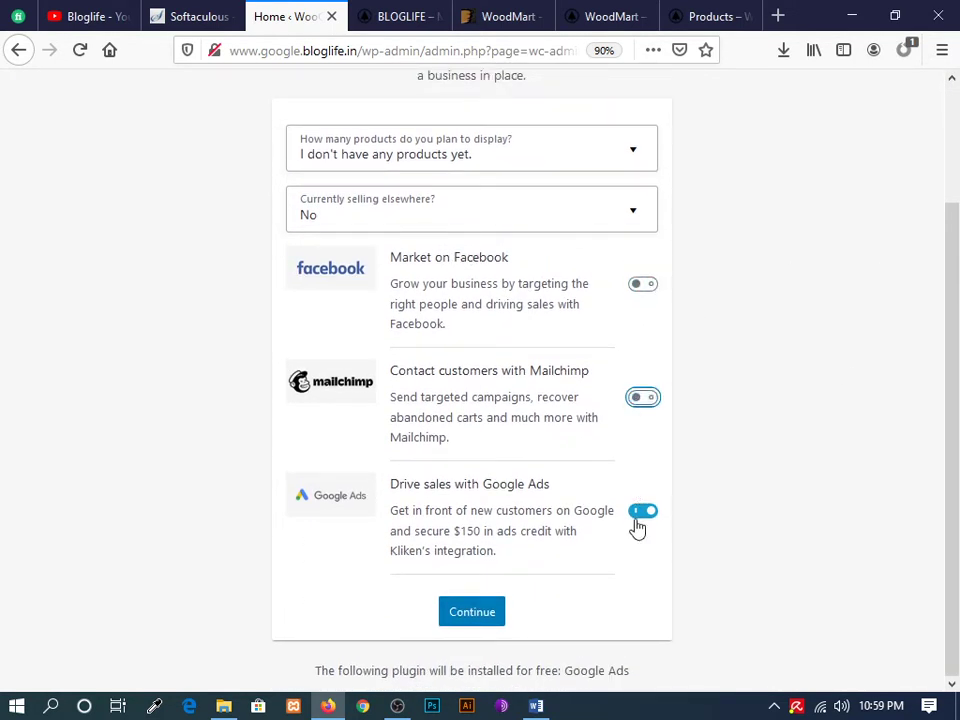
pyautogui.click(641, 512)
pyautogui.click(491, 643)
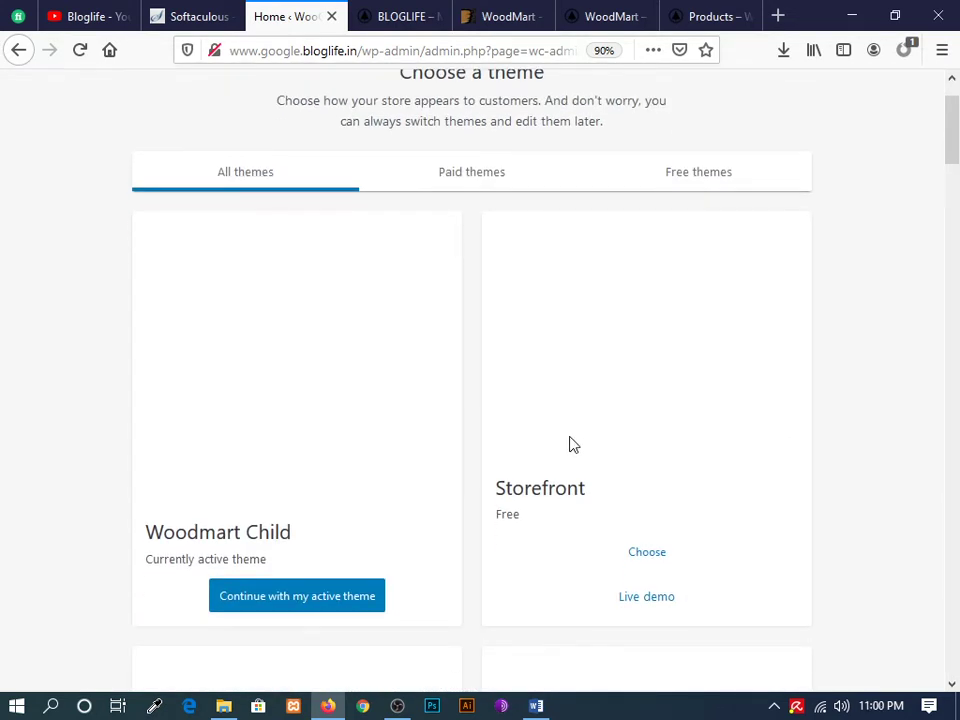
# - Keep Woodmart Child as the store theme and decline Jetpack and WooCommerce Services to finish the setup wizard
pyautogui.click(333, 598)
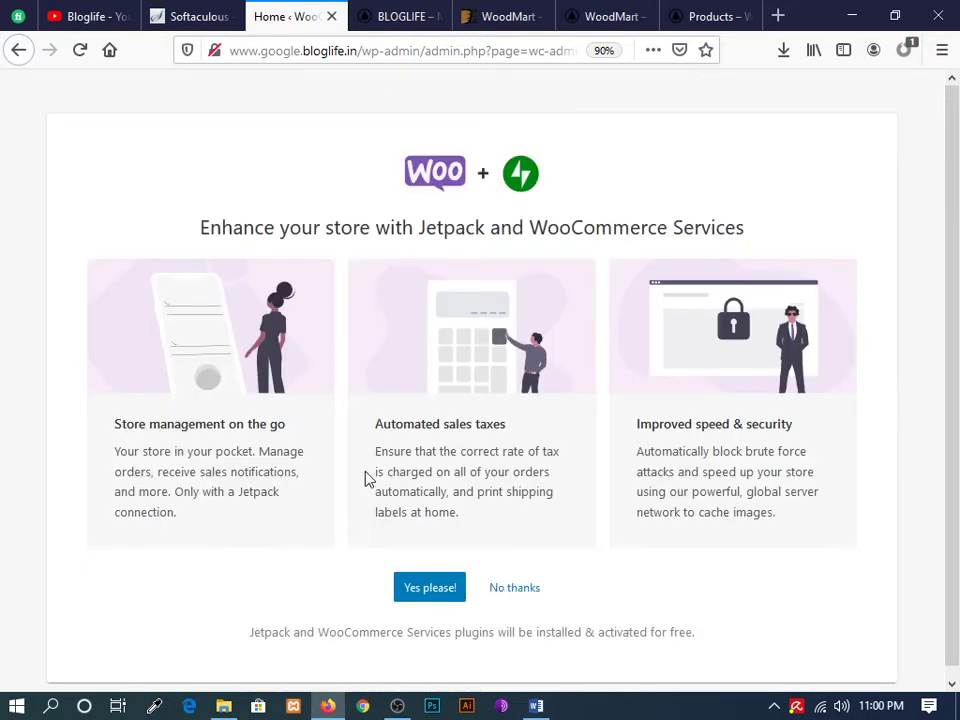
pyautogui.click(511, 593)
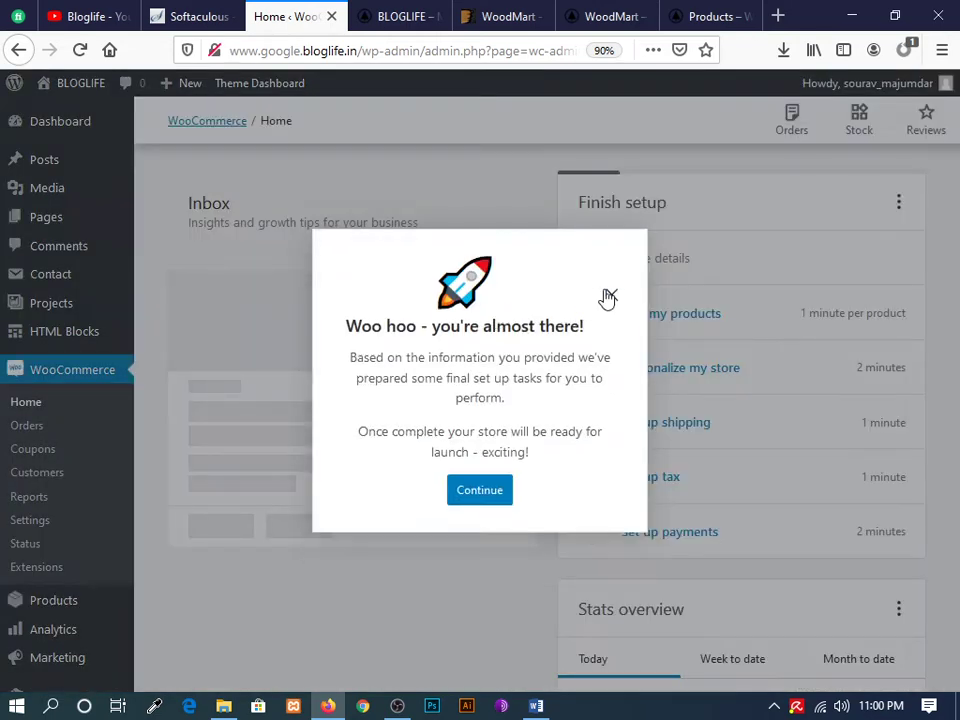
pyautogui.click(611, 289)
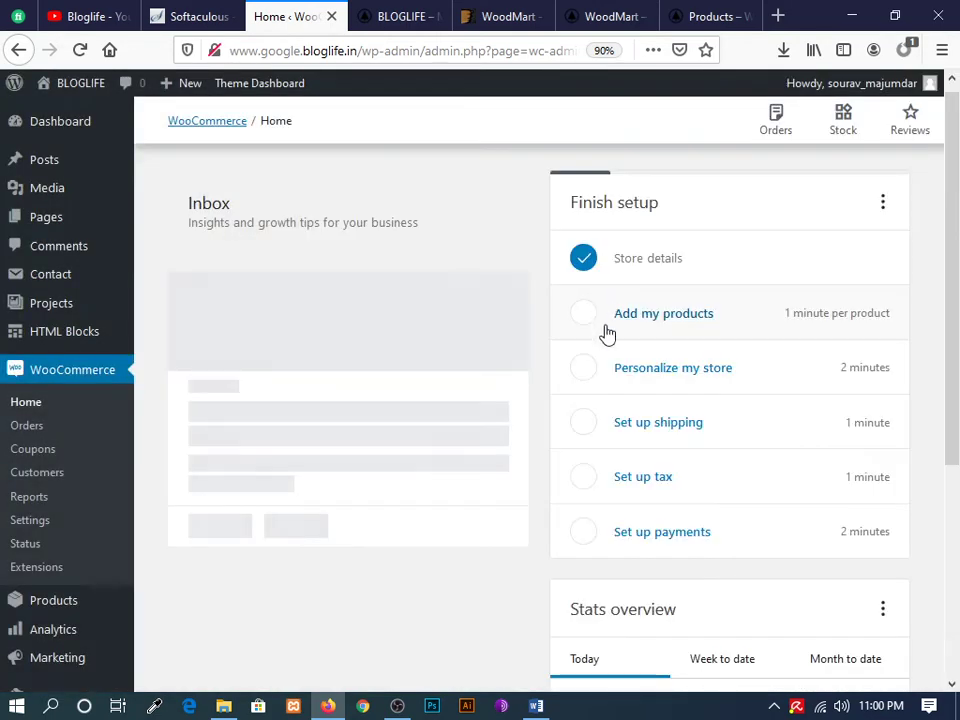
# - Review the inbox messages, remaining setup tasks and stats overview on the WooCommerce home page
pyautogui.scroll(-3, 692, 370)
pyautogui.scroll(3, 702, 405)
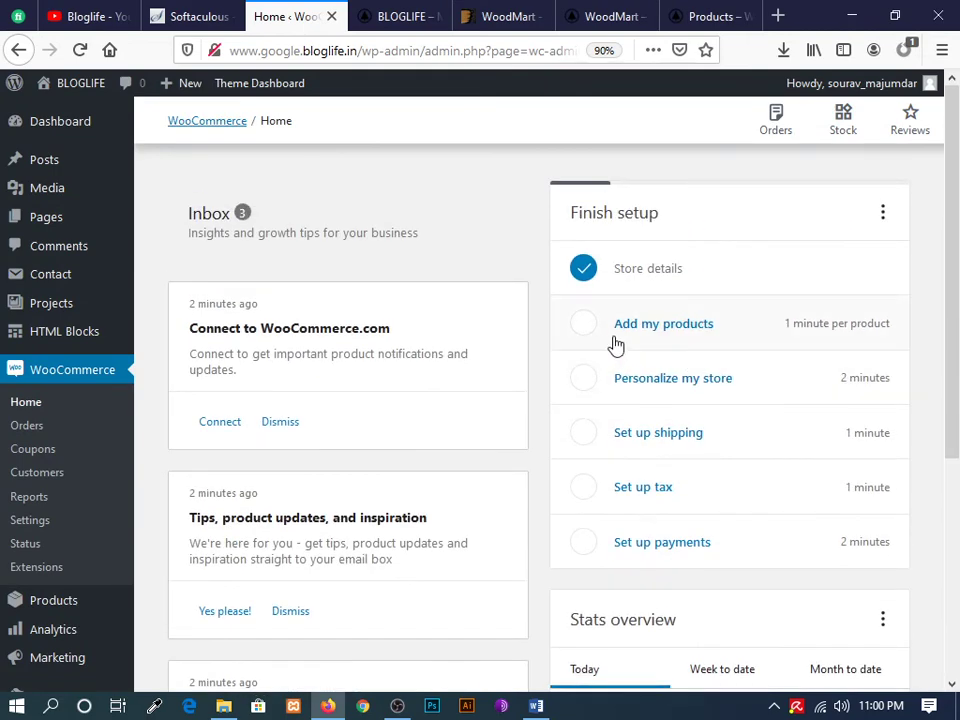
pyautogui.scroll(-3, 697, 412)
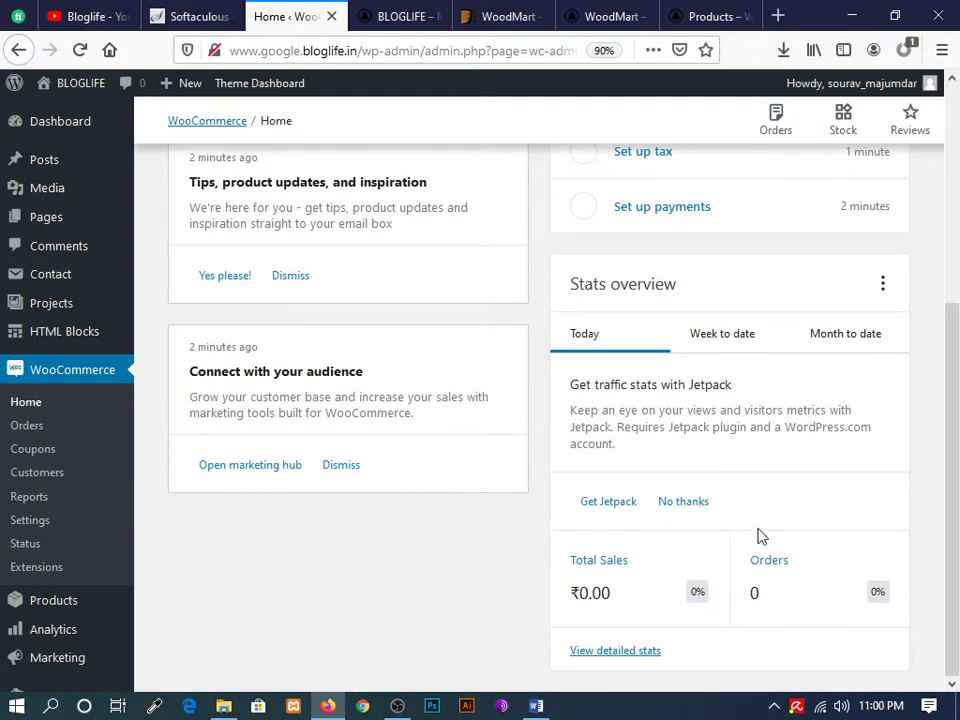
pyautogui.scroll(3, 521, 461)
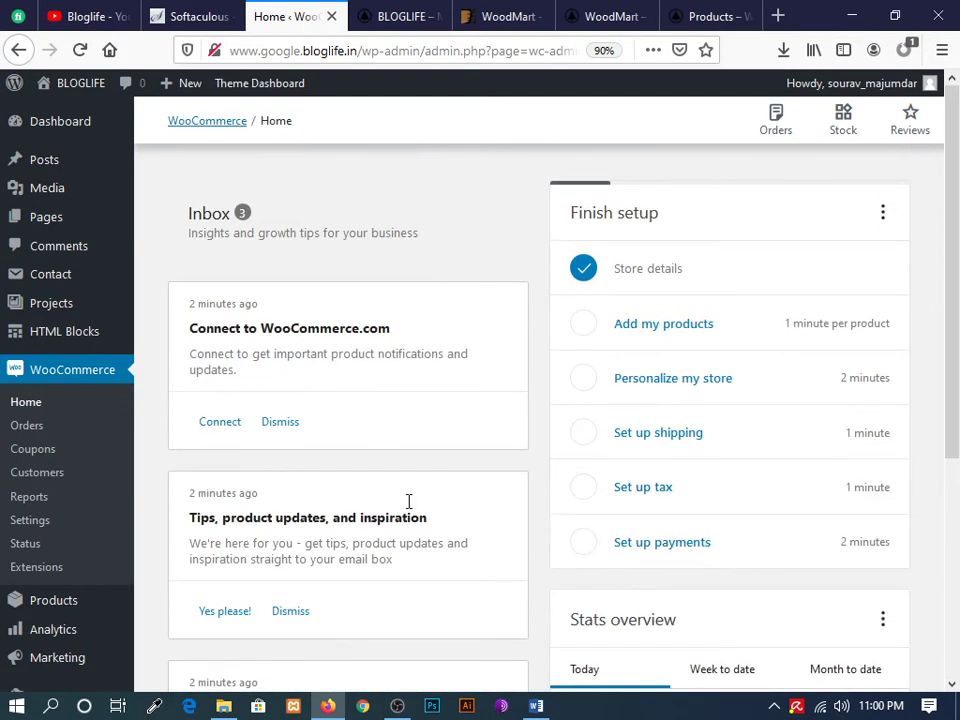
pyautogui.moveTo(190, 328); pyautogui.dragTo(396, 345)
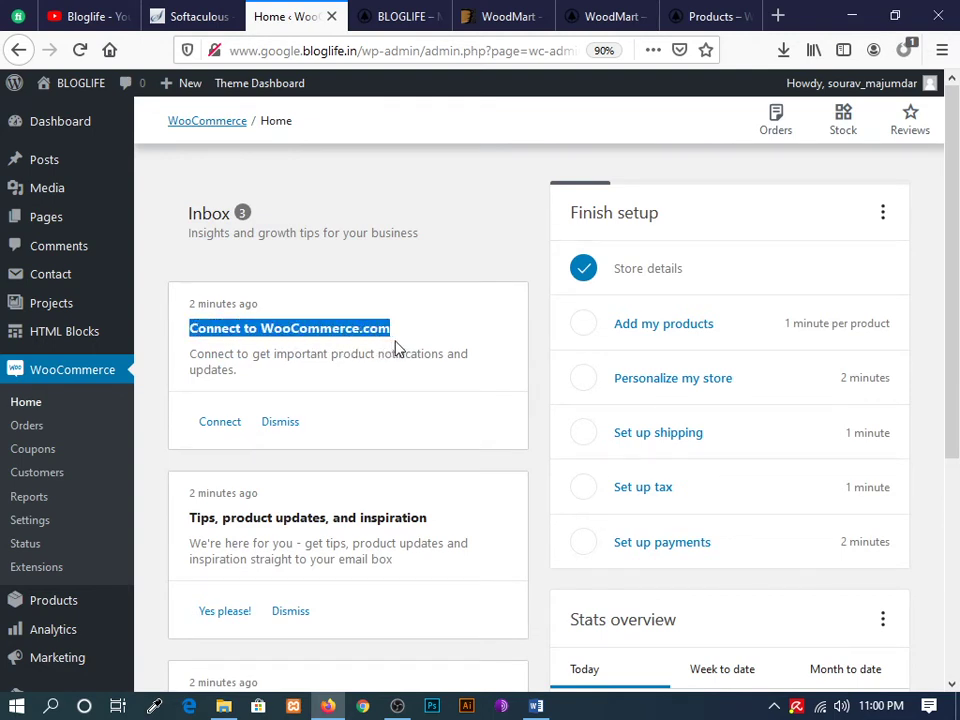
pyautogui.click(351, 262)
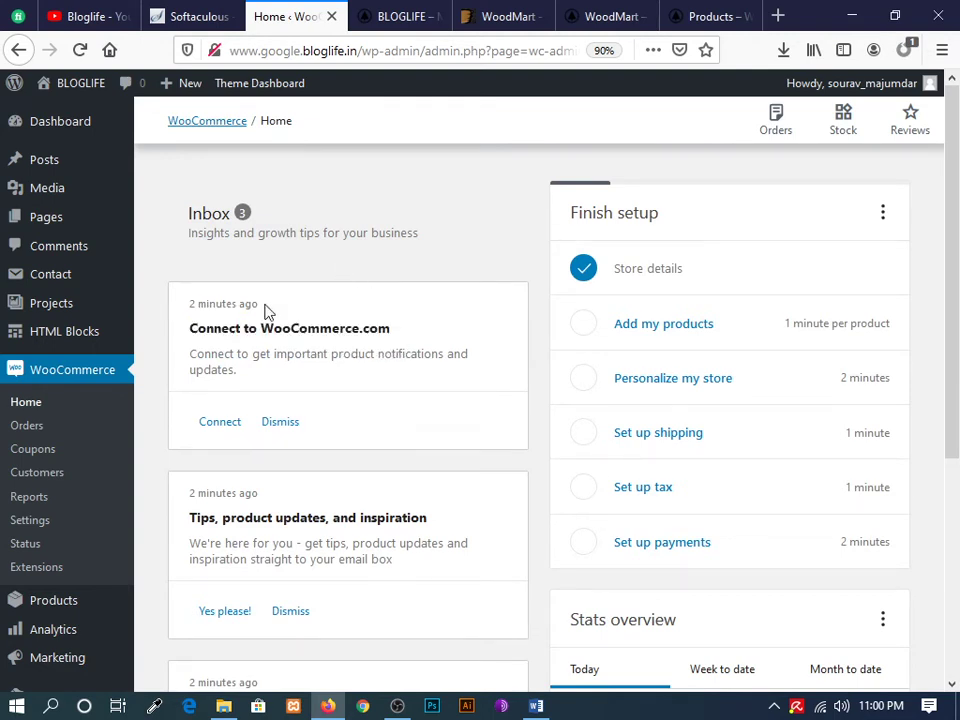
# - Leave the WooCommerce home page and open the WoodMart theme's base import page
pyautogui.click(41, 125)
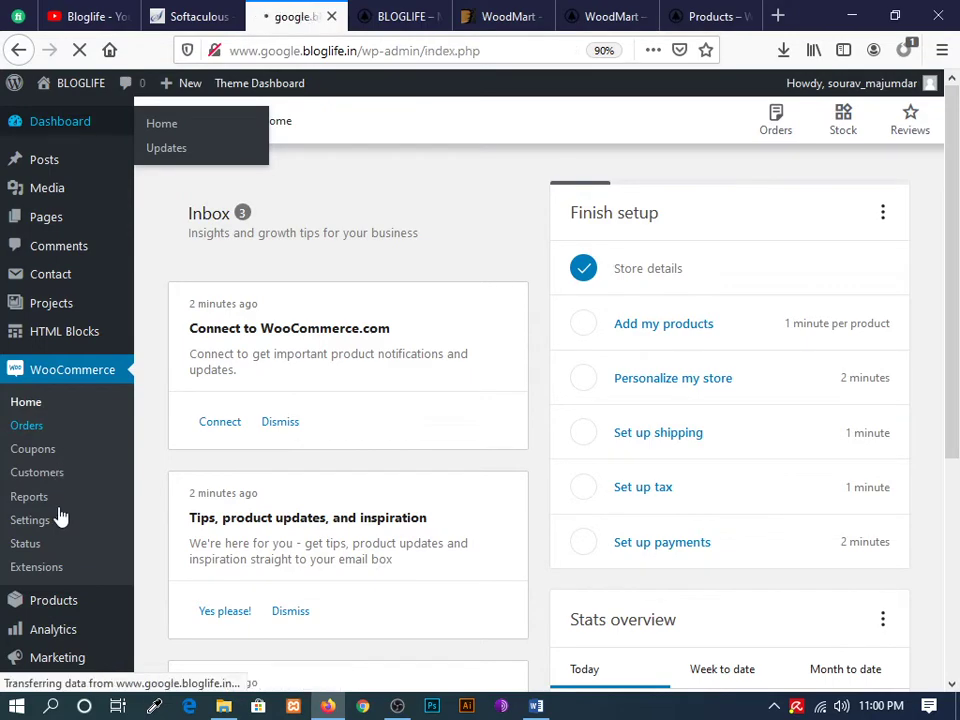
pyautogui.scroll(-3, 64, 600)
pyautogui.scroll(3, 217, 558)
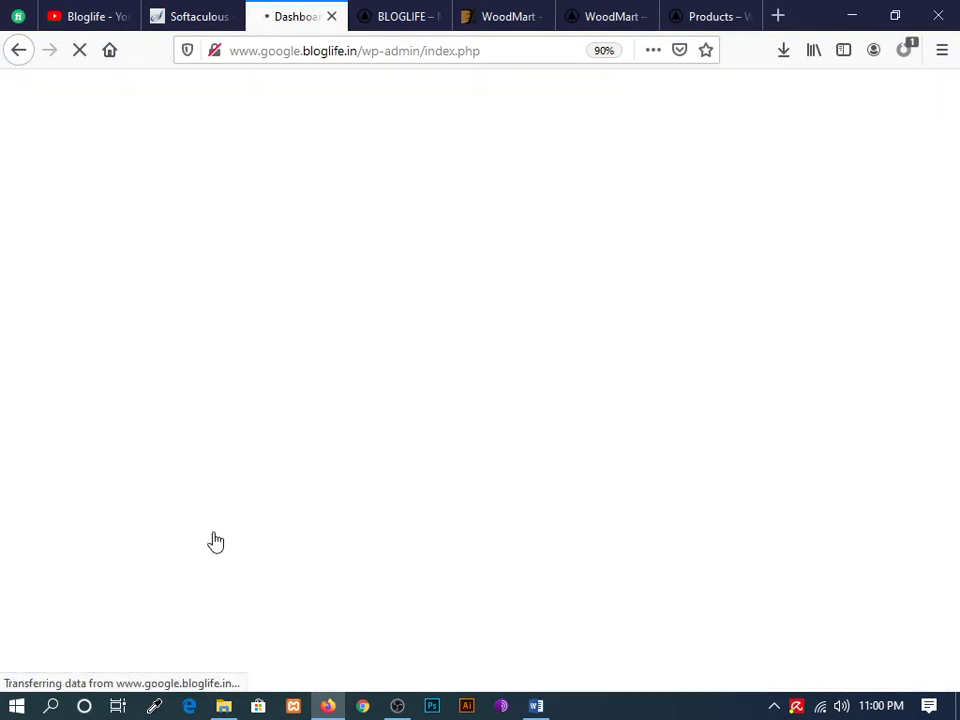
pyautogui.scroll(-5, 79, 274)
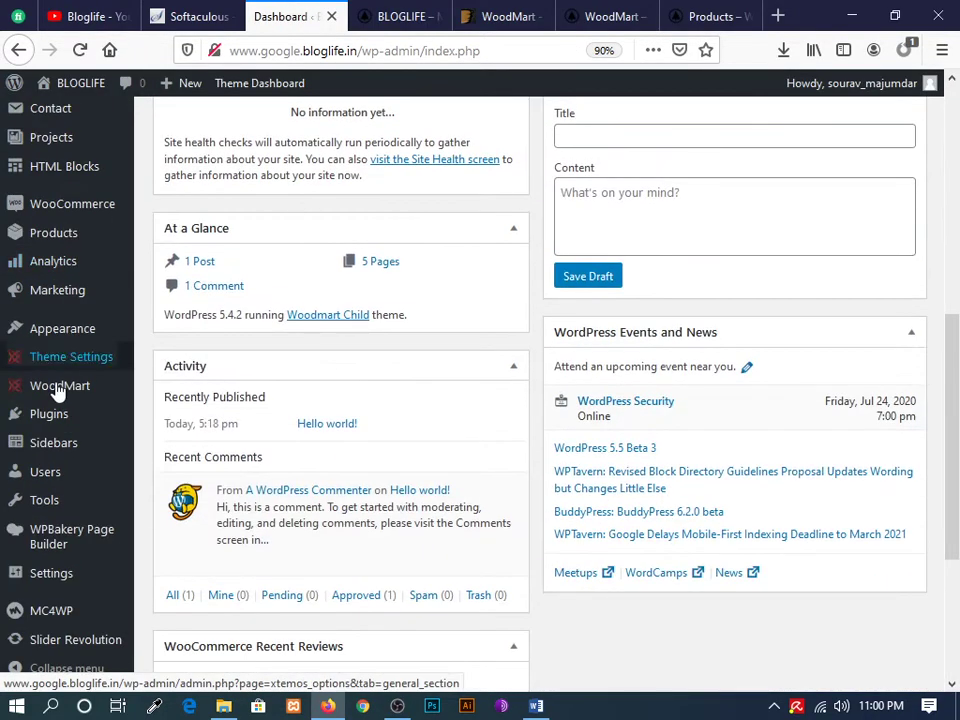
pyautogui.moveTo(57, 393)
pyautogui.click(395, 16)
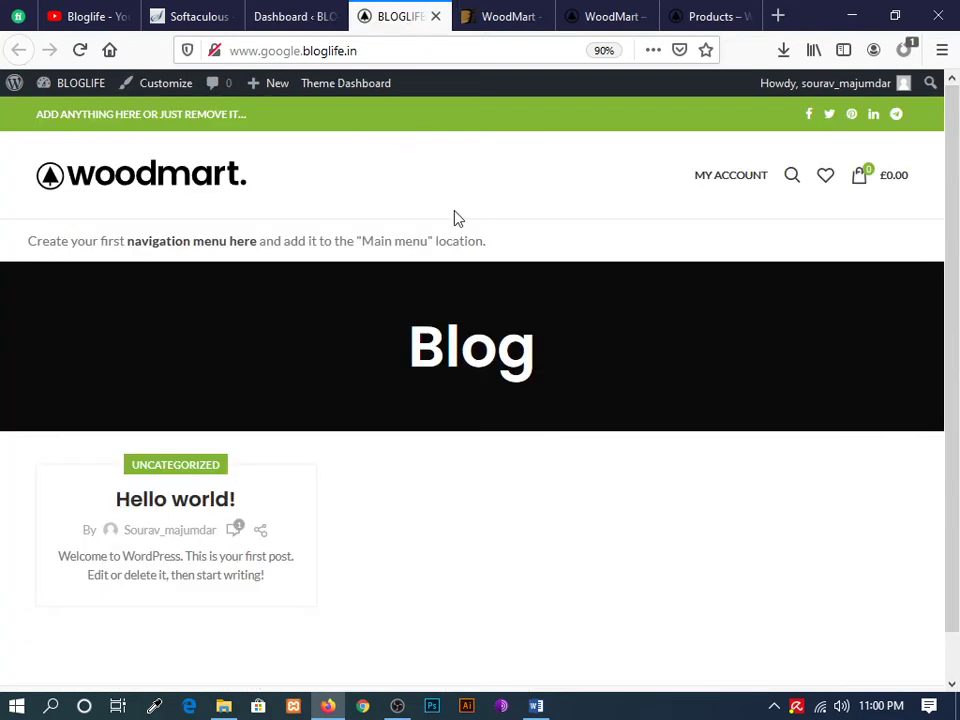
pyautogui.click(276, 22)
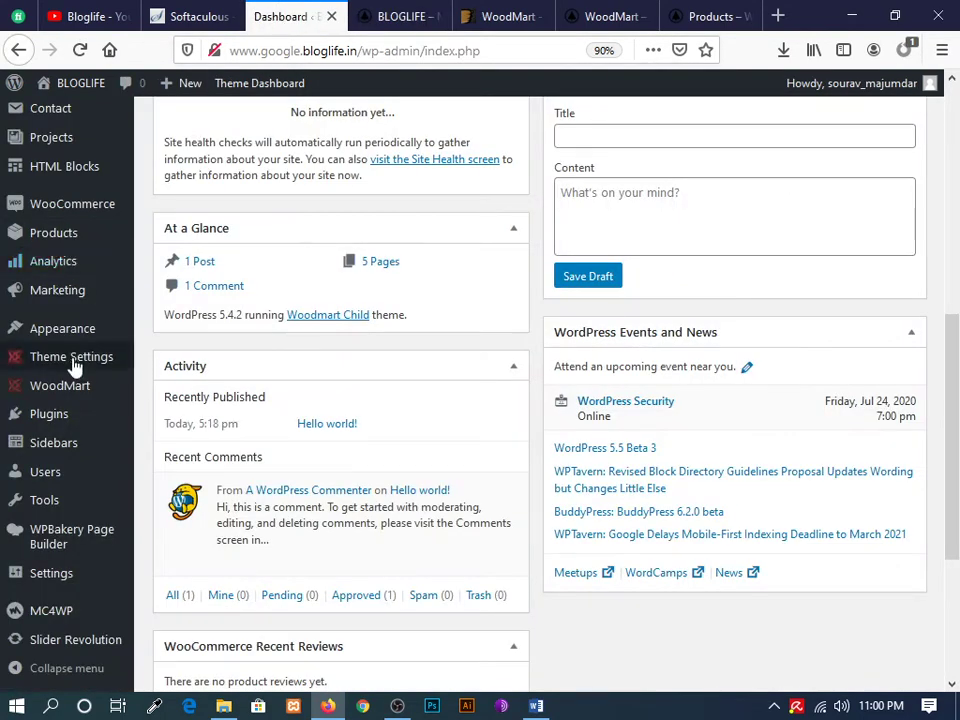
pyautogui.moveTo(92, 342)
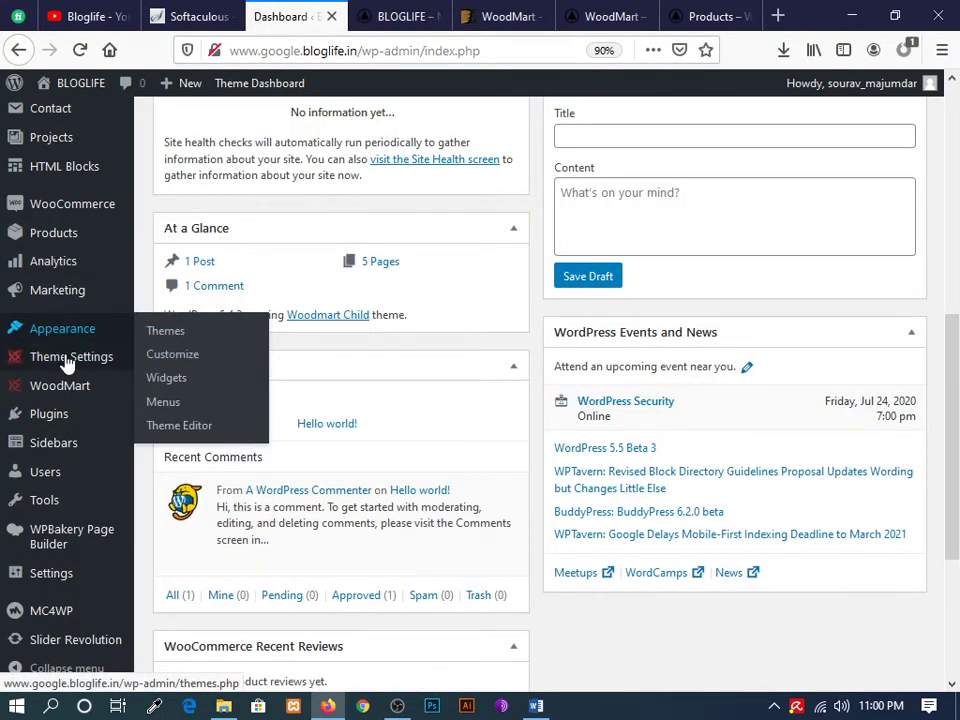
pyautogui.moveTo(90, 388)
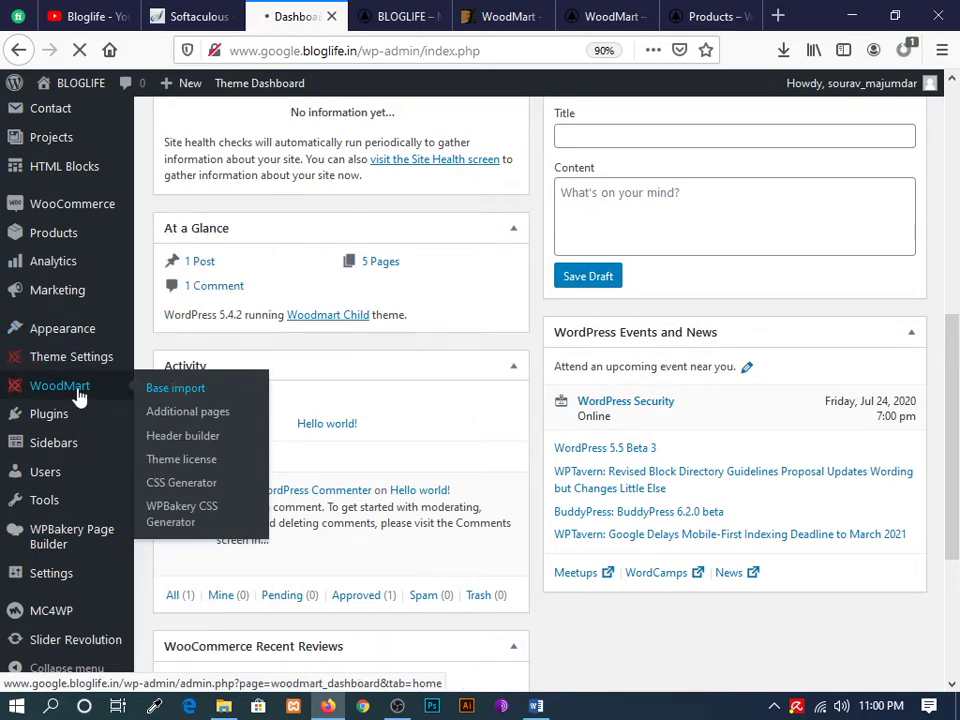
pyautogui.click(147, 390)
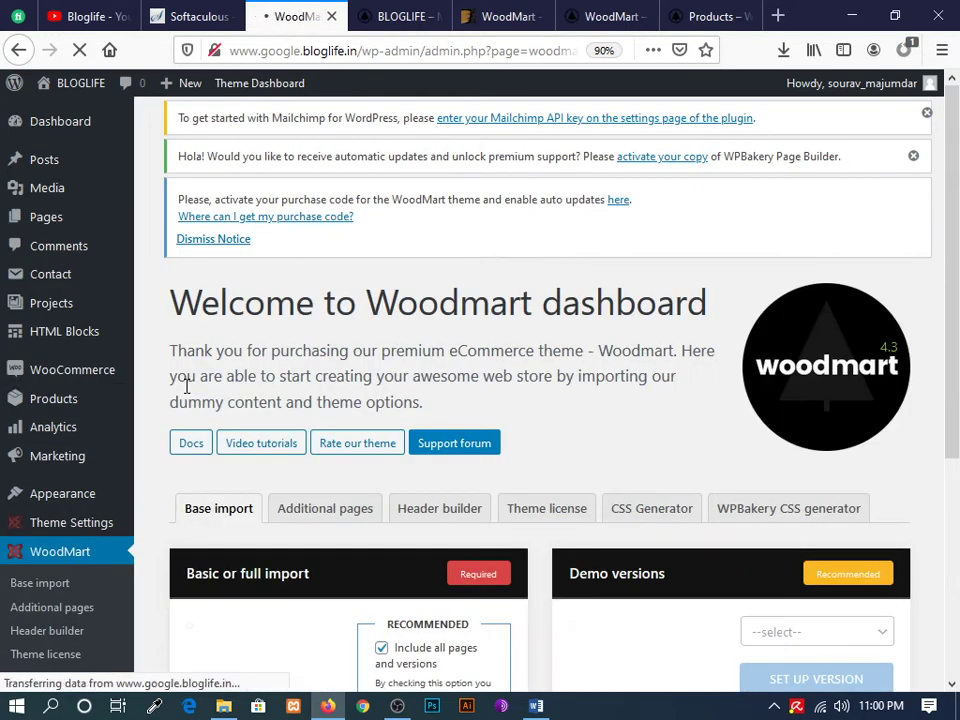
# - Exclude all additional pages and versions from the basic import and start importing the base data
pyautogui.scroll(-5, 400, 424)
pyautogui.scroll(3, 531, 428)
pyautogui.scroll(-2, 506, 439)
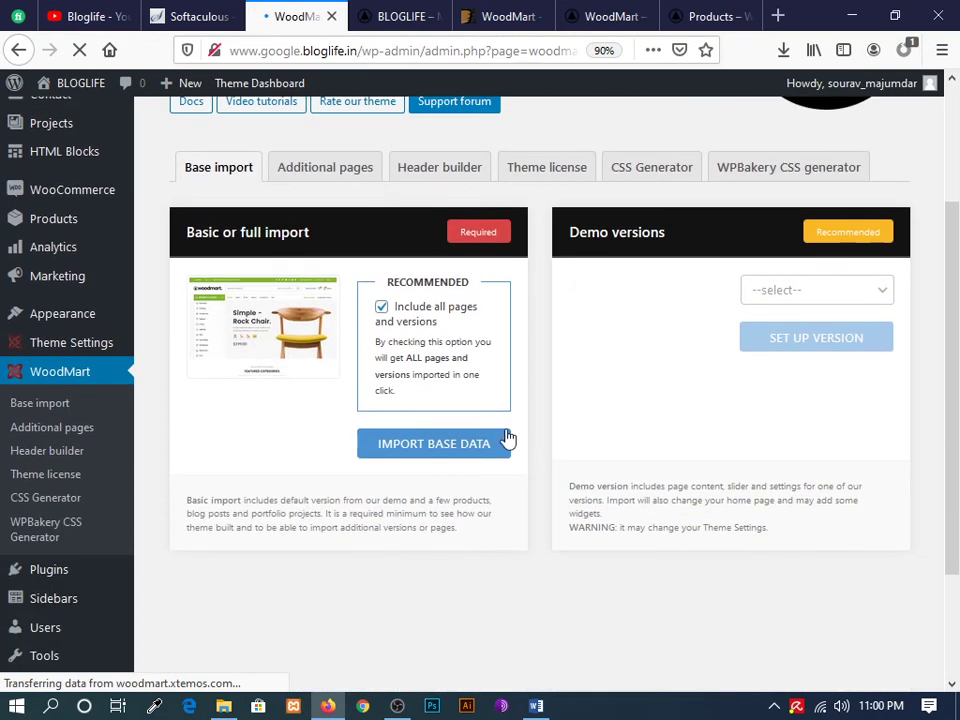
pyautogui.click(381, 312)
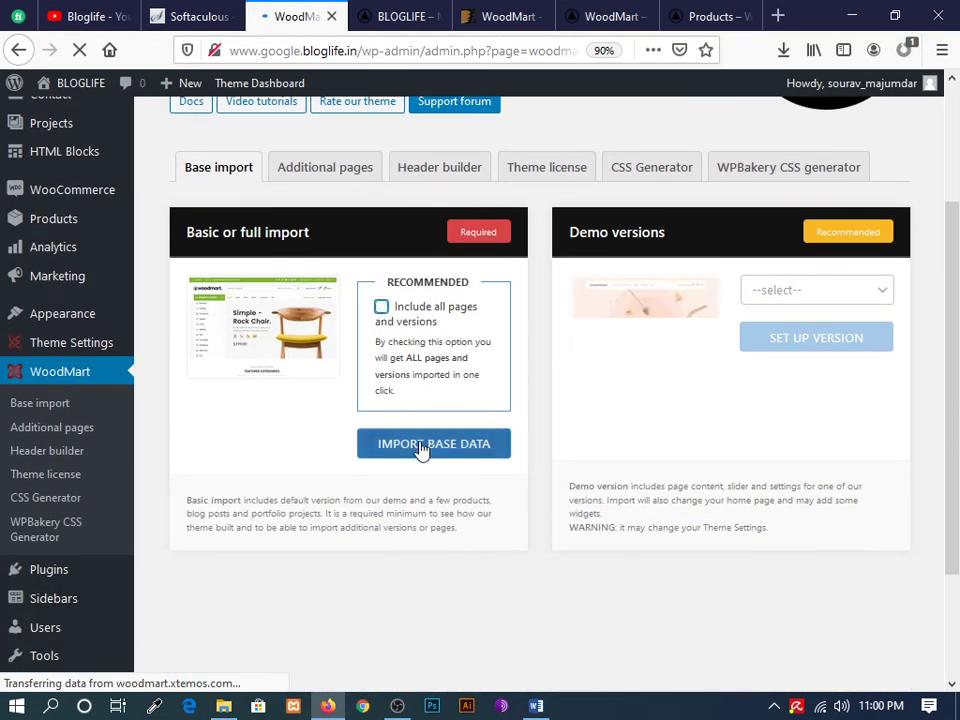
pyautogui.click(418, 446)
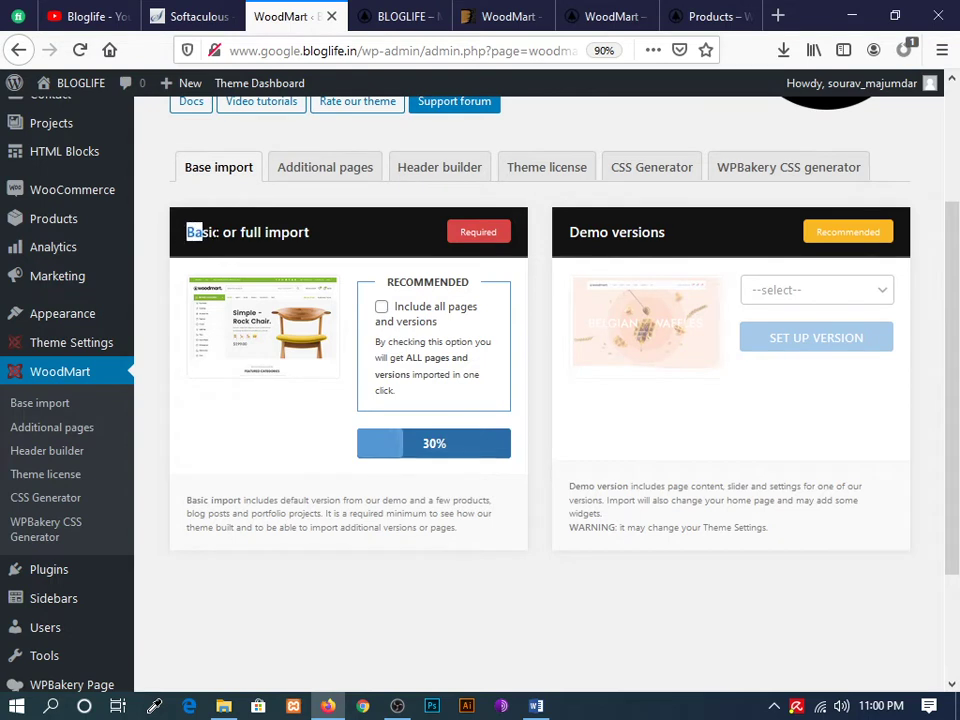
# - Monitor the progress of the base data import and check the site's front page while it runs
pyautogui.moveTo(187, 232); pyautogui.dragTo(300, 232)
pyautogui.click(427, 234)
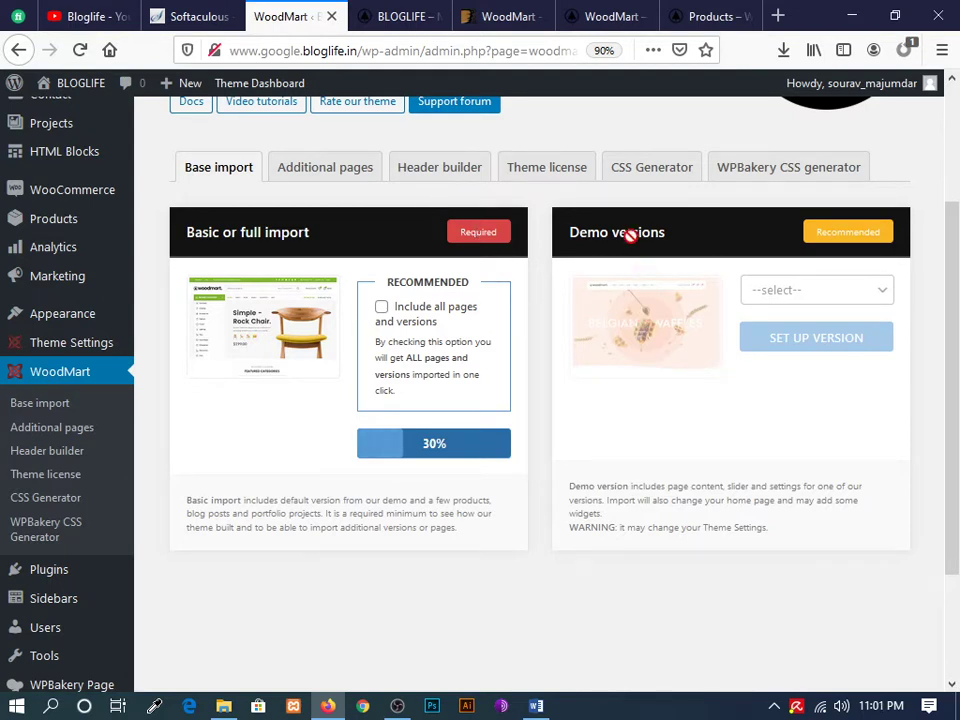
pyautogui.scroll(-3, 720, 560)
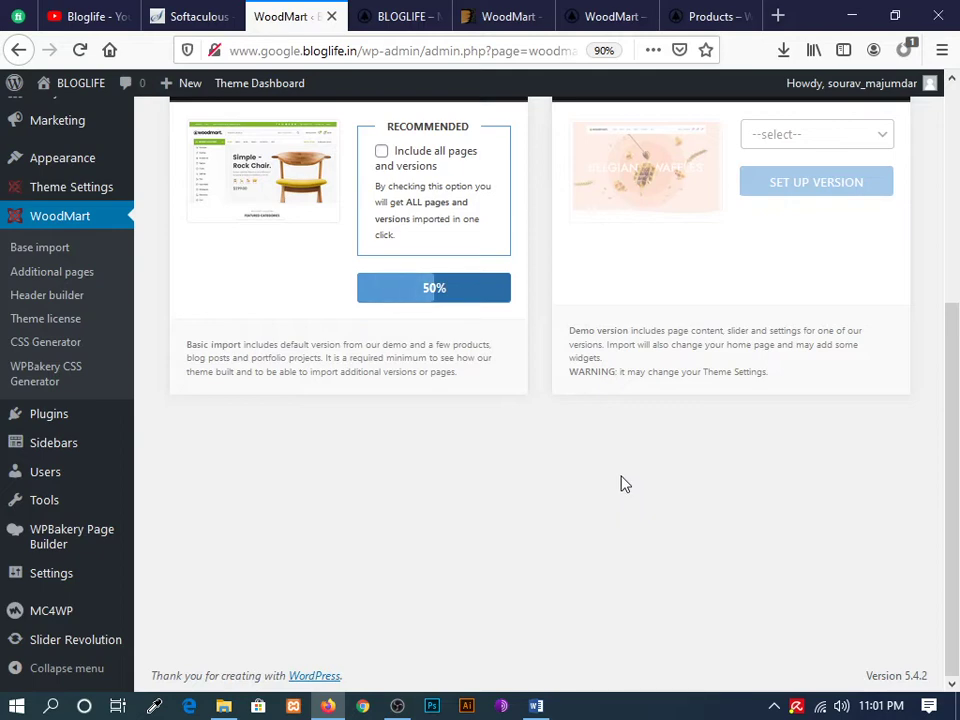
pyautogui.scroll(5, 546, 448)
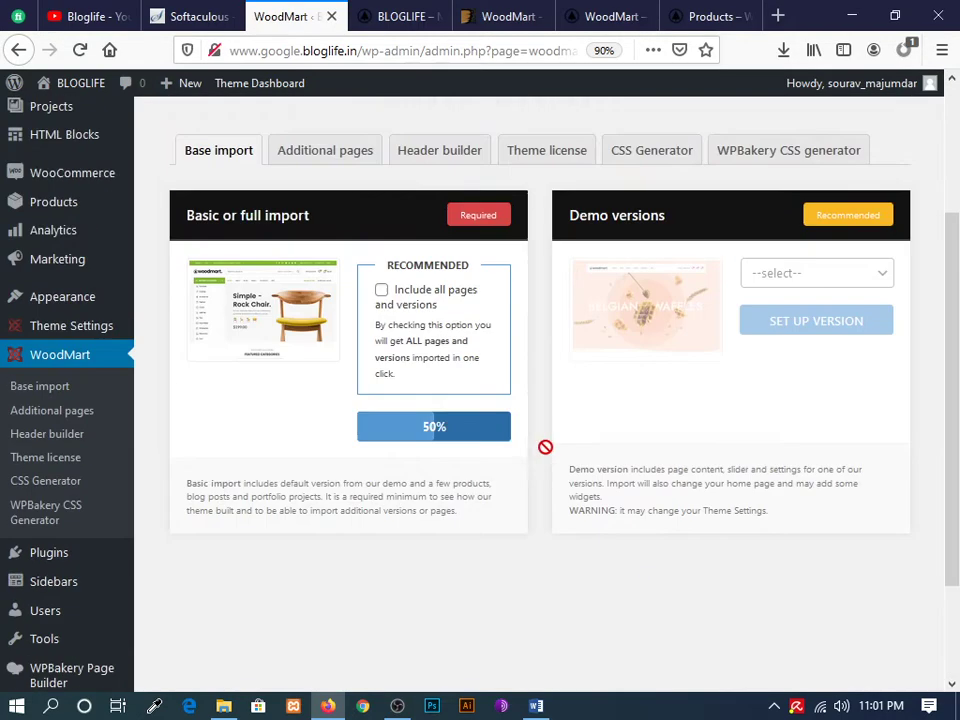
pyautogui.scroll(-5, 547, 452)
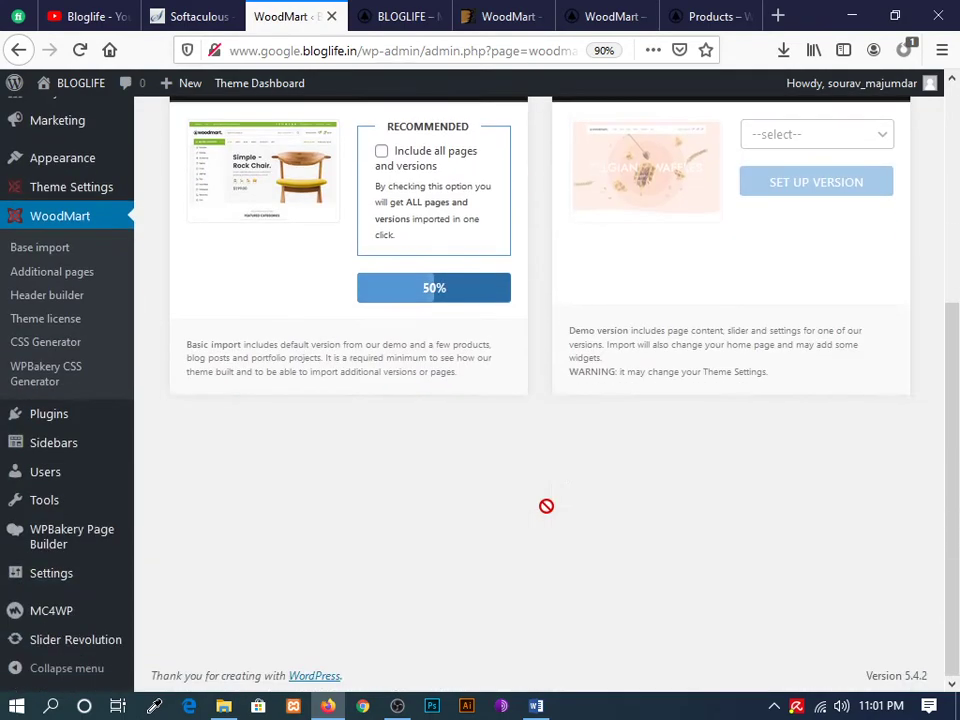
pyautogui.scroll(5, 546, 506)
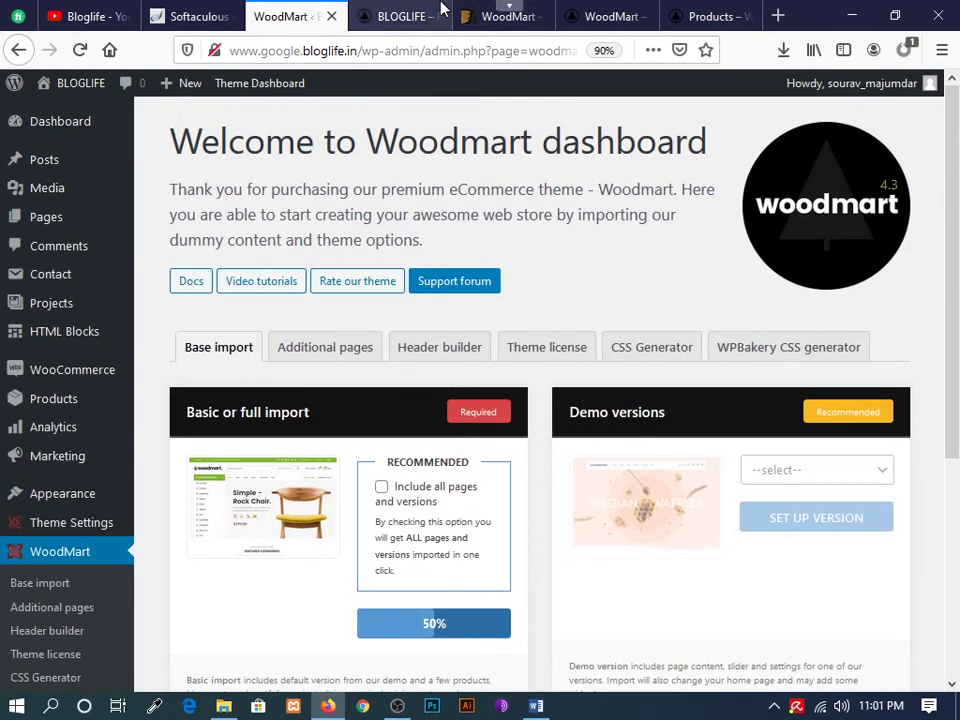
pyautogui.click(405, 12)
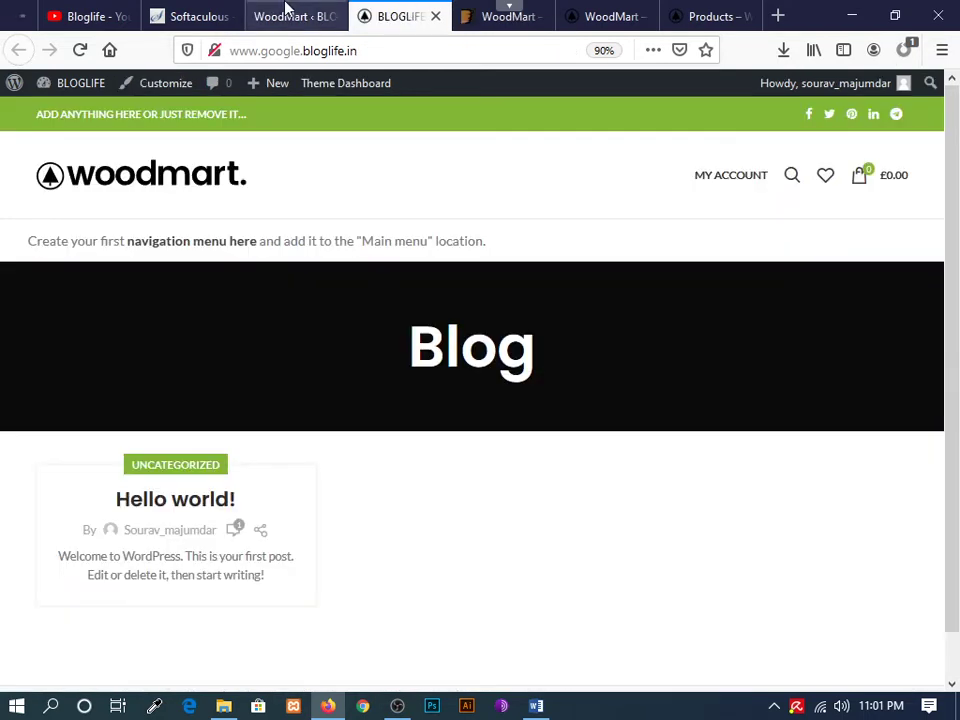
pyautogui.click(287, 12)
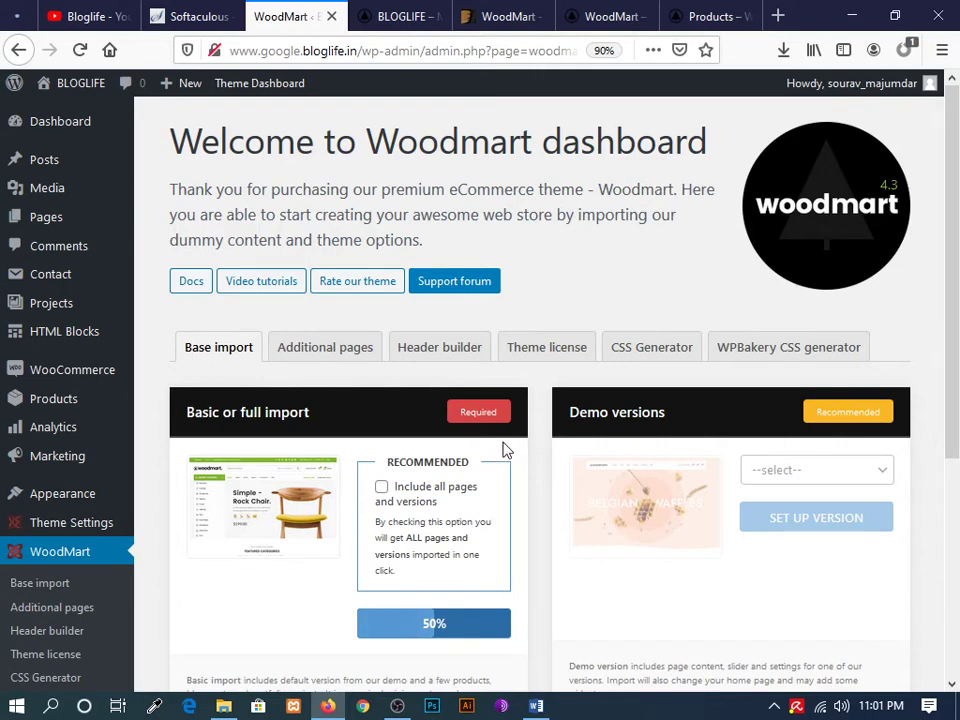
pyautogui.scroll(-5, 534, 448)
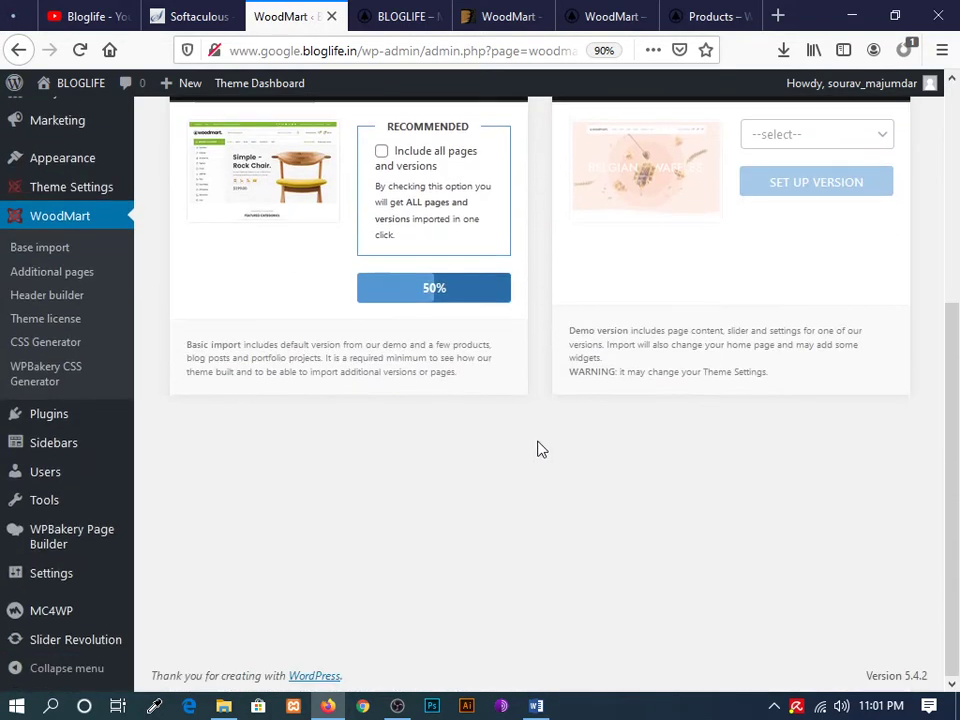
pyautogui.scroll(5, 535, 443)
pyautogui.scroll(-5, 530, 440)
pyautogui.scroll(5, 495, 310)
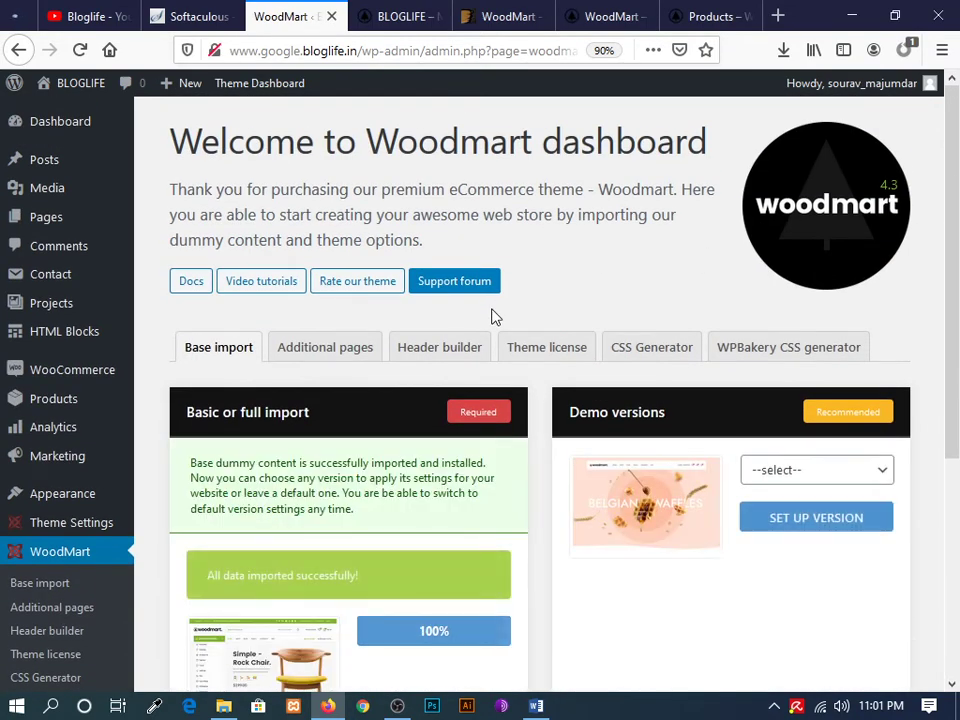
# - Reload the site's front page to load the imported WoodMart demo content
pyautogui.scroll(-4, 491, 313)
pyautogui.scroll(1, 513, 119)
pyautogui.click(388, 17)
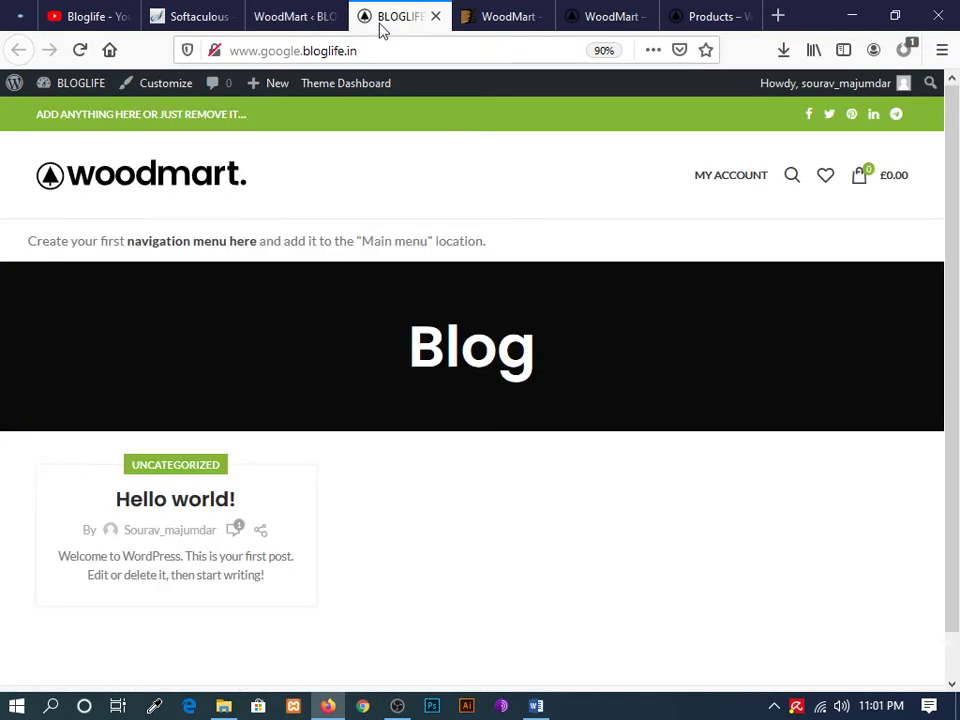
pyautogui.click(80, 50)
pyautogui.click(10, 17)
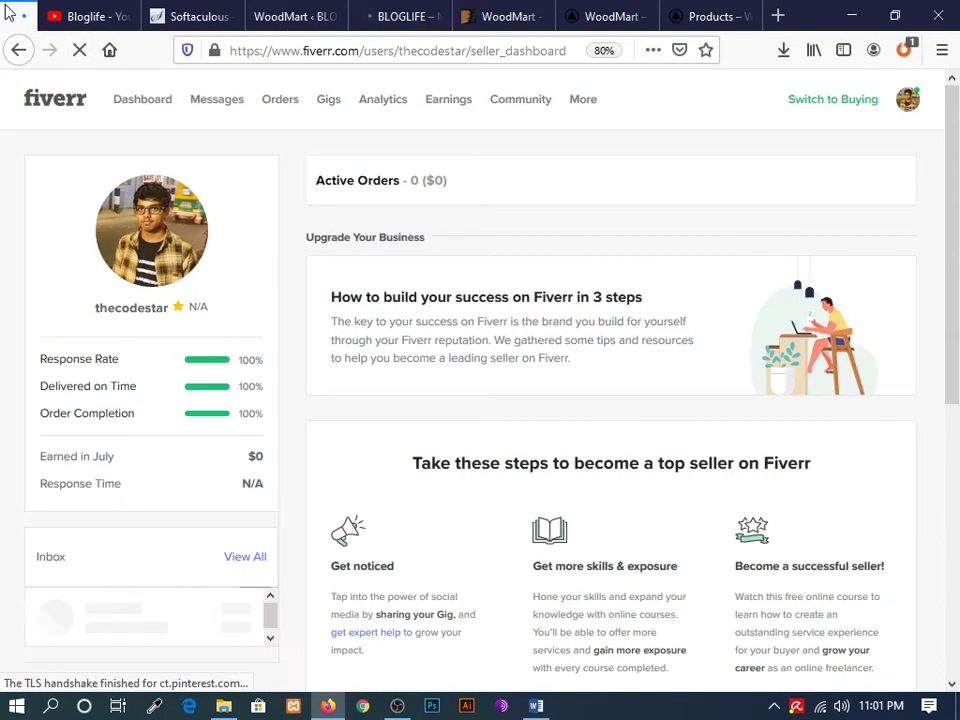
pyautogui.click(388, 18)
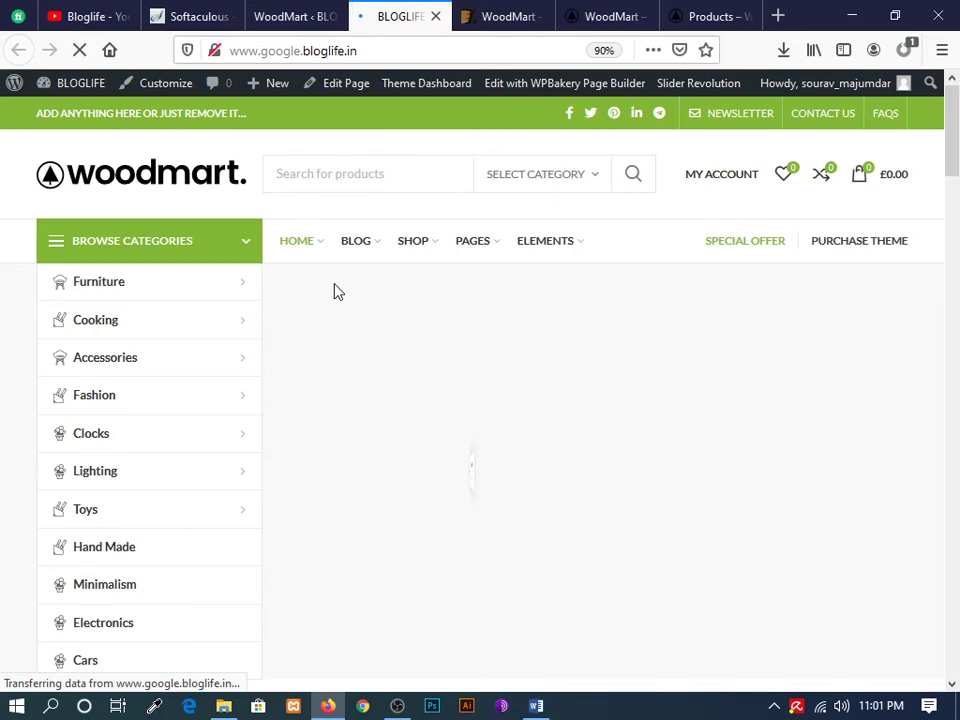
# - Examine the imported home page from its header down to the footer and return to its beginning
pyautogui.scroll(-5, 820, 298)
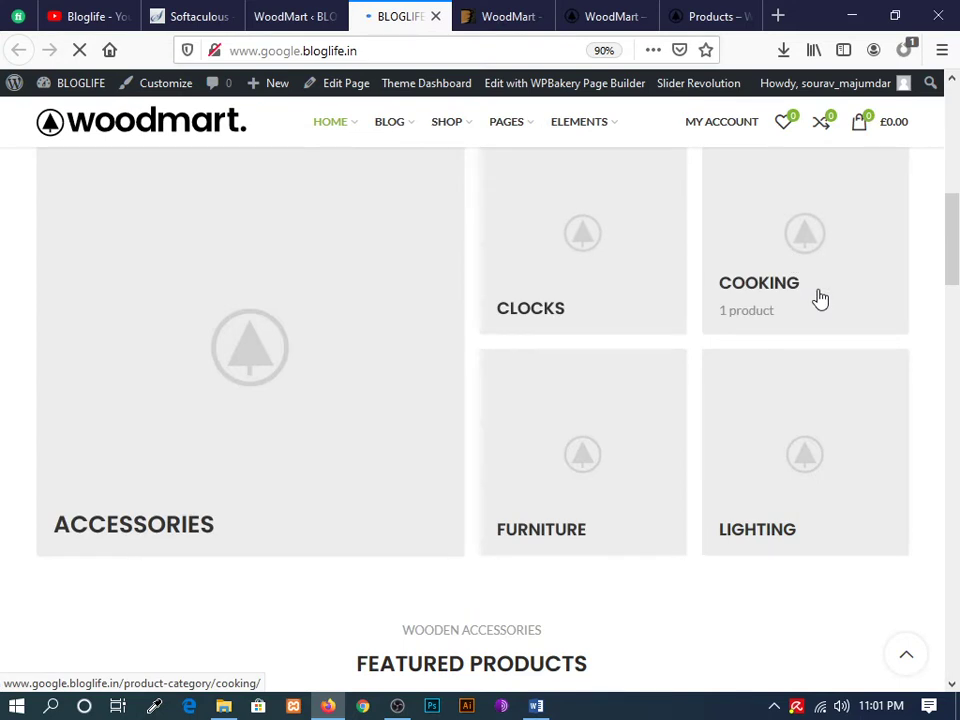
pyautogui.scroll(-10, 458, 418)
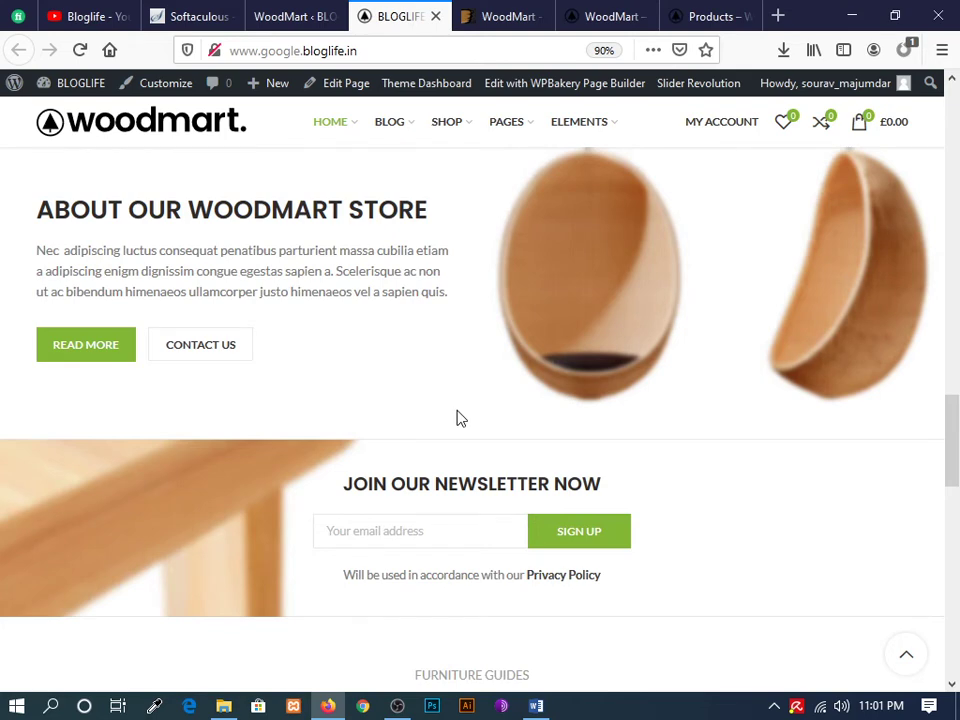
pyautogui.scroll(-10, 458, 418)
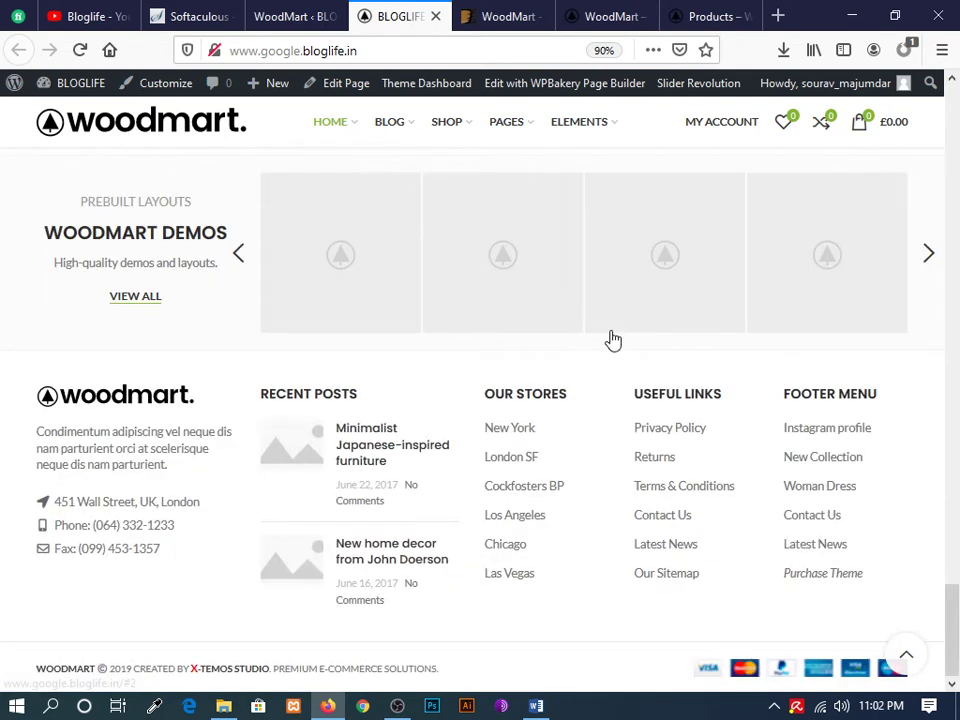
pyautogui.press('Home')
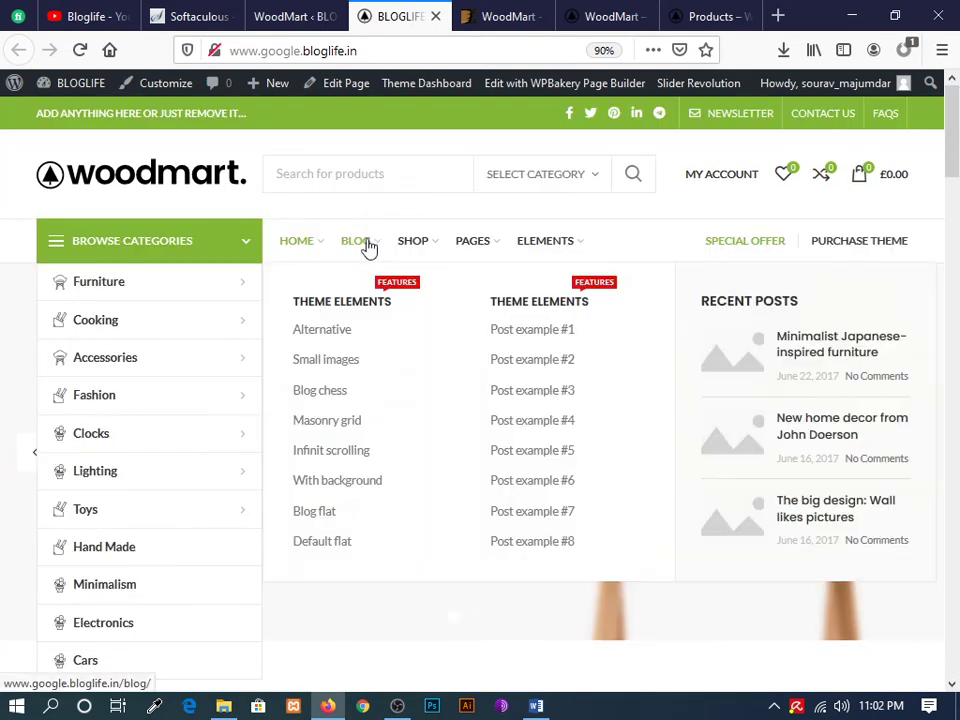
# - Examine the home page's navigation submenus, shopping cart panel, category grid and featured products
pyautogui.moveTo(448, 252)
pyautogui.moveTo(594, 244)
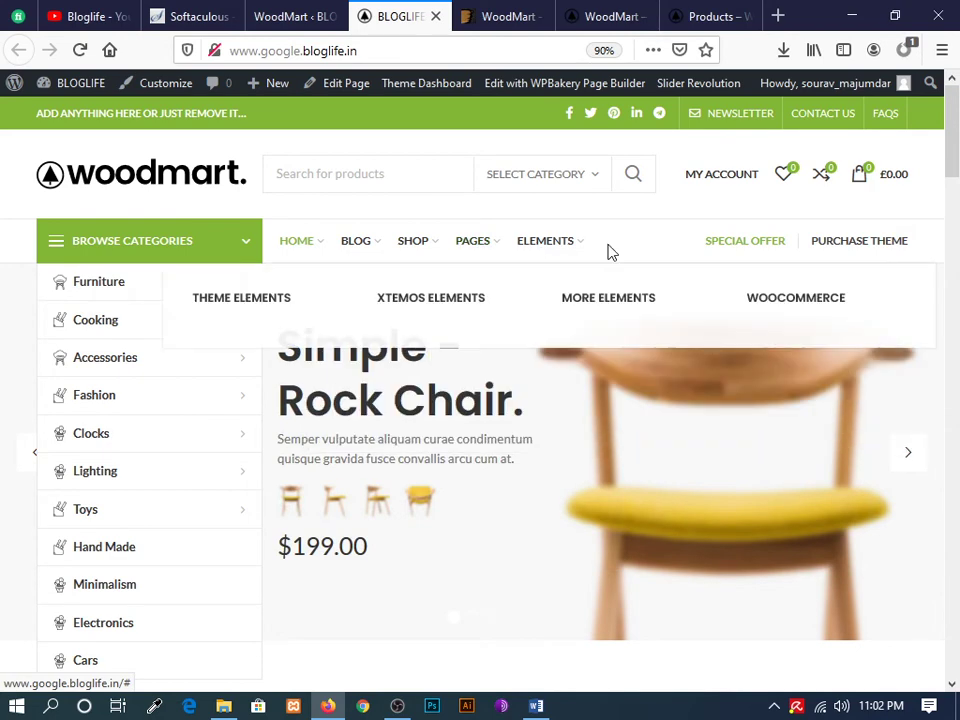
pyautogui.click(863, 183)
pyautogui.click(892, 146)
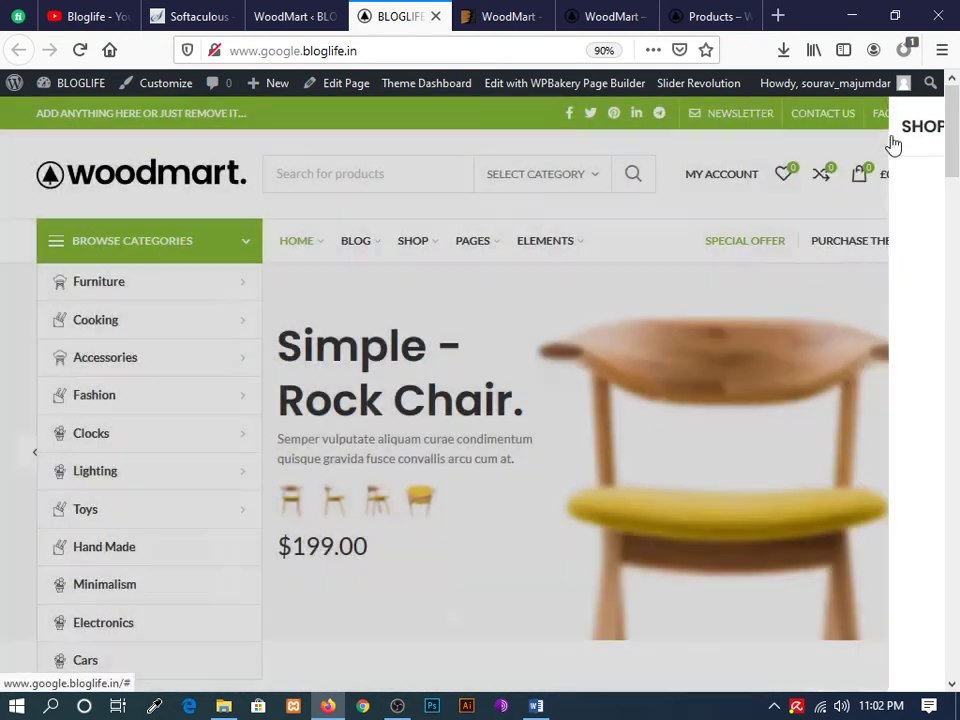
pyautogui.scroll(-8, 508, 441)
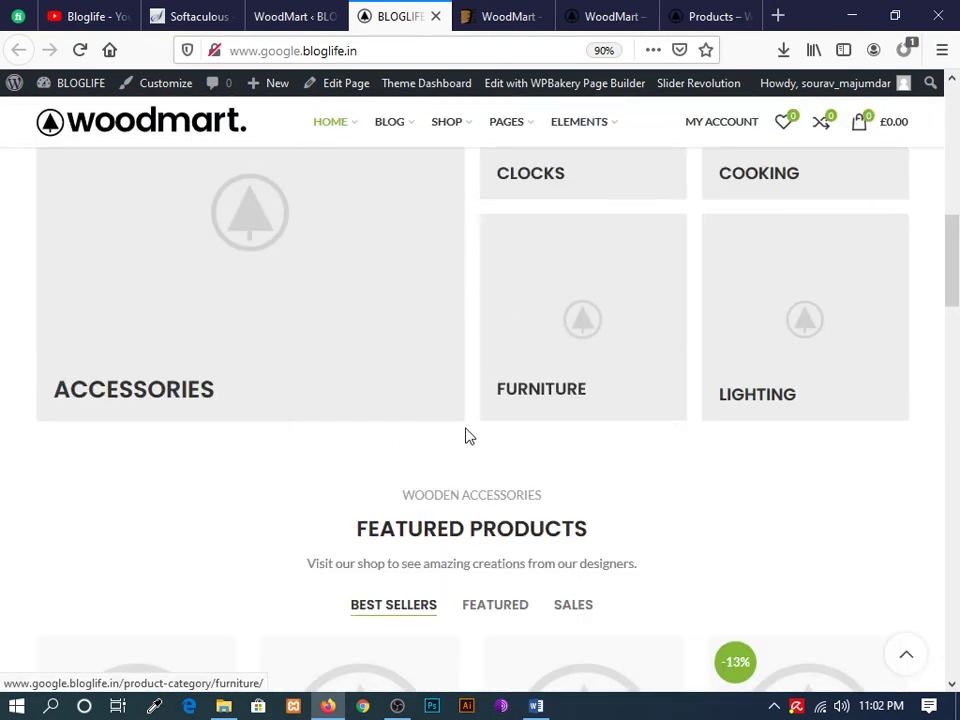
pyautogui.scroll(10, 516, 428)
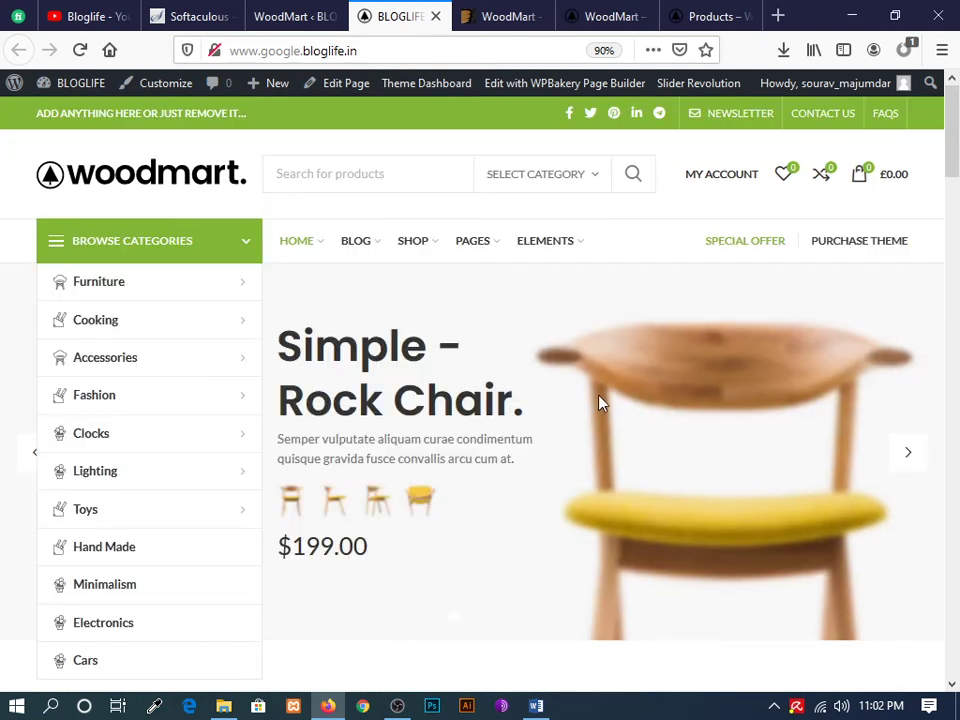
# - Preview the home page in responsive design mode at 360 × 640 and examine its mobile layout down to the featured products
pyautogui.rightClick(352, 201)
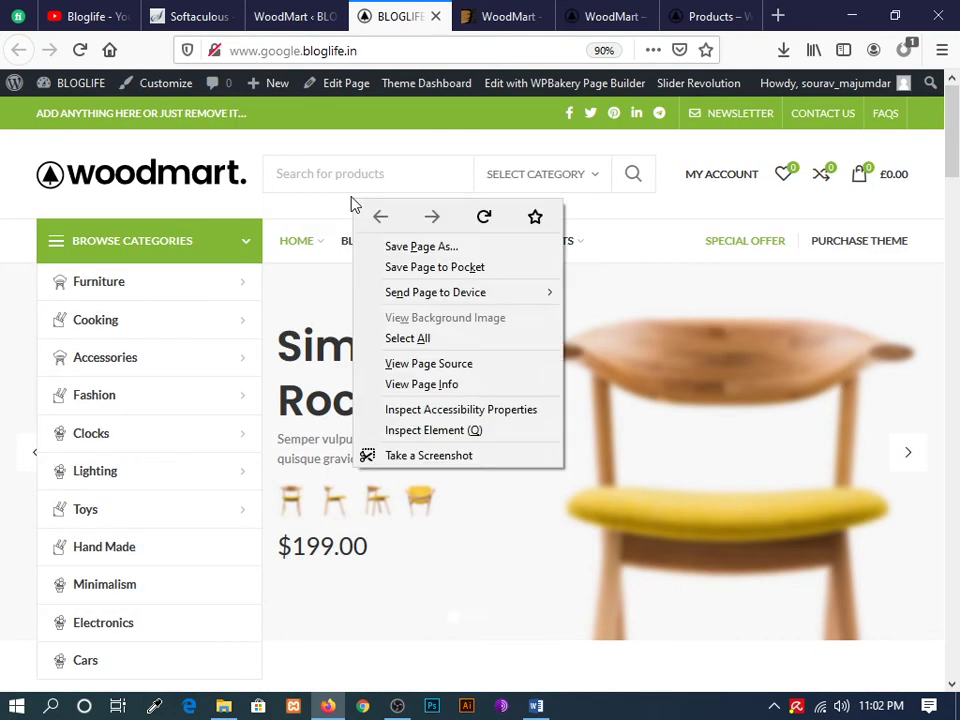
pyautogui.click(433, 440)
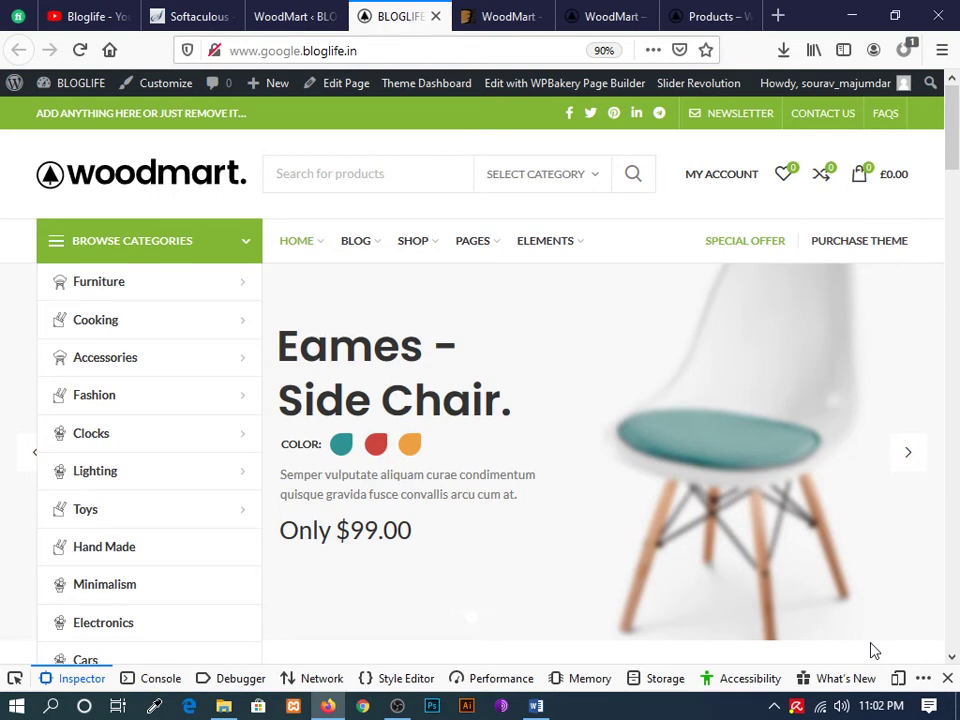
pyautogui.hotkey('ctrl', 'shift', 'm')
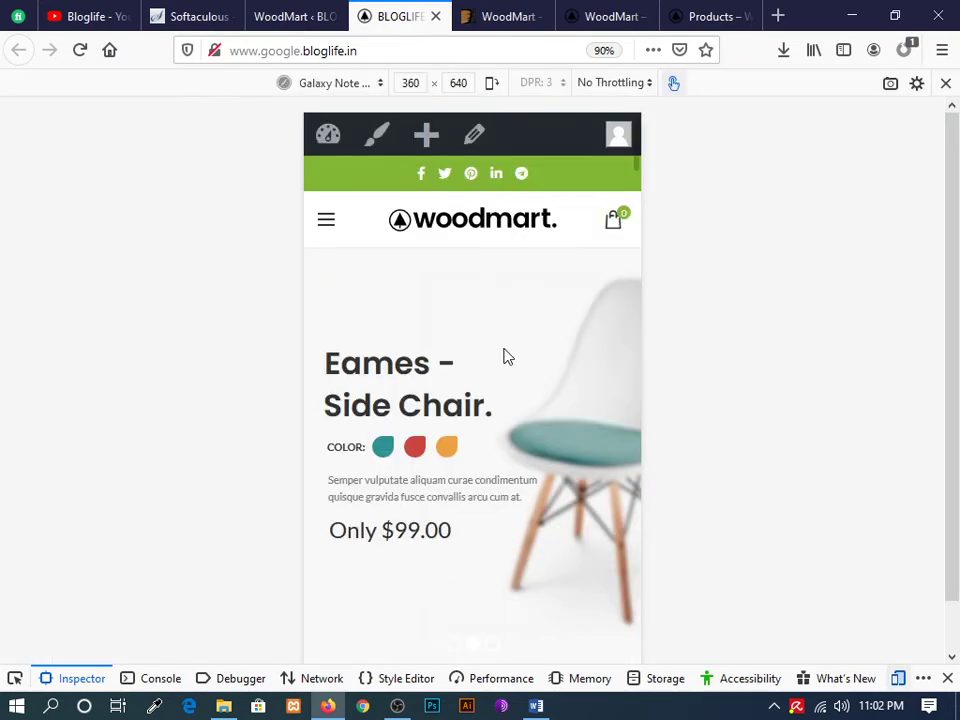
pyautogui.scroll(-15, 507, 357)
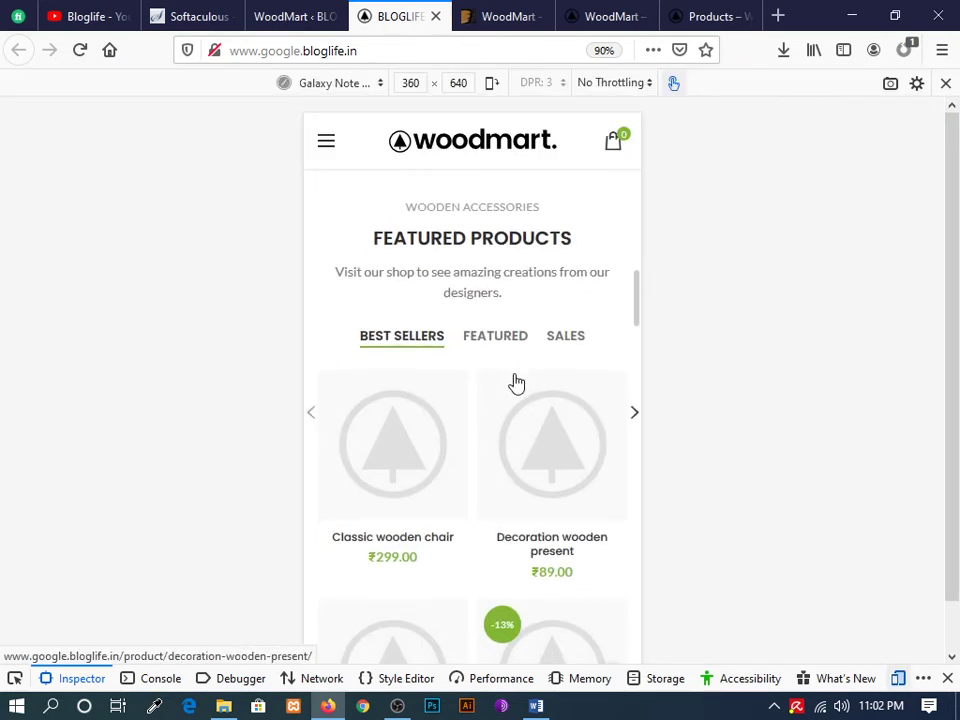
pyautogui.scroll(-1, 780, 547)
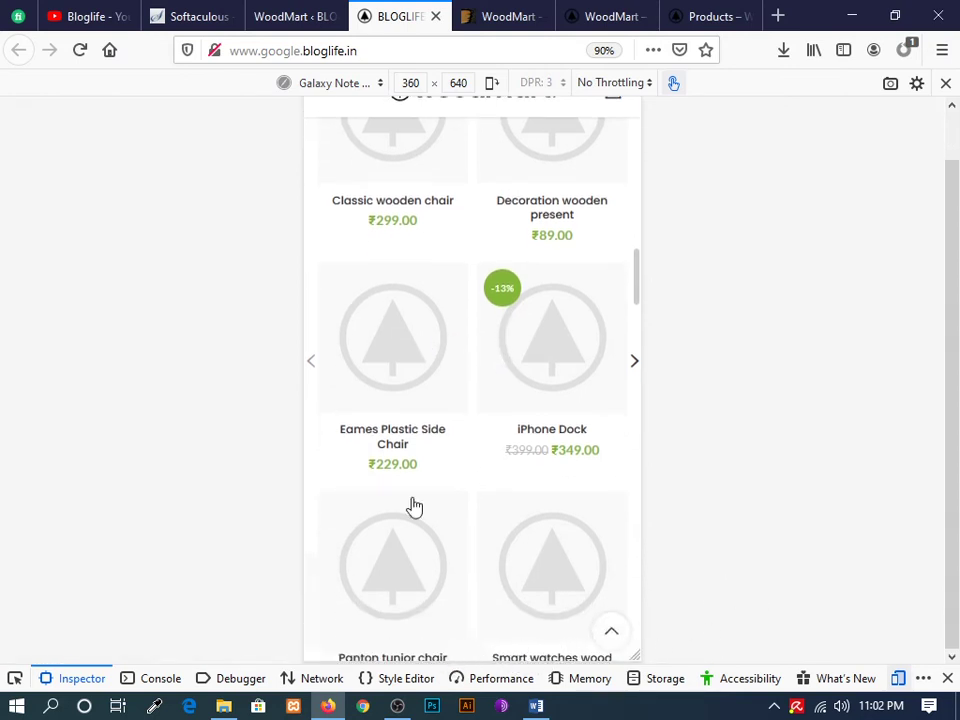
# - Open the site's Reading settings in the WordPress admin and review the pages offered for the static homepage
pyautogui.click(287, 18)
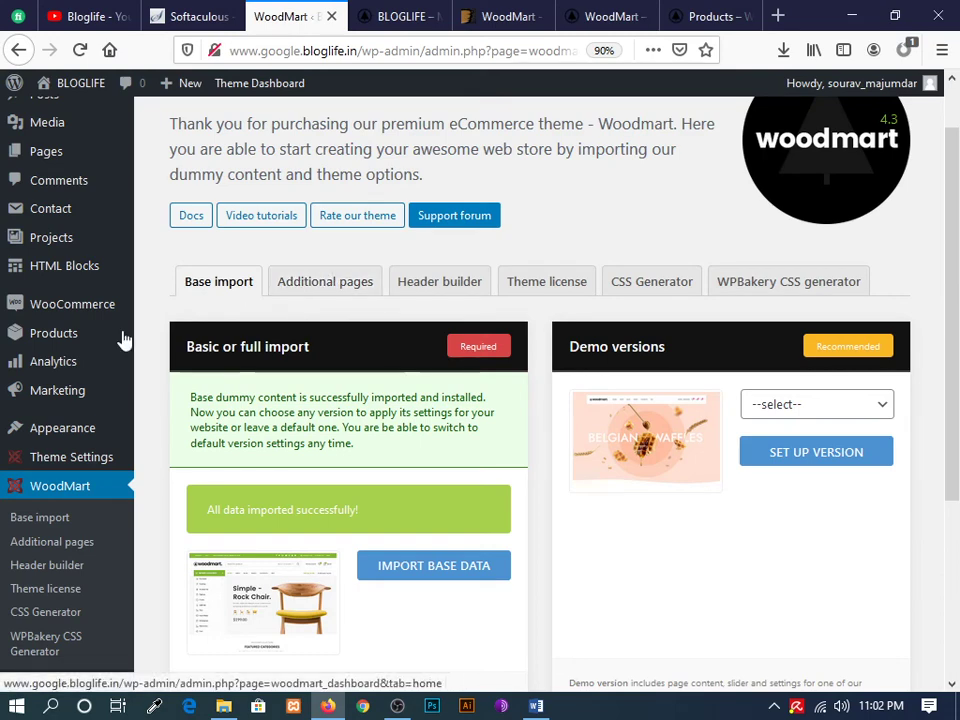
pyautogui.scroll(-3, 45, 432)
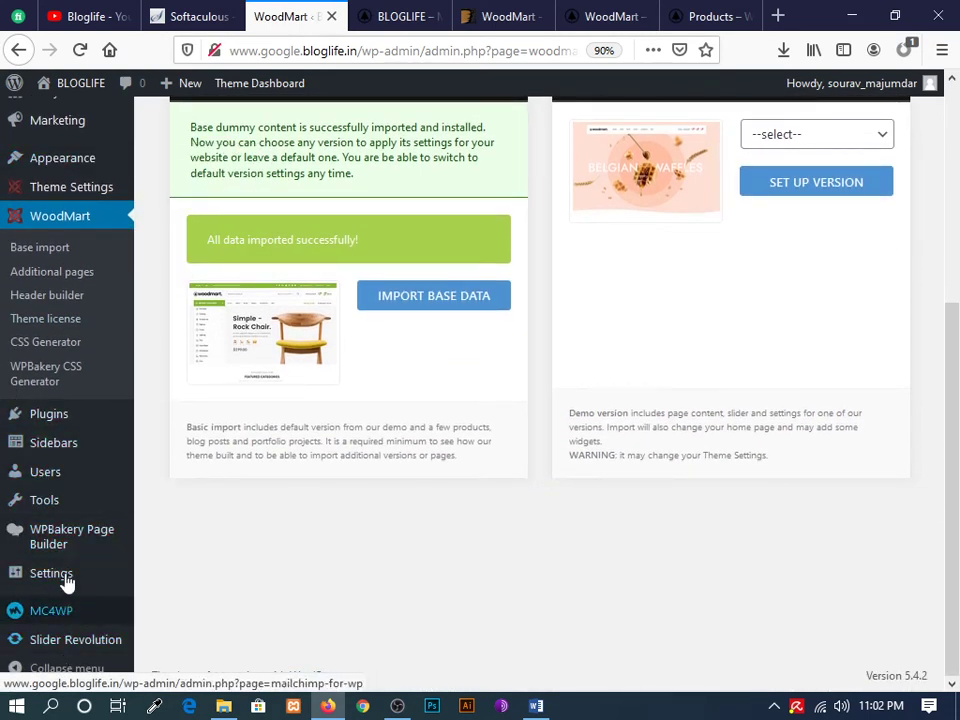
pyautogui.moveTo(21, 573)
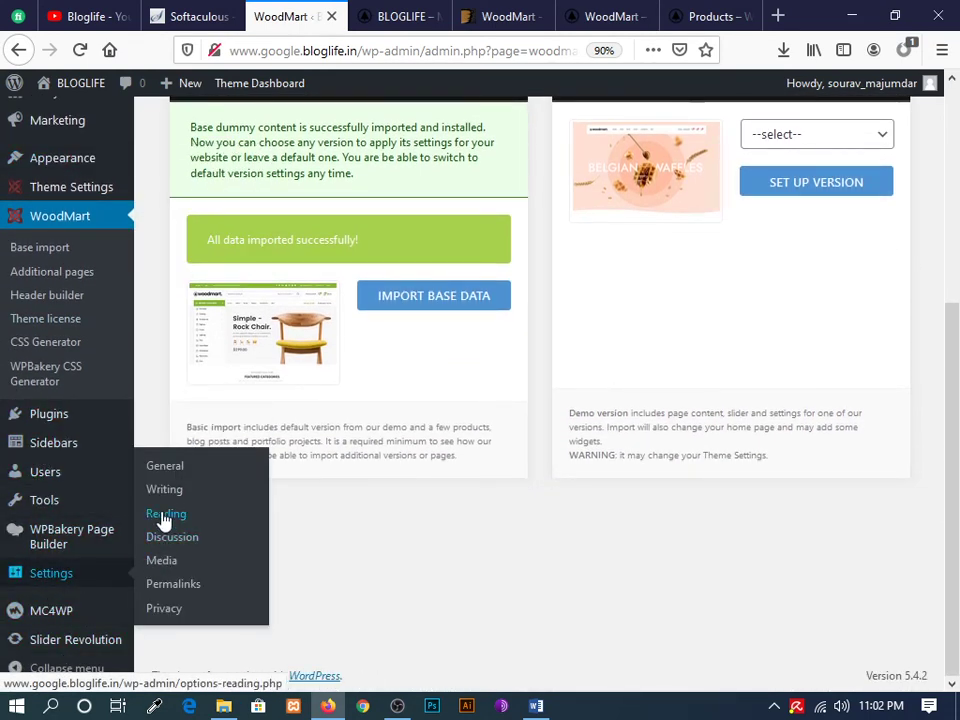
pyautogui.click(163, 517)
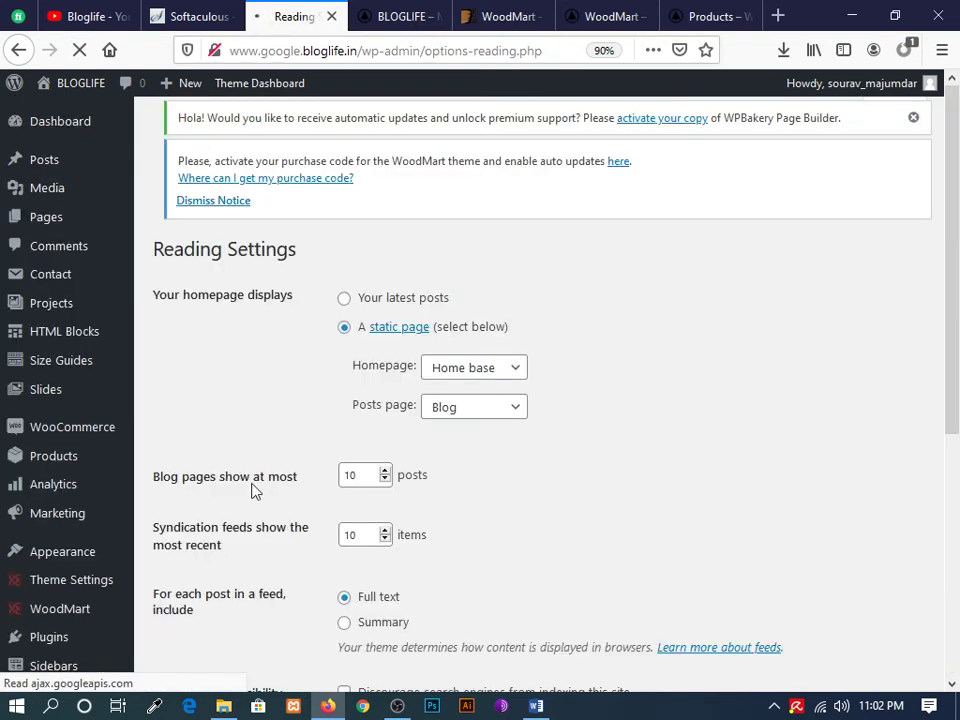
pyautogui.click(482, 386)
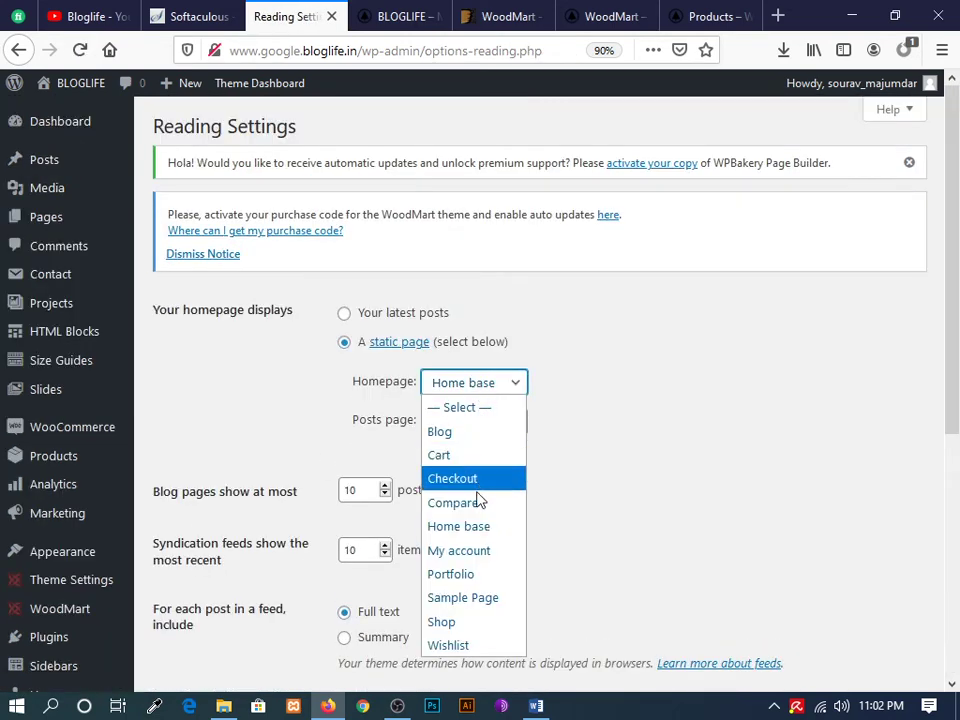
pyautogui.click(532, 528)
pyautogui.click(490, 386)
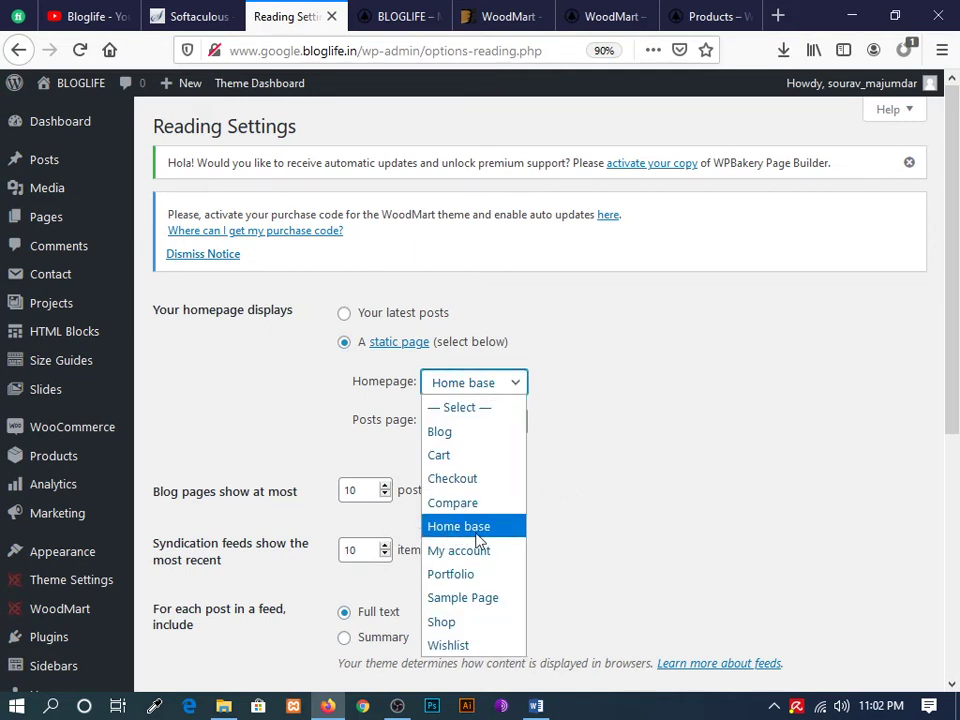
pyautogui.click(538, 523)
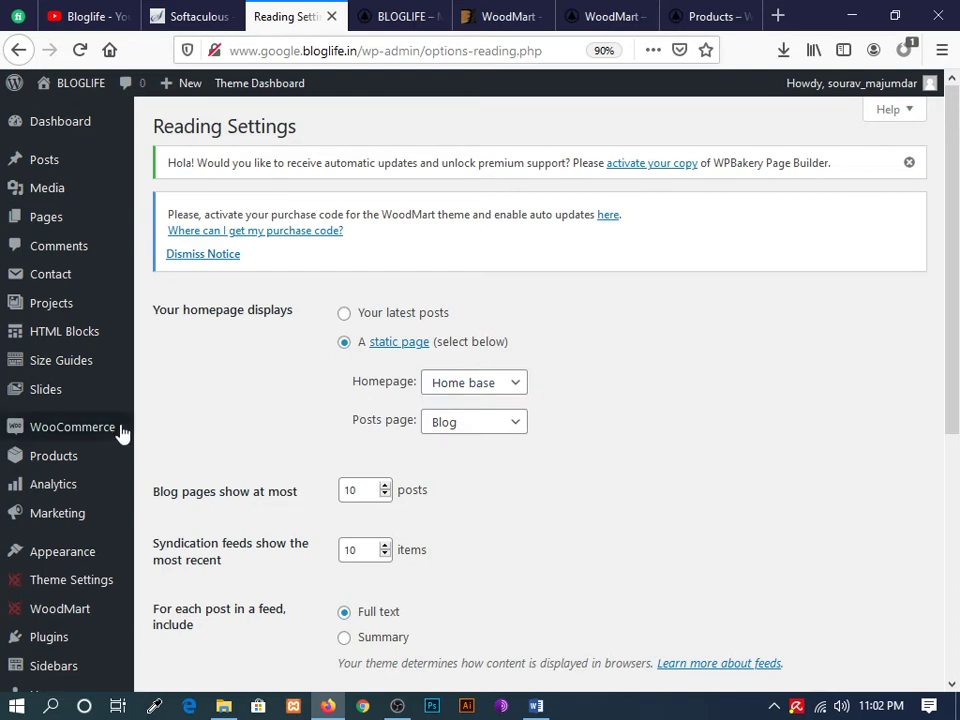
# - Open the theme's General settings, look through them and show the Mobile bottom navbar options
pyautogui.moveTo(79, 578)
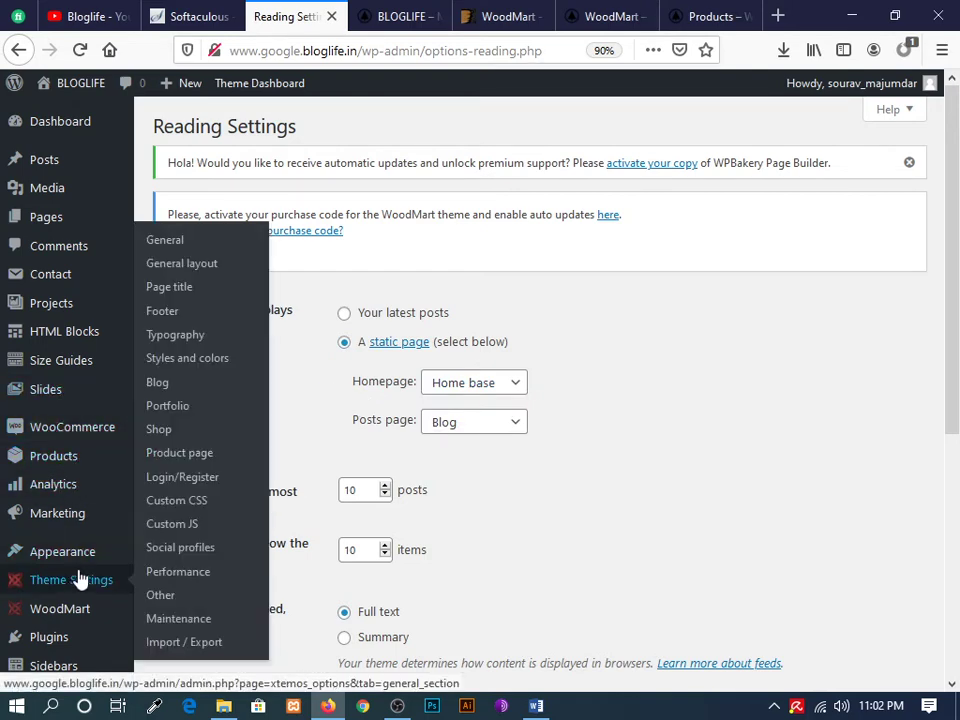
pyautogui.click(165, 242)
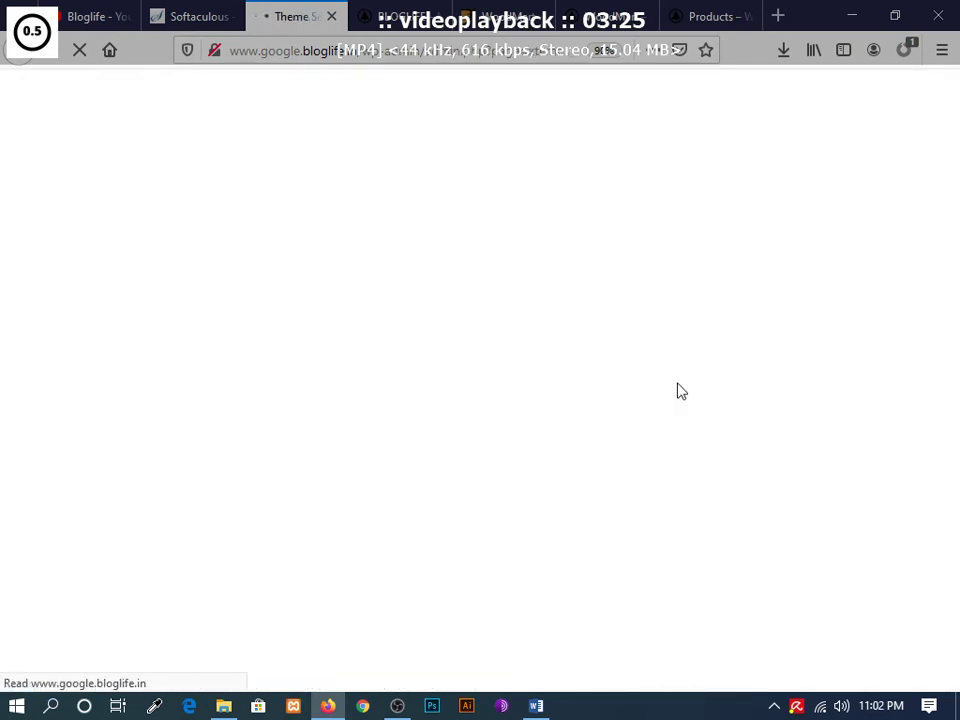
pyautogui.scroll(-3, 455, 398)
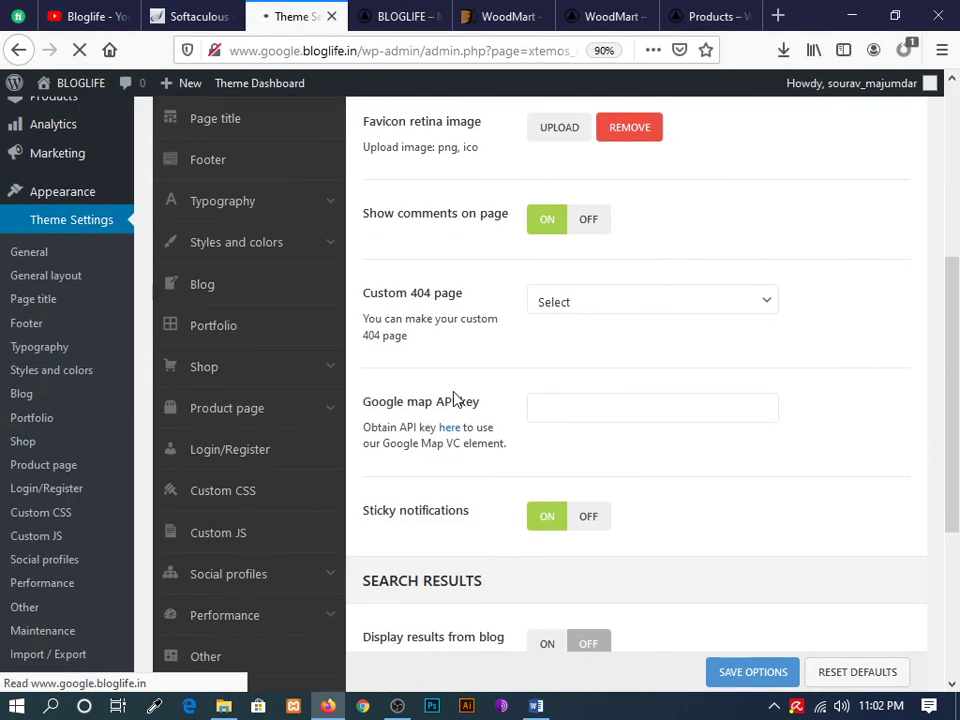
pyautogui.scroll(5, 455, 398)
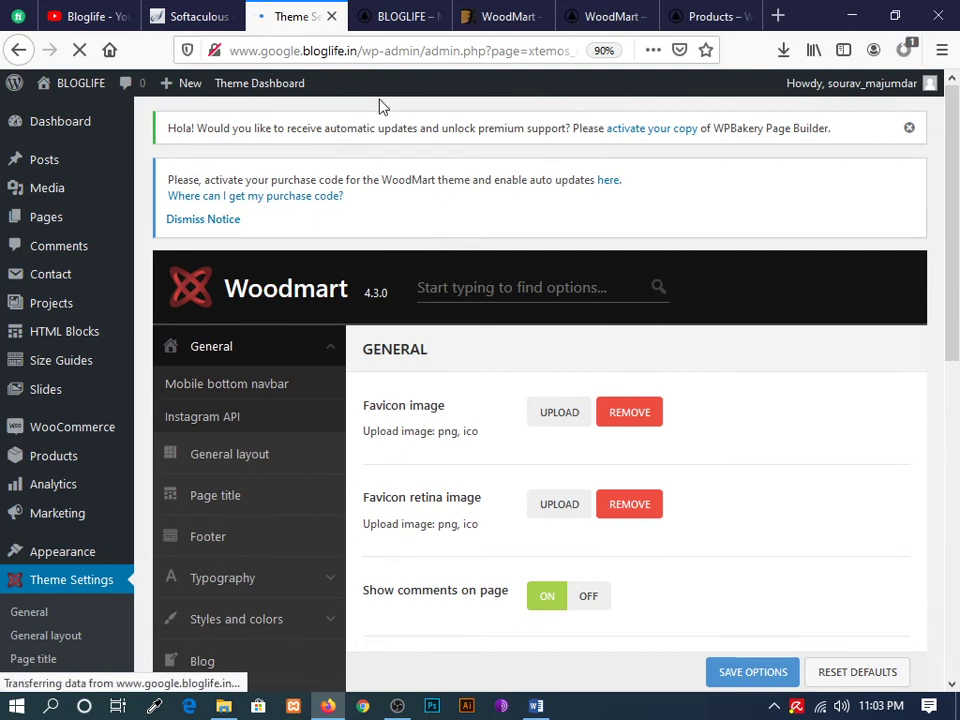
pyautogui.click(240, 386)
pyautogui.scroll(-3, 523, 429)
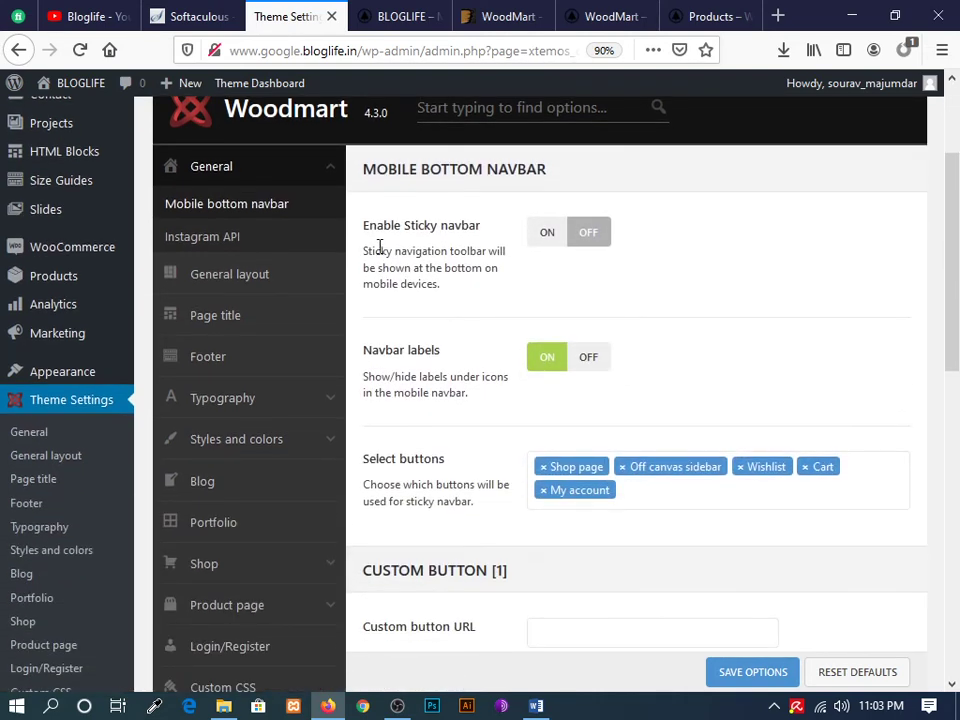
# - Add Compare to the buttons used for the mobile sticky navbar
pyautogui.click(652, 489)
pyautogui.scroll(-5, 662, 496)
pyautogui.scroll(-3, 628, 360)
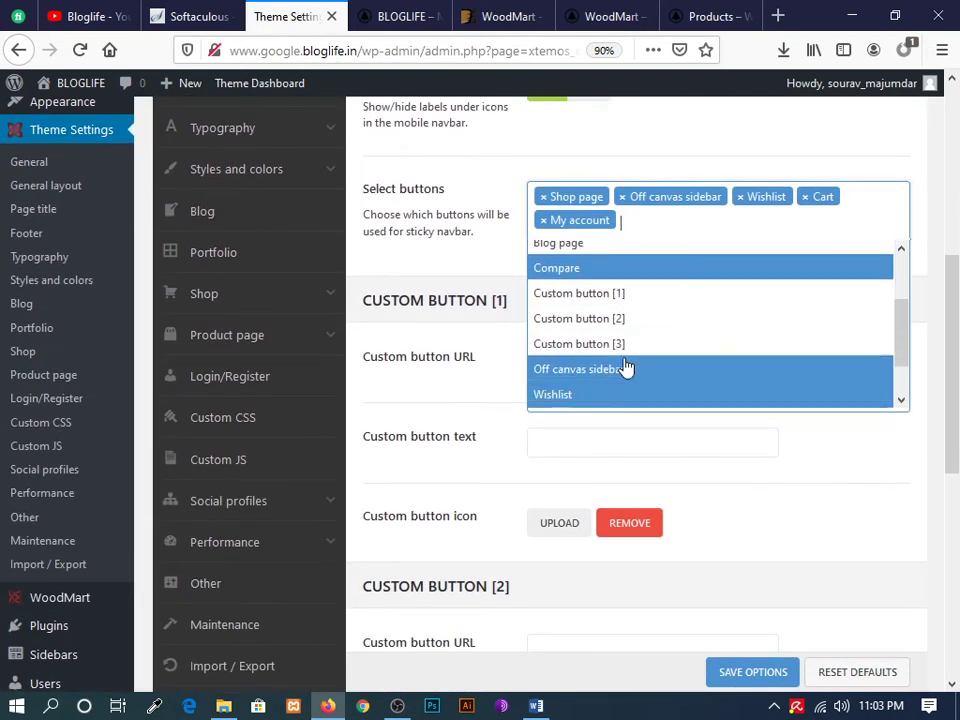
pyautogui.scroll(3, 626, 364)
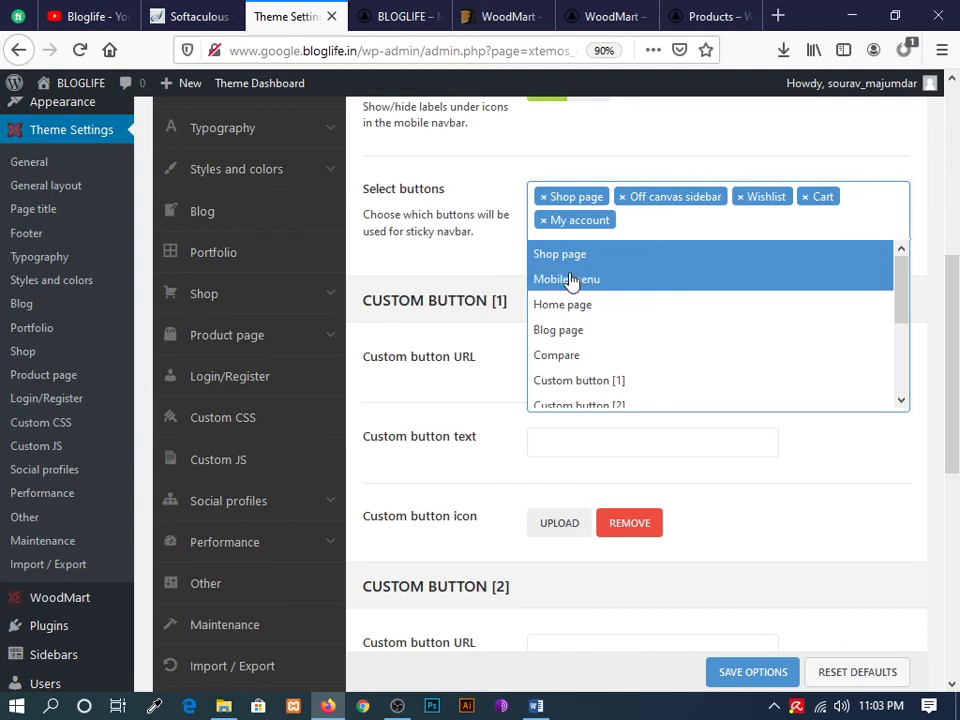
pyautogui.click(593, 360)
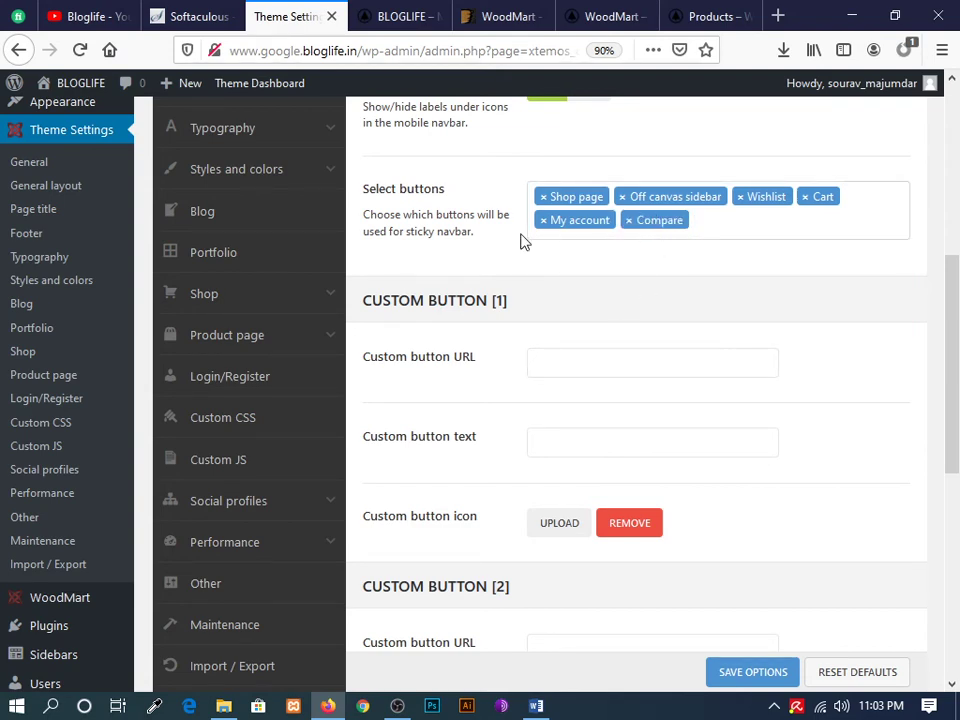
# - Remove Compare, My account and Cart from the mobile sticky navbar's buttons
pyautogui.scroll(5, 463, 303)
pyautogui.click(570, 320)
pyautogui.scroll(-6, 701, 364)
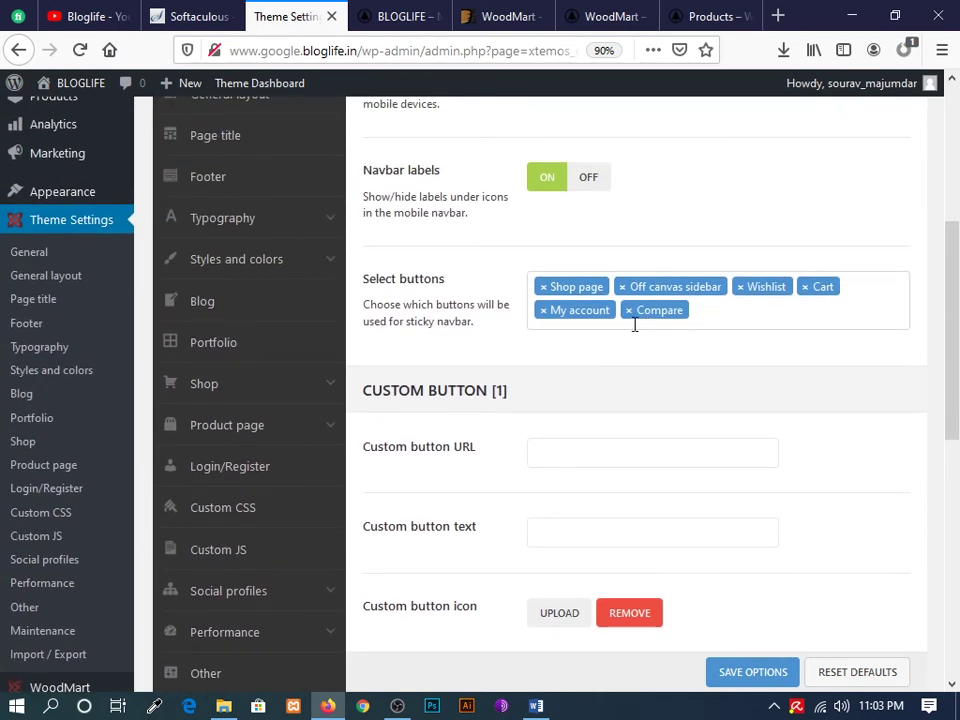
pyautogui.click(628, 310)
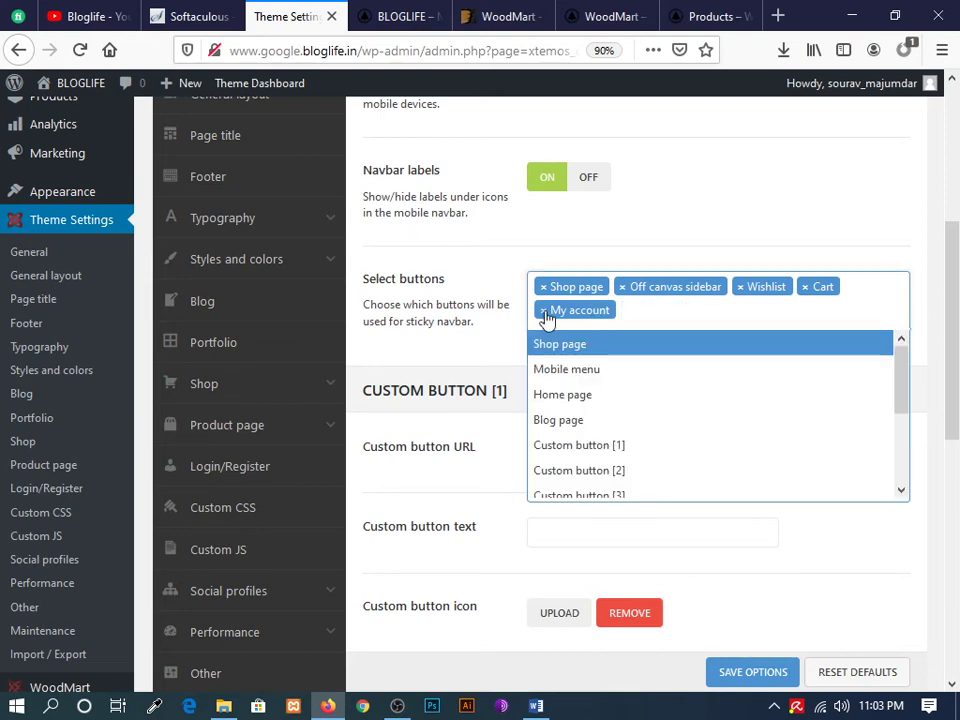
pyautogui.press('BackSpace')
pyautogui.click(806, 287)
# - Add Compare and then Cart after Wishlist in the mobile sticky navbar's buttons
pyautogui.scroll(-2, 632, 425)
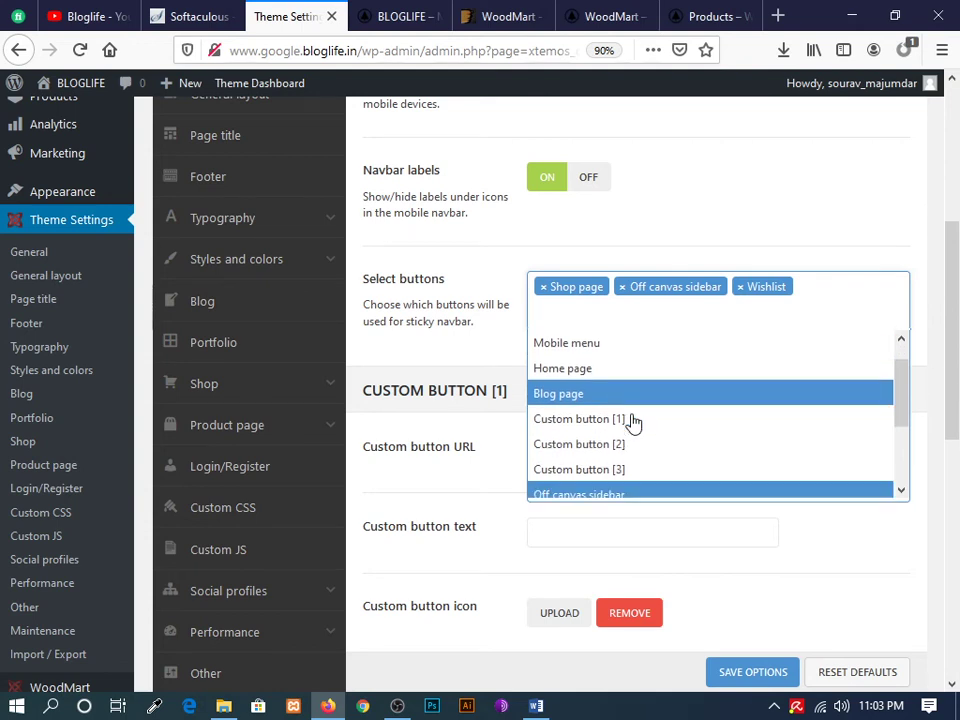
pyautogui.scroll(-1, 626, 452)
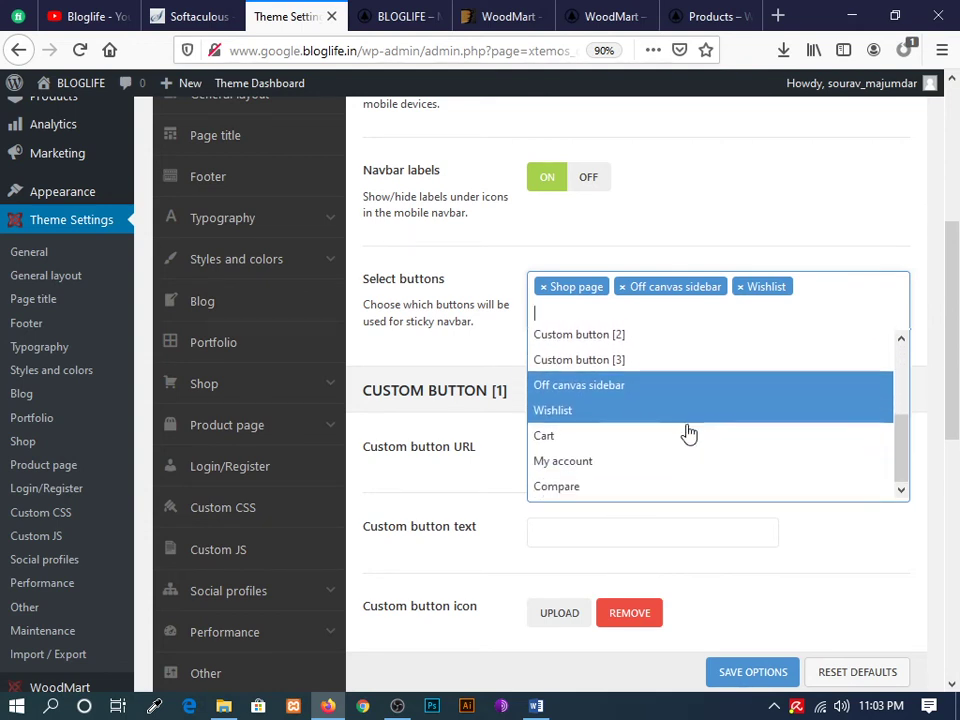
pyautogui.click(585, 487)
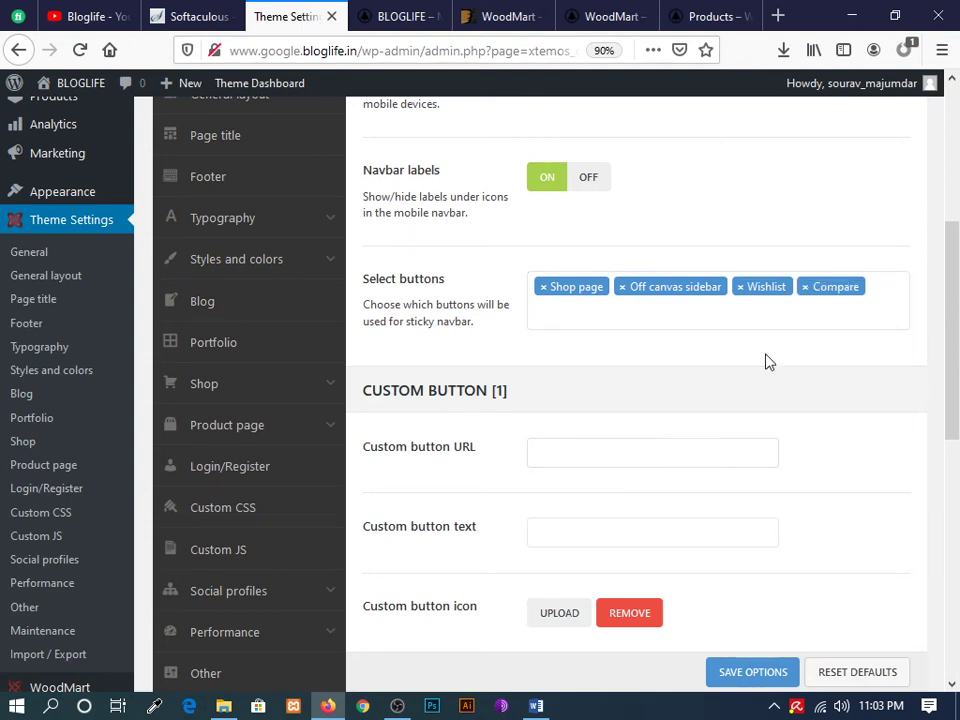
pyautogui.click(650, 321)
pyautogui.scroll(-3, 602, 481)
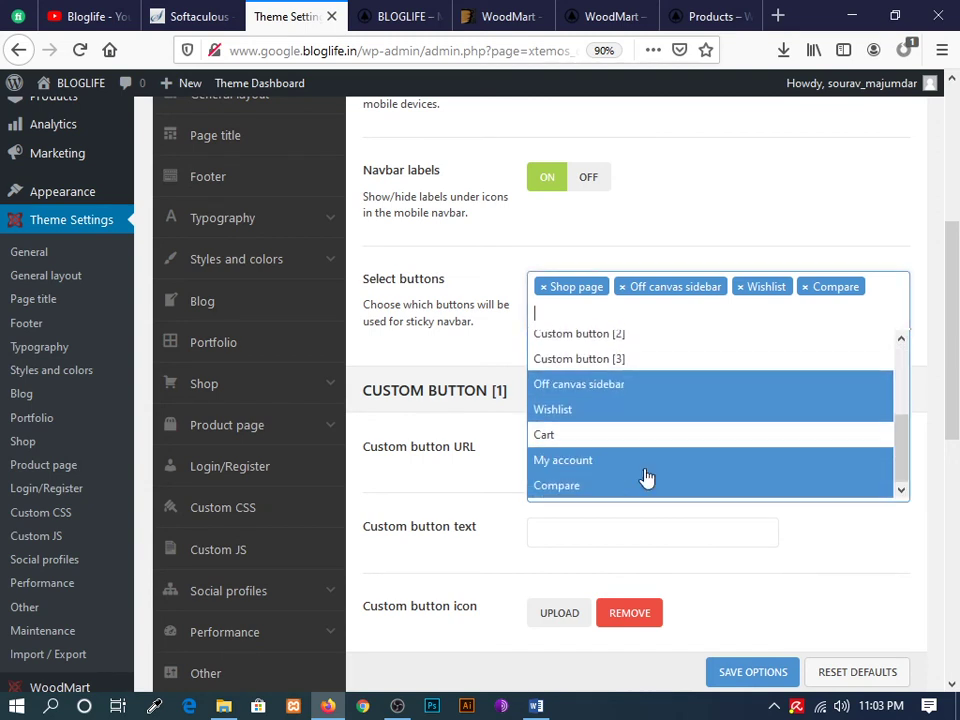
pyautogui.click(568, 437)
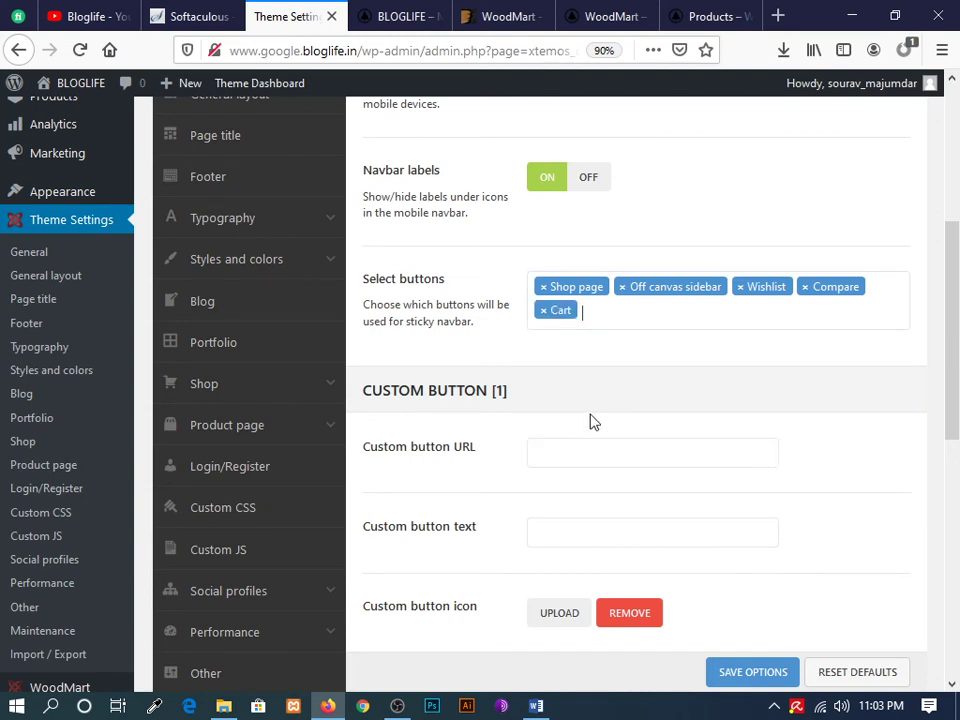
# - Remove Off canvas sidebar from the sticky navbar's buttons and add My account at the end
pyautogui.click(619, 319)
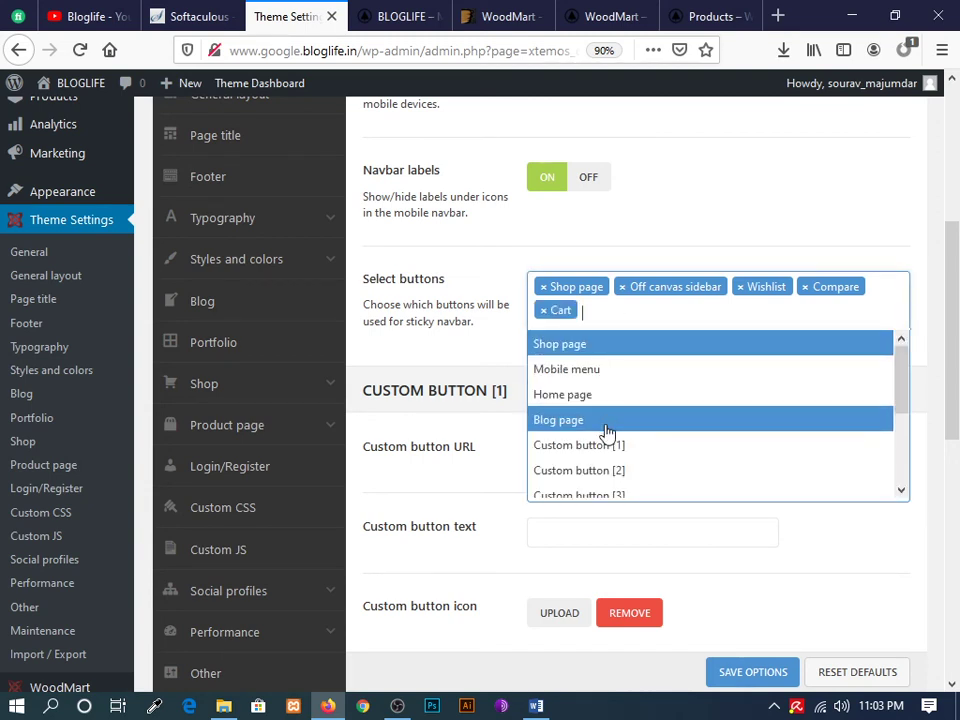
pyautogui.click(622, 289)
pyautogui.click(623, 305)
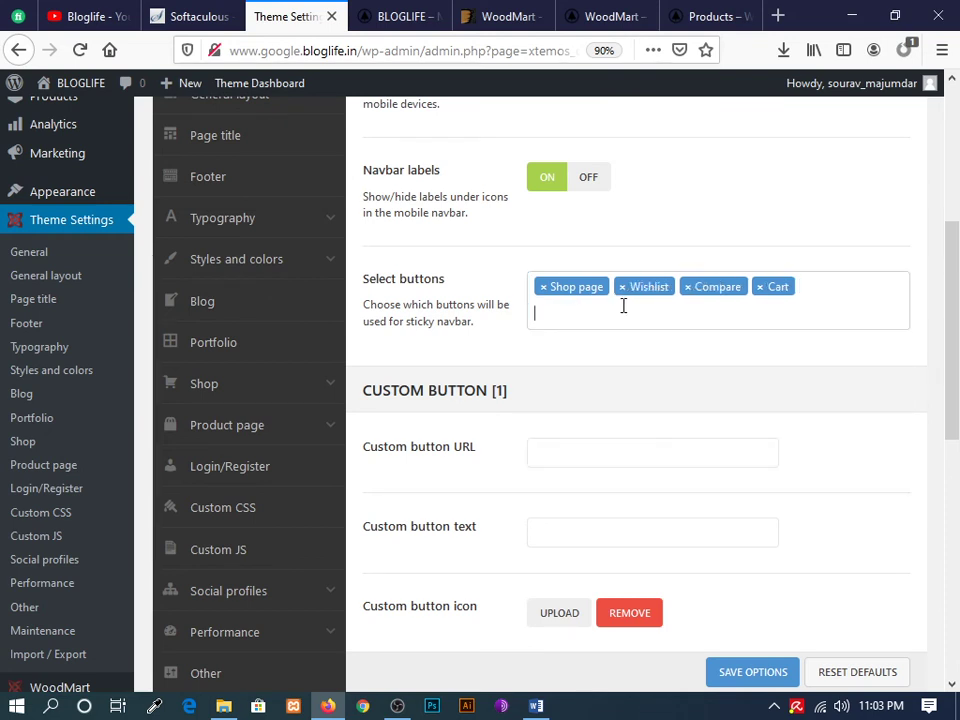
pyautogui.click(623, 309)
pyautogui.scroll(-3, 627, 428)
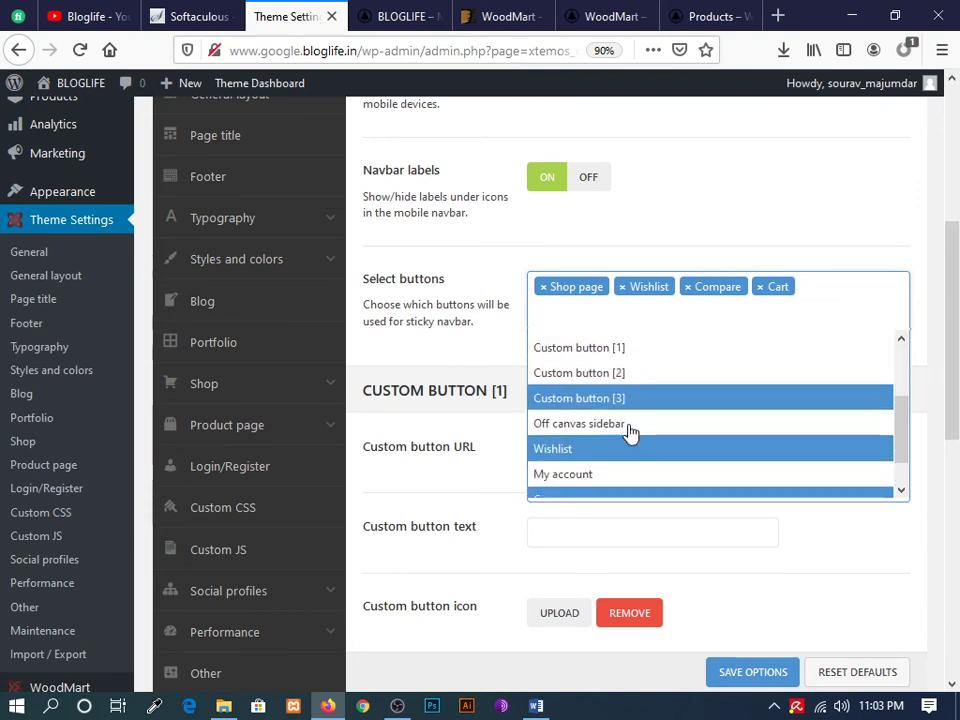
pyautogui.click(611, 437)
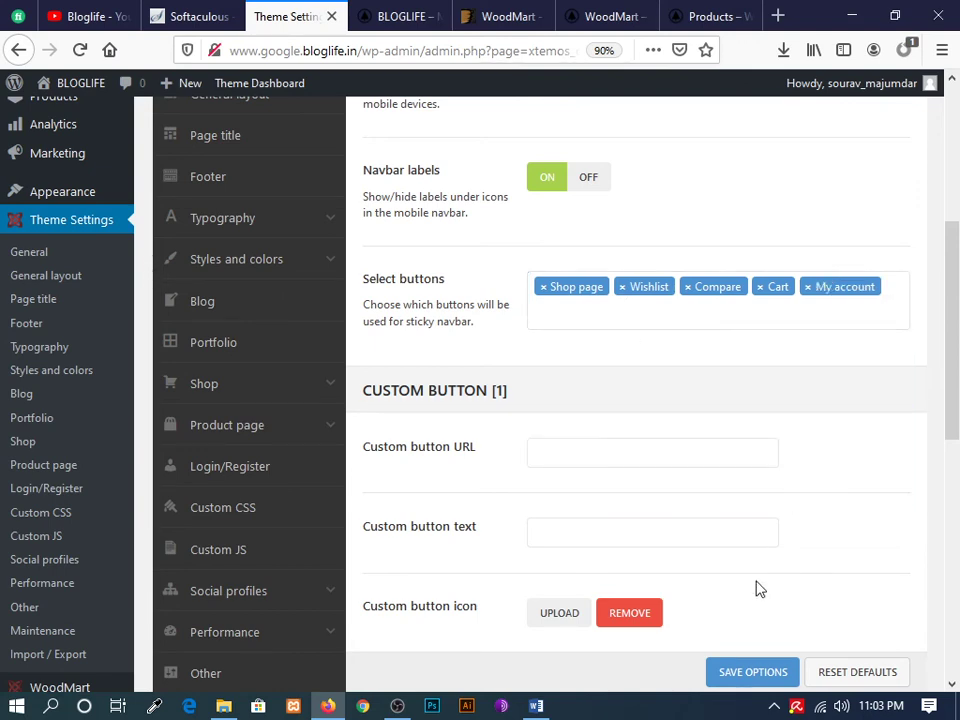
# - Save the mobile bottom navbar settings and reload the storefront homepage in the mobile preview
pyautogui.click(755, 672)
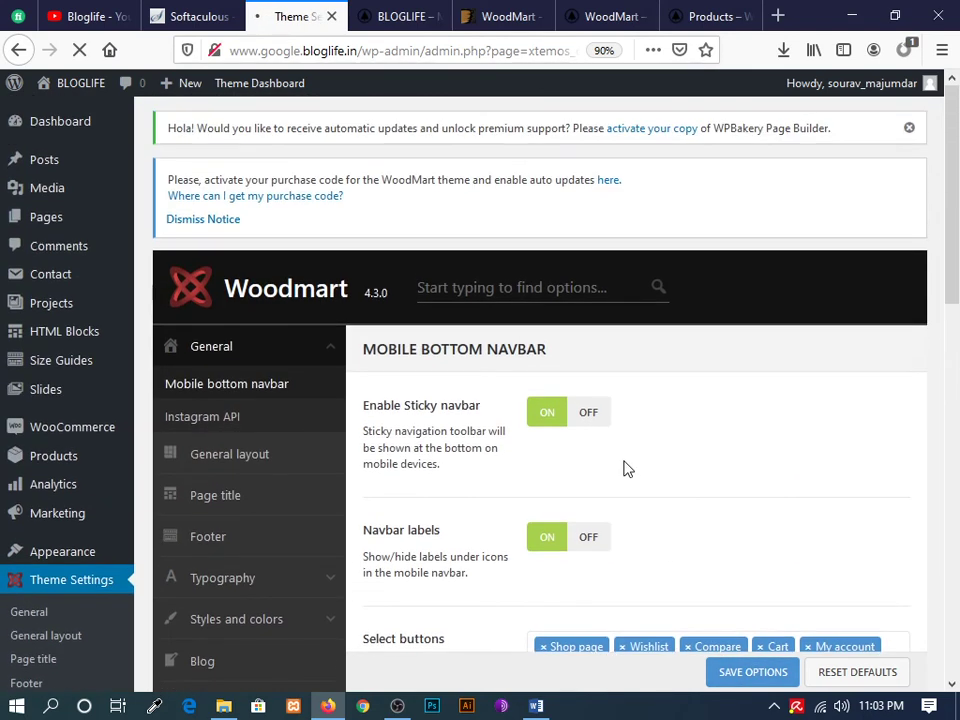
pyautogui.click(424, 8)
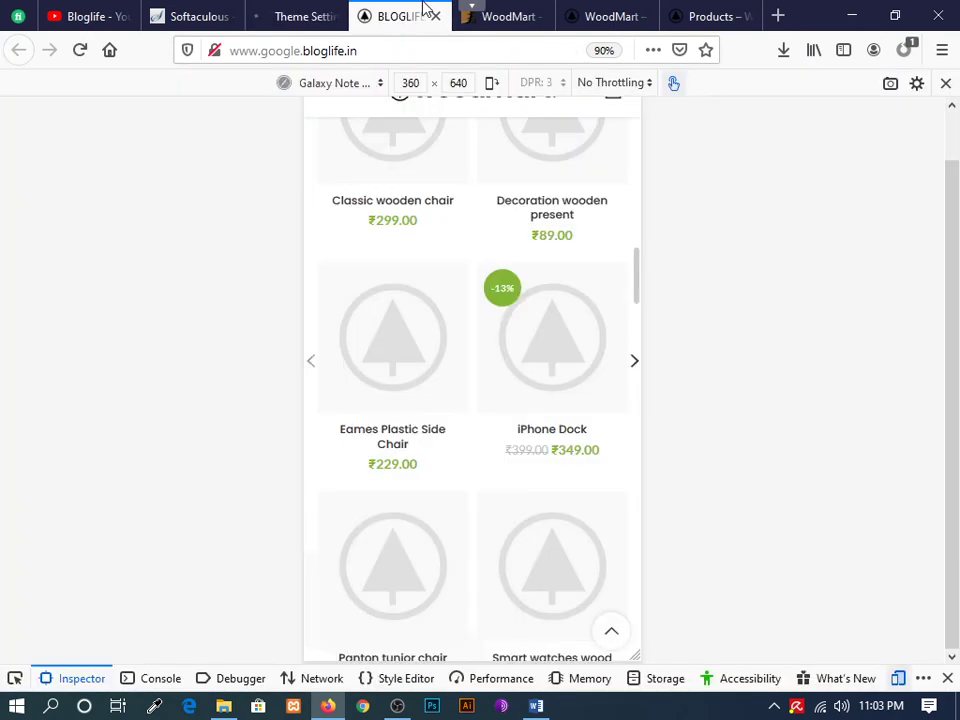
pyautogui.scroll(-3, 514, 510)
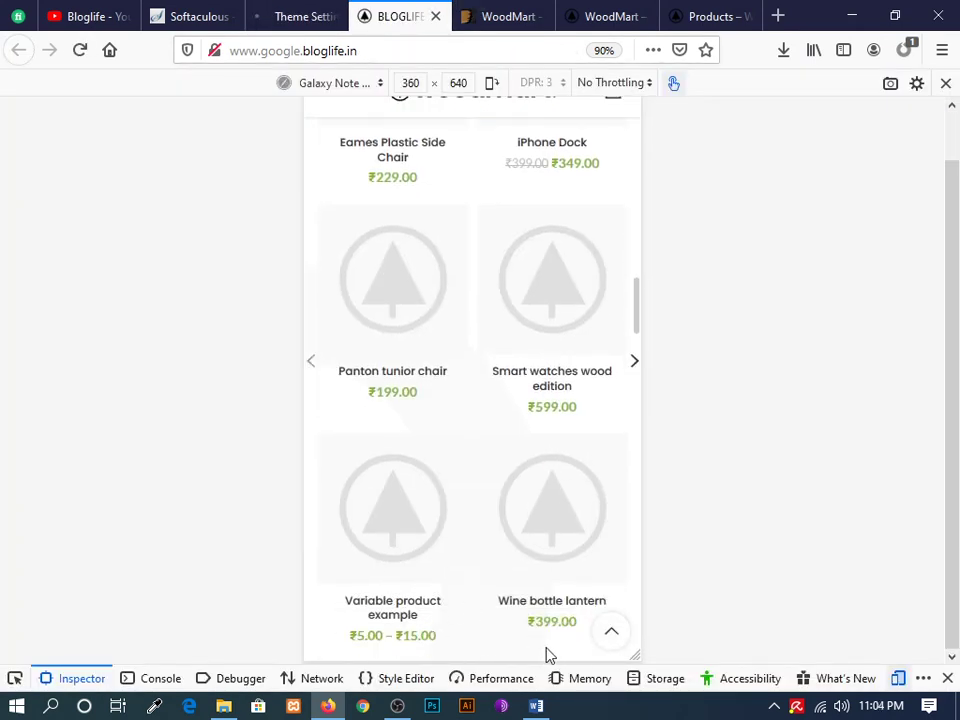
pyautogui.click(84, 56)
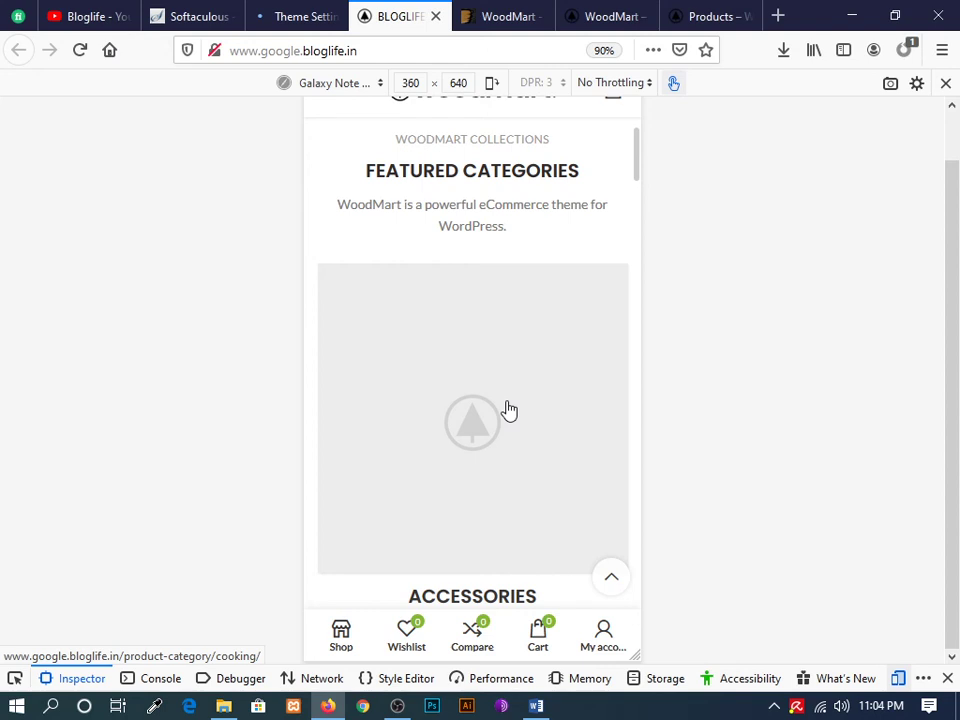
# - Check the sticky navbar's Cart panel, and the Menu and Categories lists of the mobile menu, in the storefront preview
pyautogui.click(538, 635)
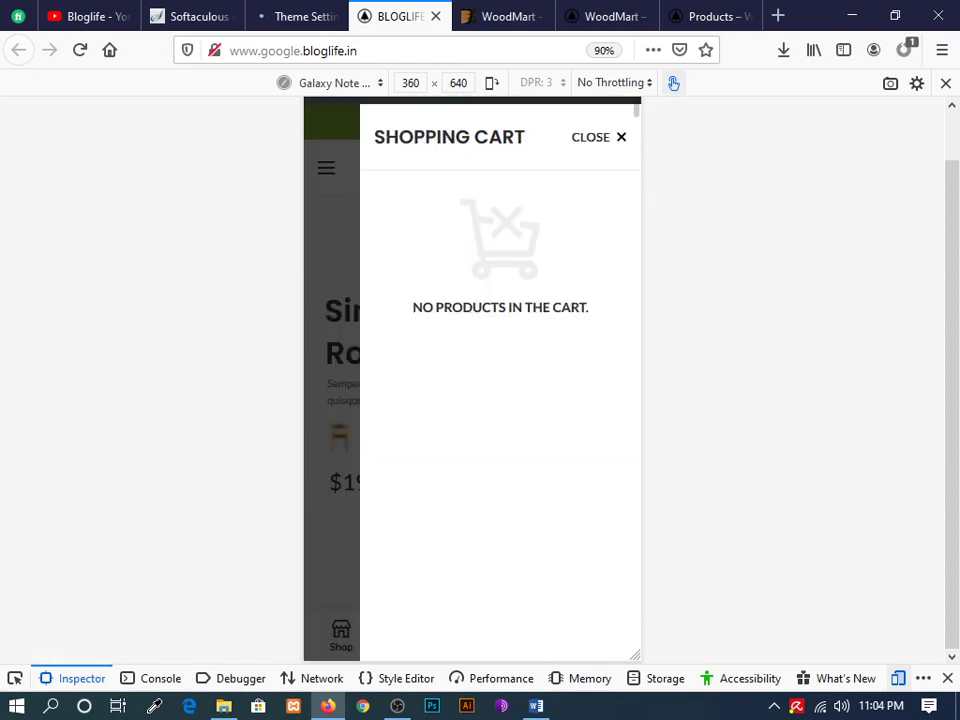
pyautogui.click(321, 285)
pyautogui.click(332, 243)
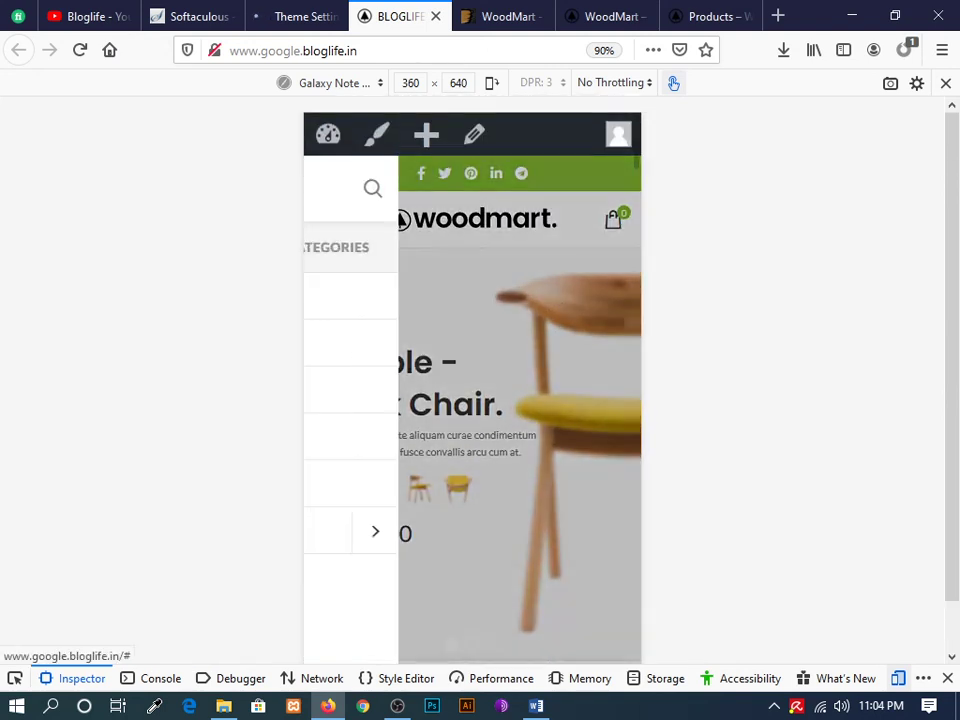
pyautogui.click(514, 247)
pyautogui.click(374, 247)
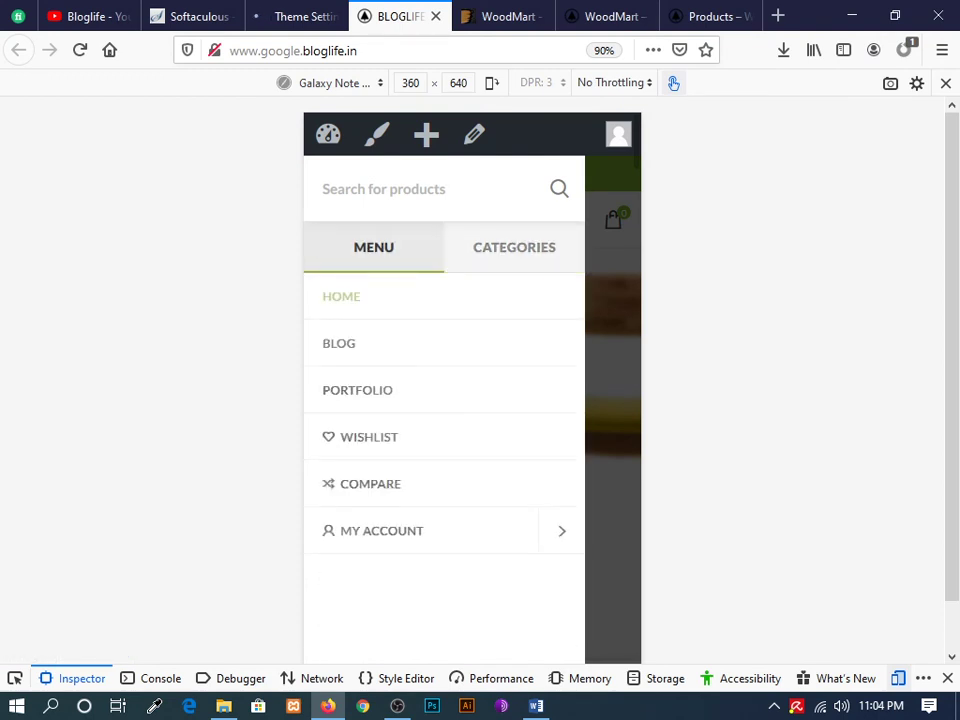
pyautogui.click(514, 247)
pyautogui.scroll(-2, 440, 450)
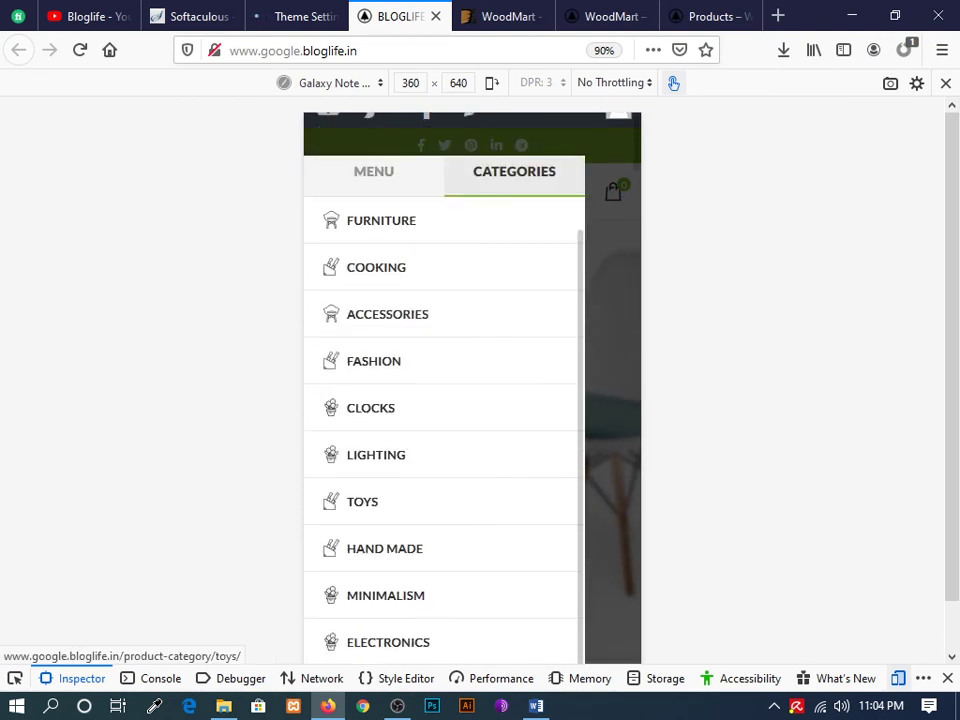
pyautogui.scroll(3, 440, 450)
pyautogui.click(632, 278)
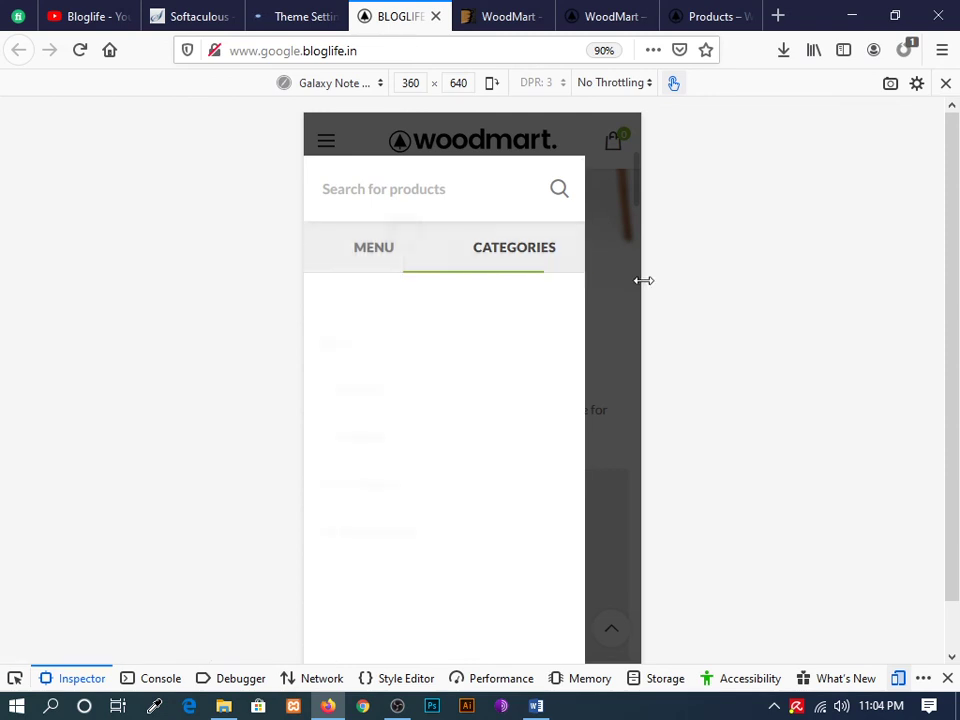
# - Close the developer tools pane below the mobile preview and look over the storefront homepage
pyautogui.scroll(5, 505, 300)
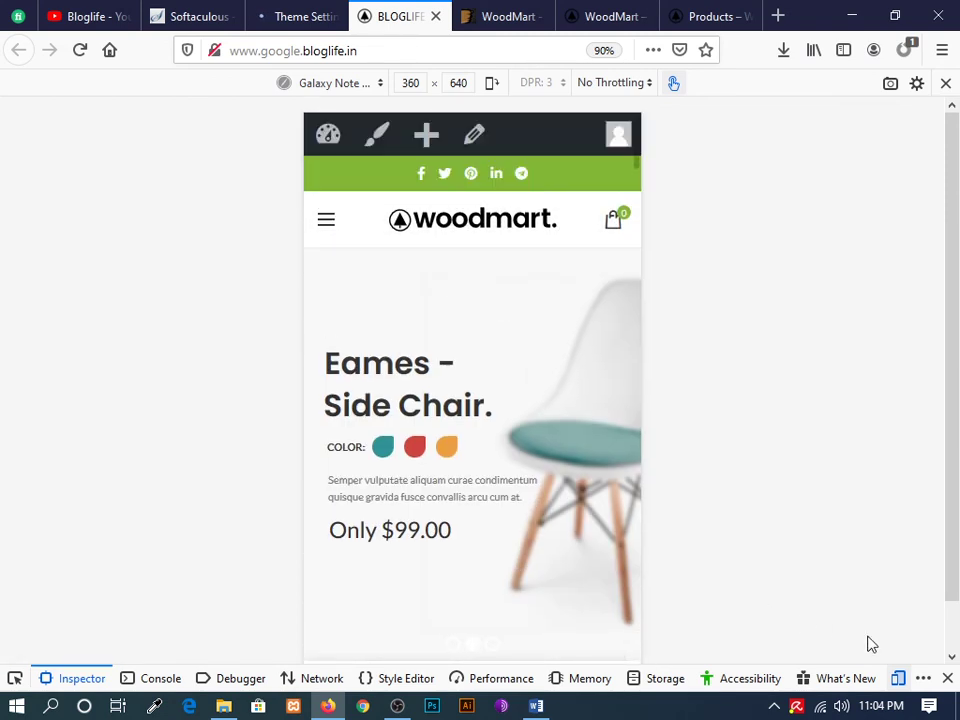
pyautogui.click(947, 678)
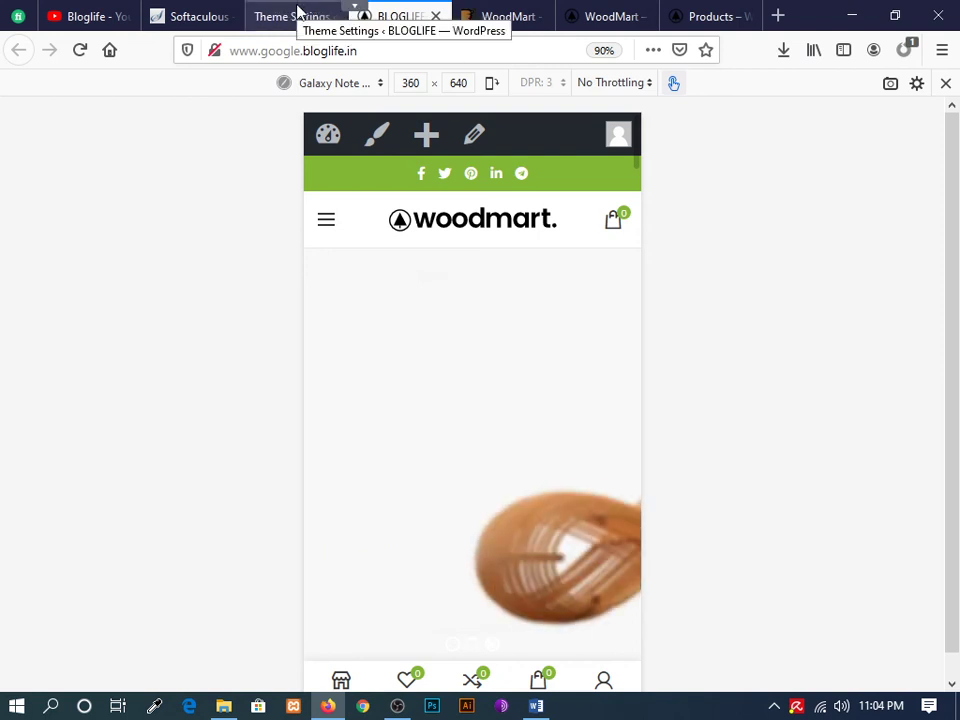
pyautogui.scroll(-10, 510, 375)
pyautogui.scroll(10, 501, 343)
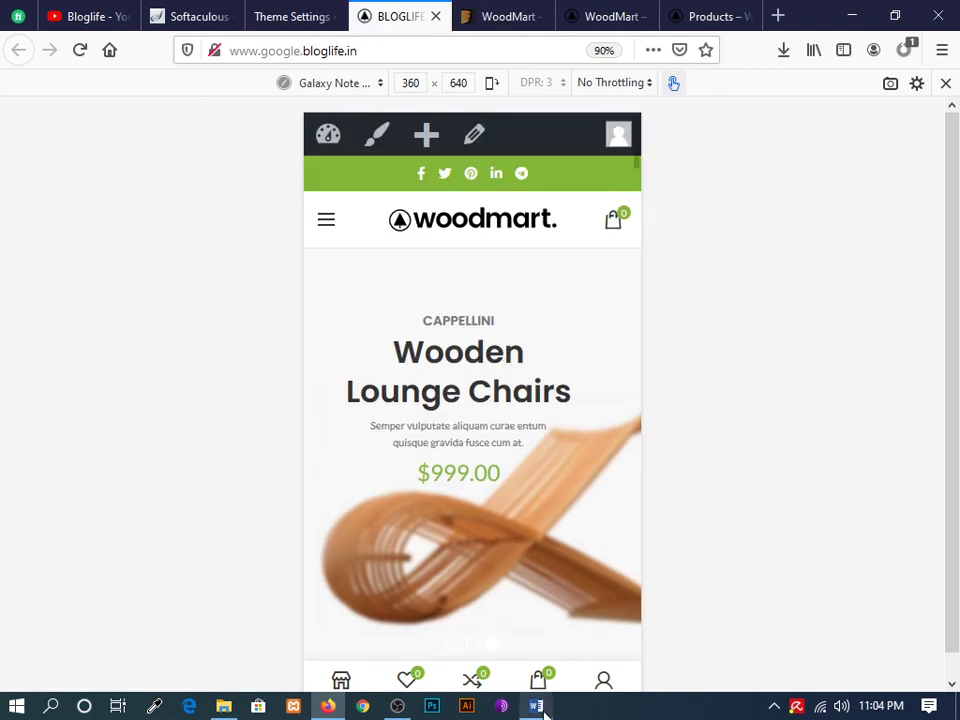
# - Glance at the Word note about the theme link, then examine the WoodMart theme's title and regular license price on ThemeForest
pyautogui.click(538, 706)
pyautogui.click(757, 305)
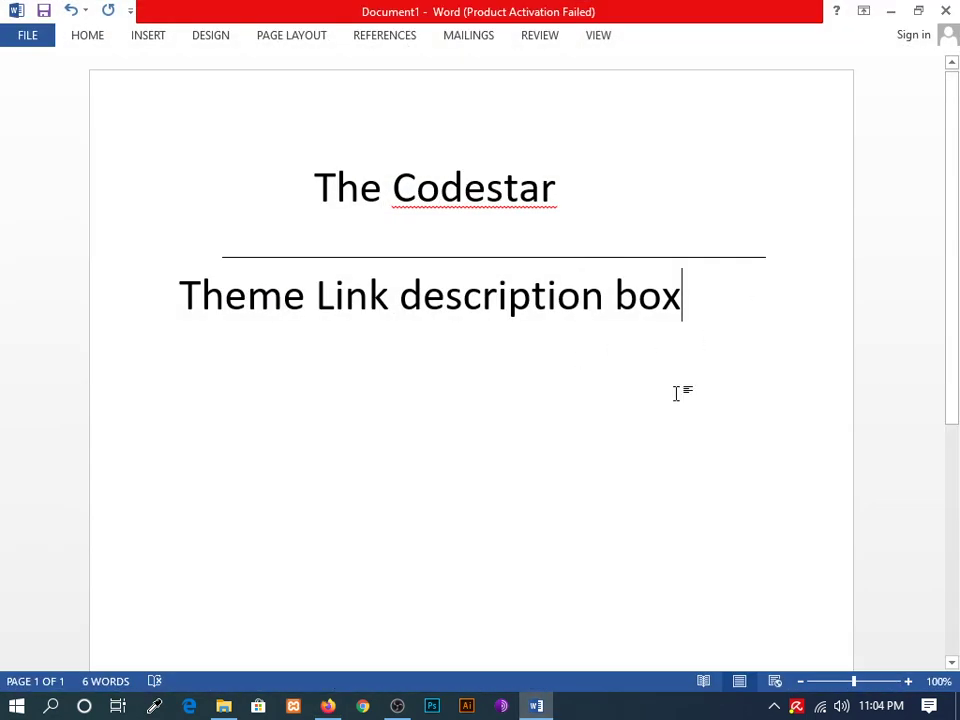
pyautogui.click(328, 706)
pyautogui.click(493, 17)
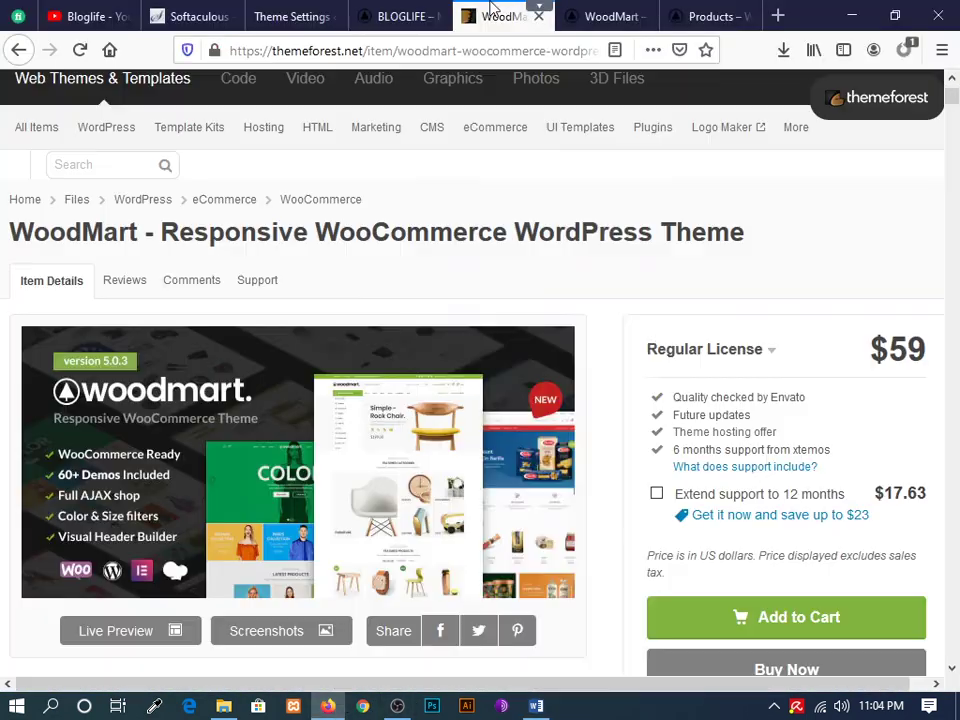
pyautogui.moveTo(10, 225); pyautogui.dragTo(752, 230)
pyautogui.moveTo(875, 340); pyautogui.dragTo(928, 343)
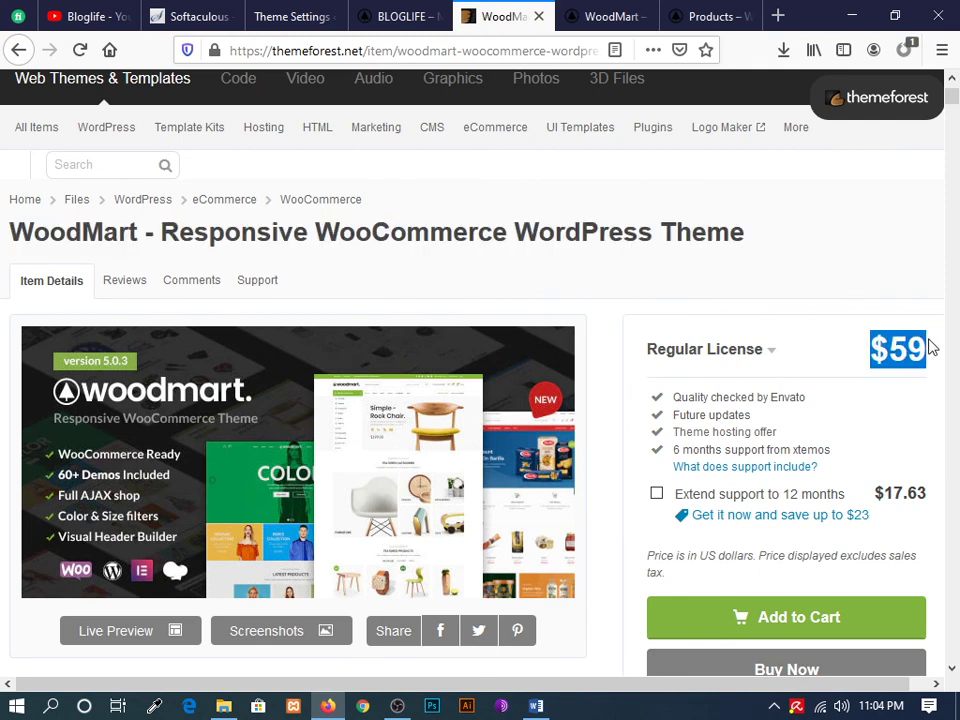
# - Switch to the Word document and insert blank lines after "Theme Link description box"
pyautogui.click(536, 706)
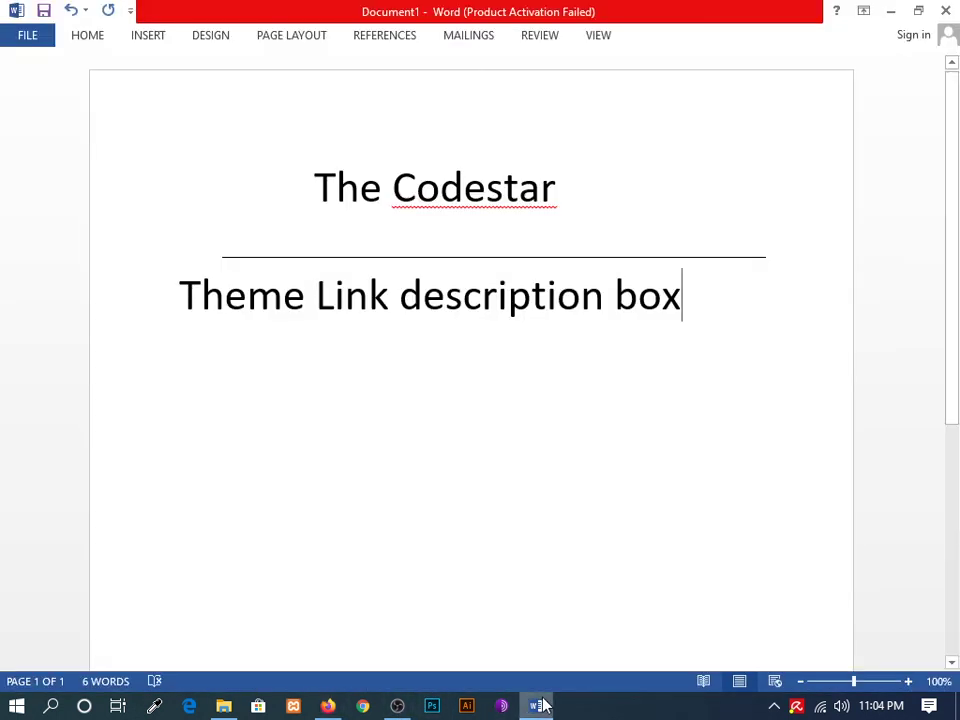
pyautogui.click(305, 297)
pyautogui.click(160, 296)
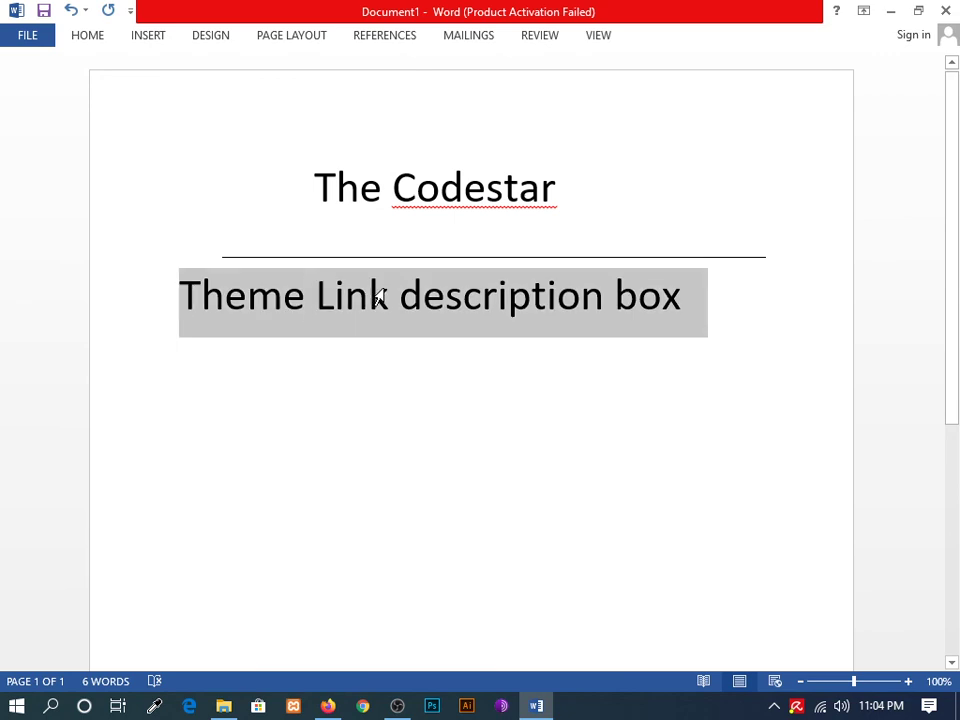
pyautogui.click(722, 298)
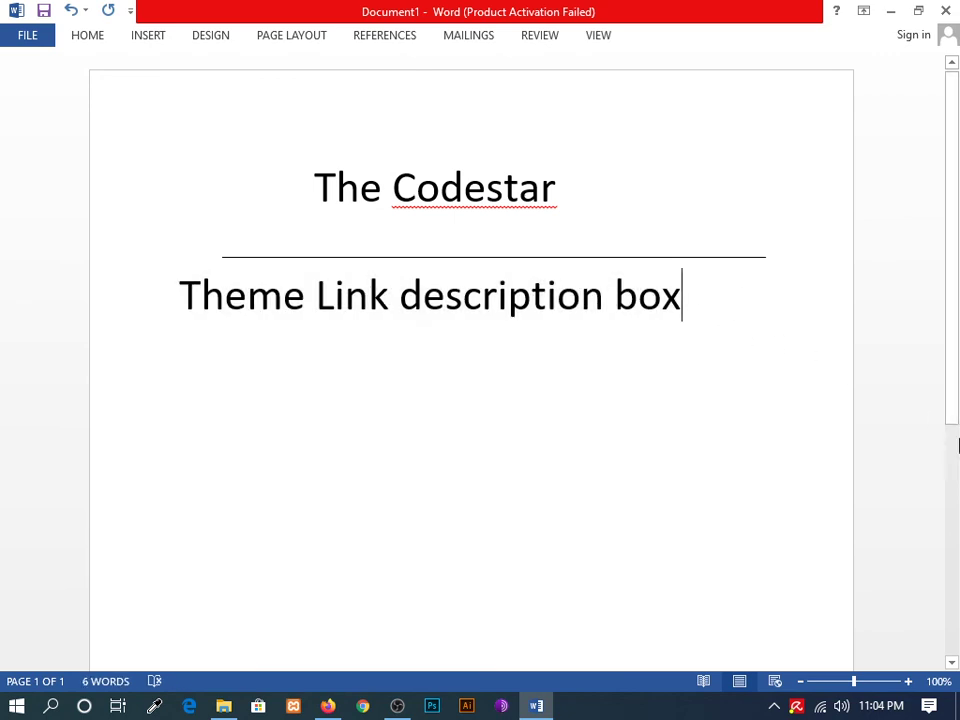
pyautogui.press('Return')
pyautogui.press('Return')
pyautogui.press('Return')
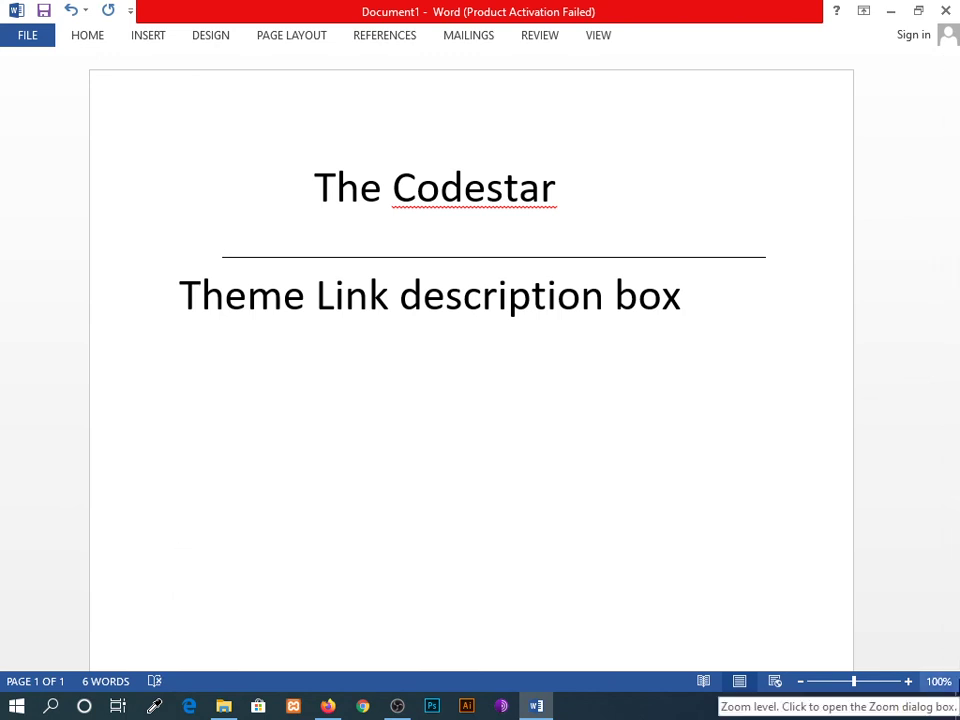
# - Write "Thank you for watching" below the blank lines in the Word document
pyautogui.write('Thak yo')
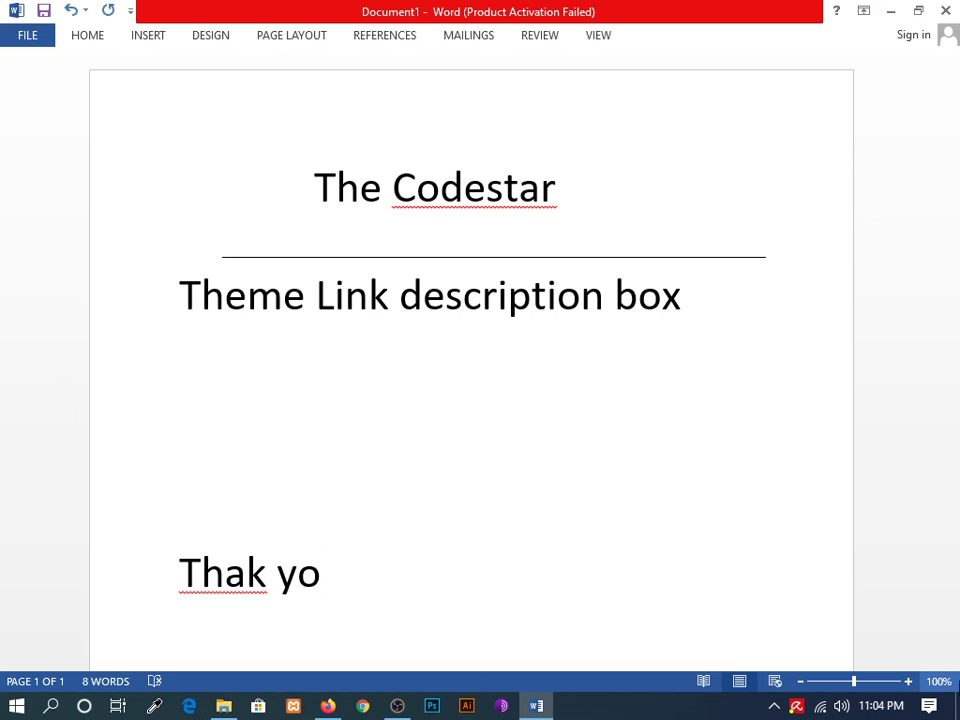
pyautogui.press('BackSpace')
pyautogui.press('BackSpace')
pyautogui.press('BackSpace')
pyautogui.press('BackSpace')
pyautogui.press('BackSpace')
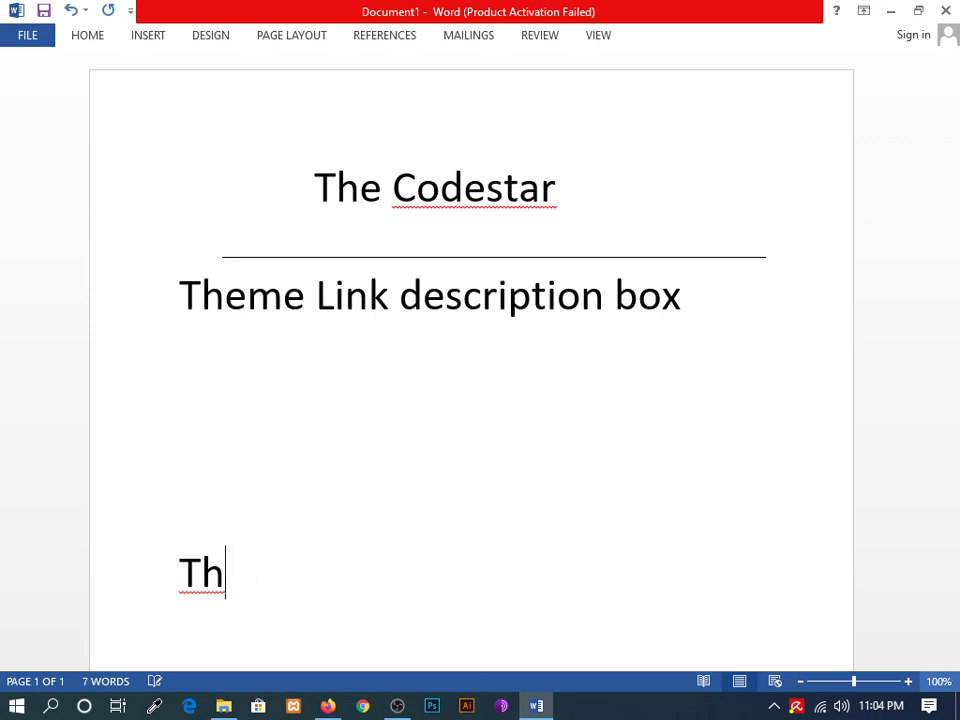
pyautogui.write('an')
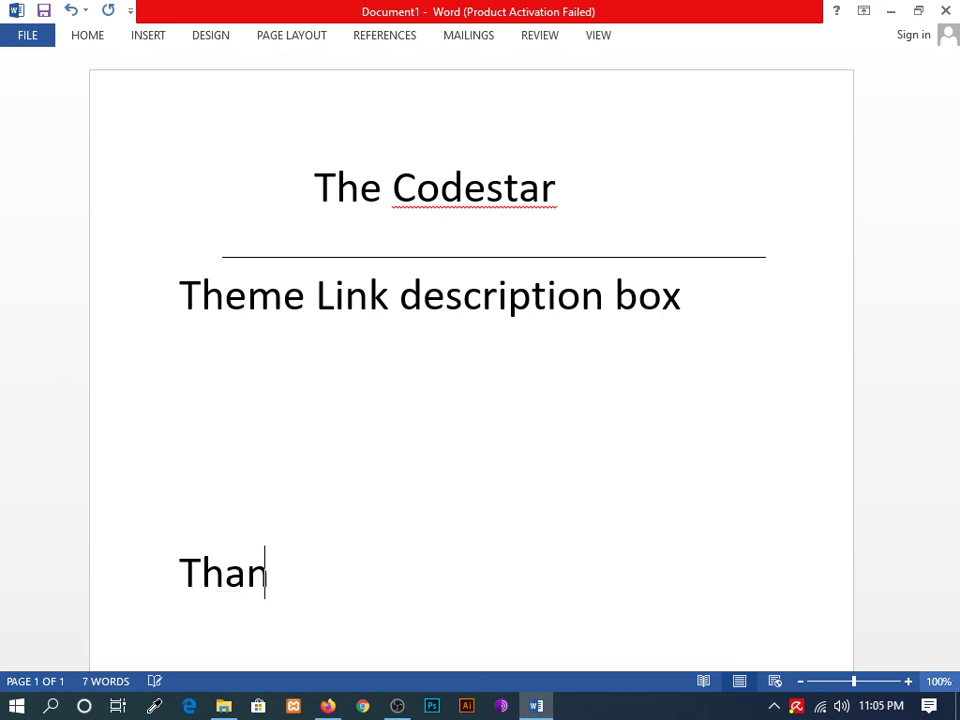
pyautogui.write('ks')
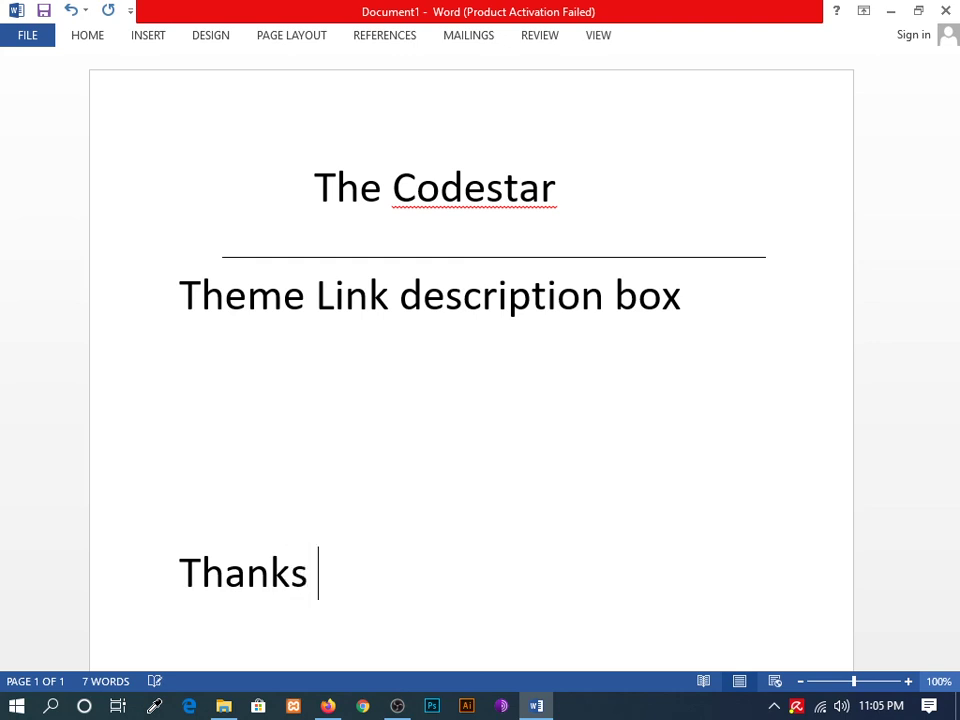
pyautogui.press('BackSpace')
pyautogui.press('BackSpace')
pyautogui.write('y')
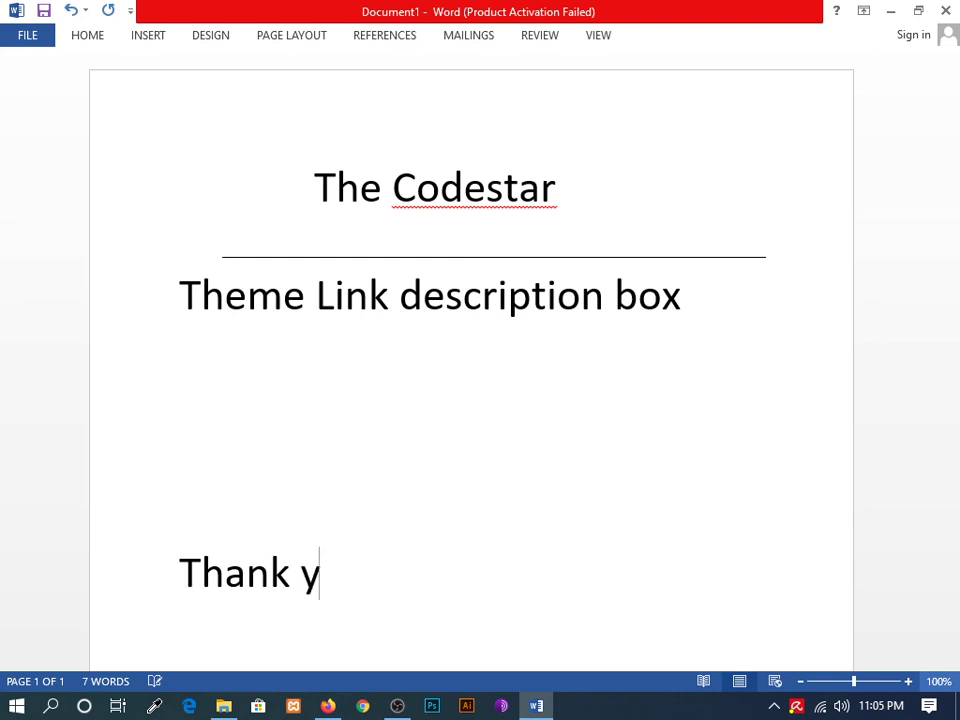
pyautogui.write('ou')
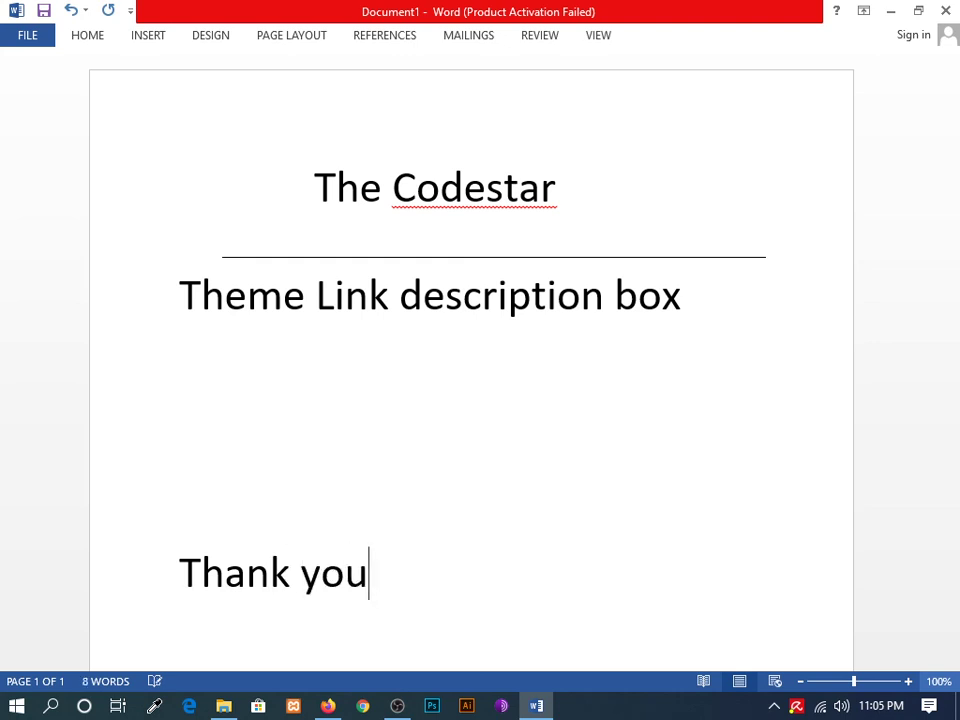
pyautogui.write(' fo')
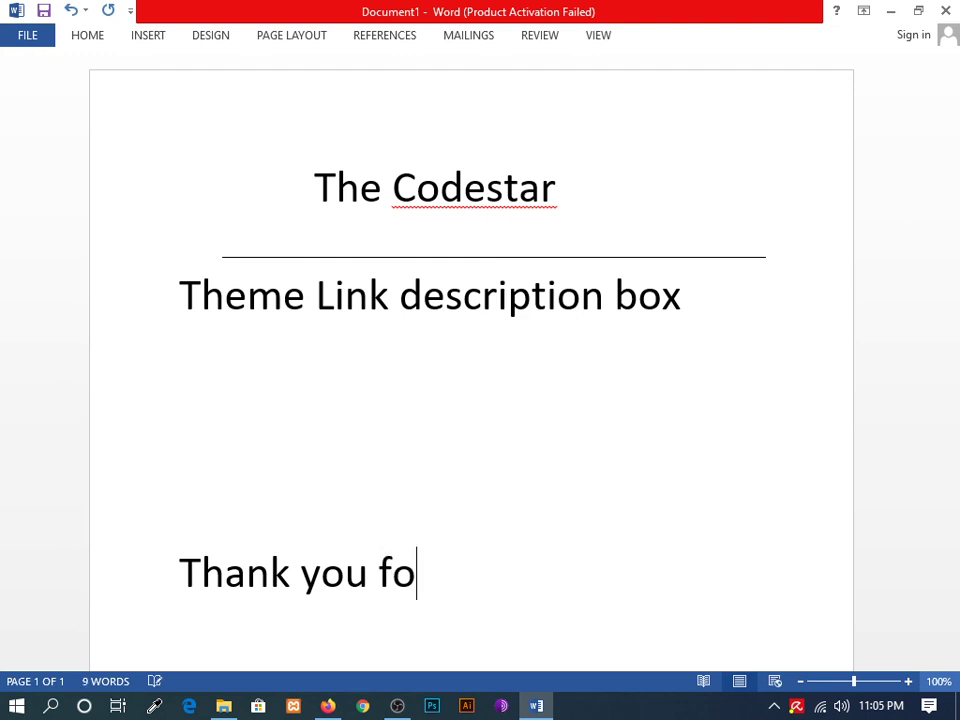
pyautogui.write('r wa')
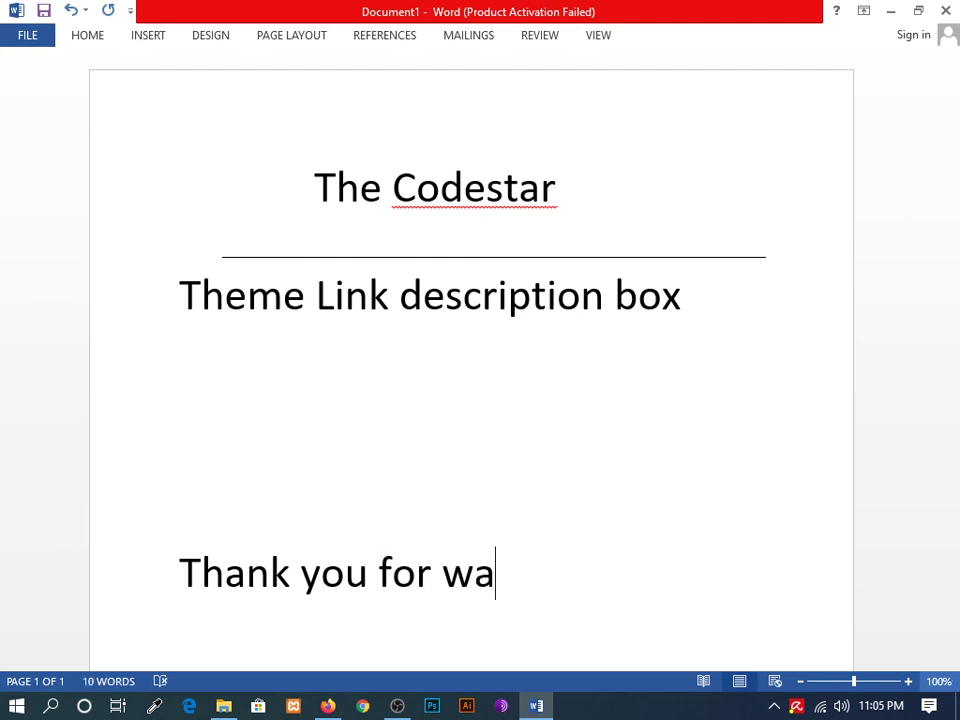
pyautogui.write('tching')
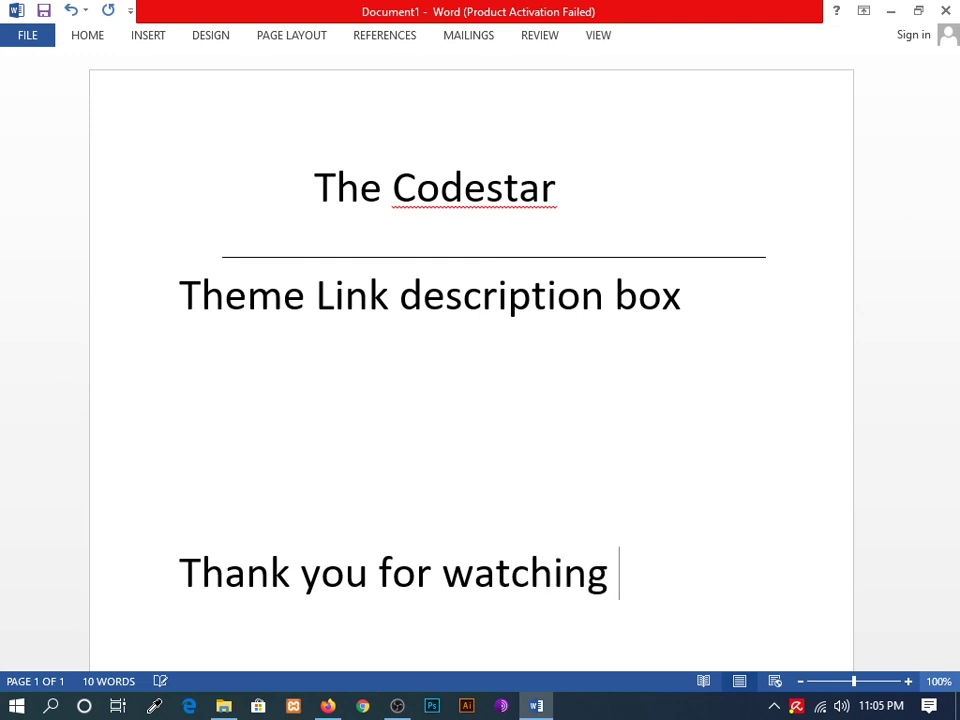
pyautogui.scroll(-3, 551, 367)
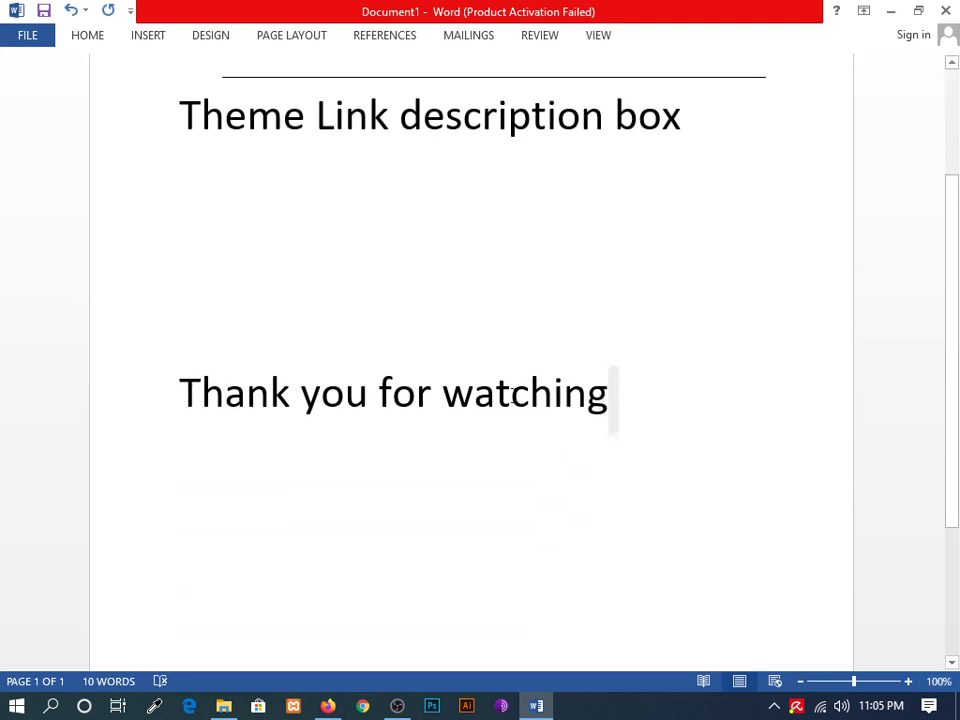
pyautogui.click(129, 377)
pyautogui.click(448, 510)
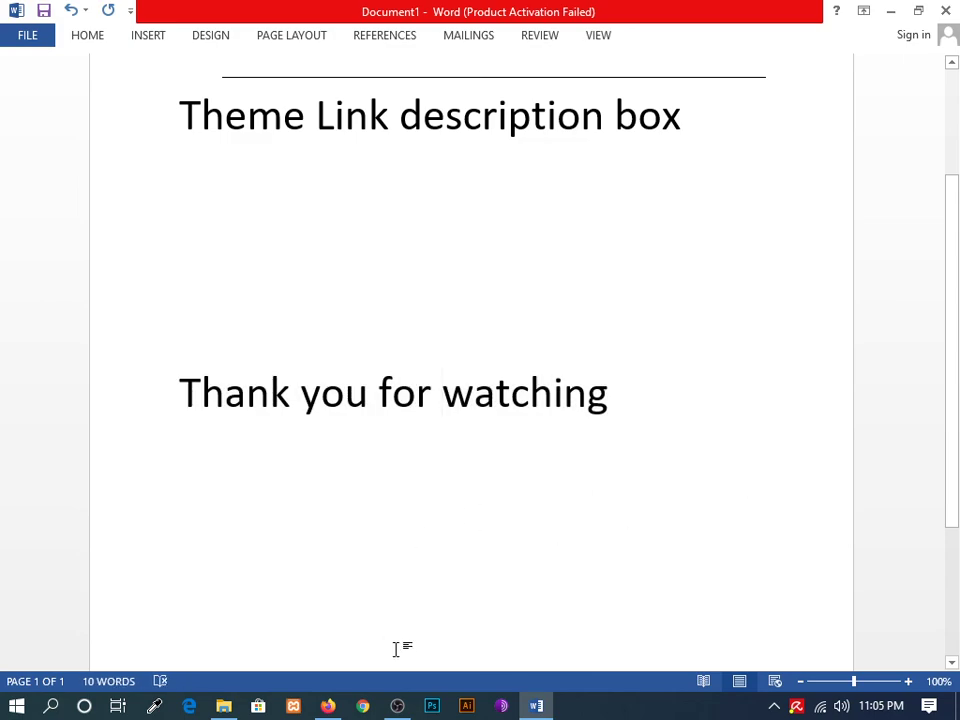